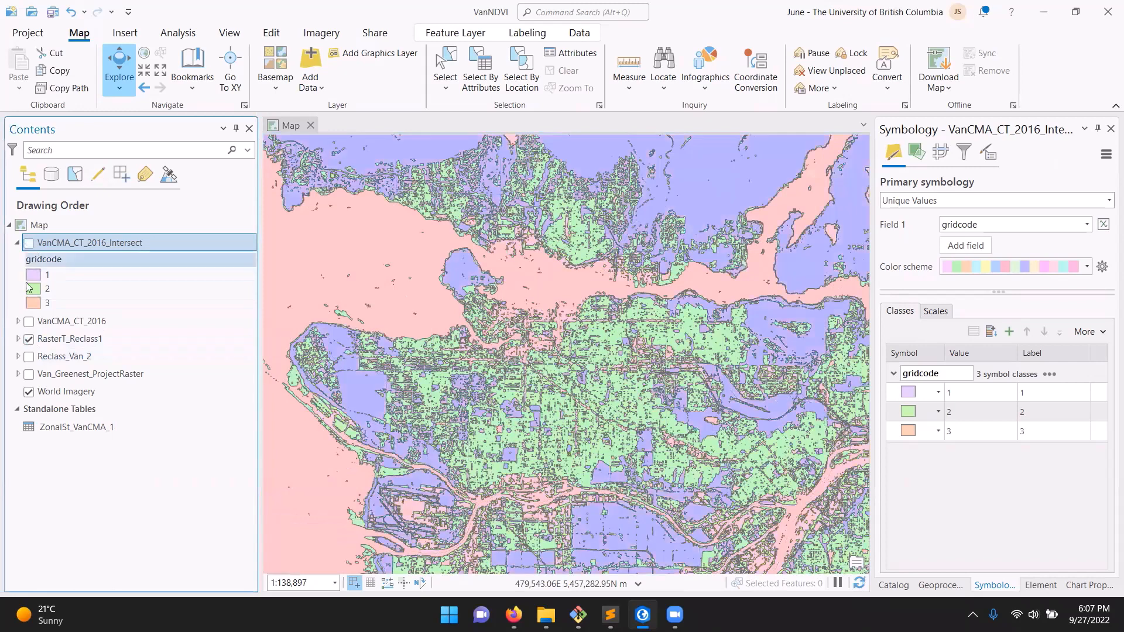
# Hide the RasterT_Reclass1 and Reclass_Van_2 layers and display the VanCMA_CT_2016_Intersect layer over the imagery
pyautogui.click(29, 357)
pyautogui.click(29, 339)
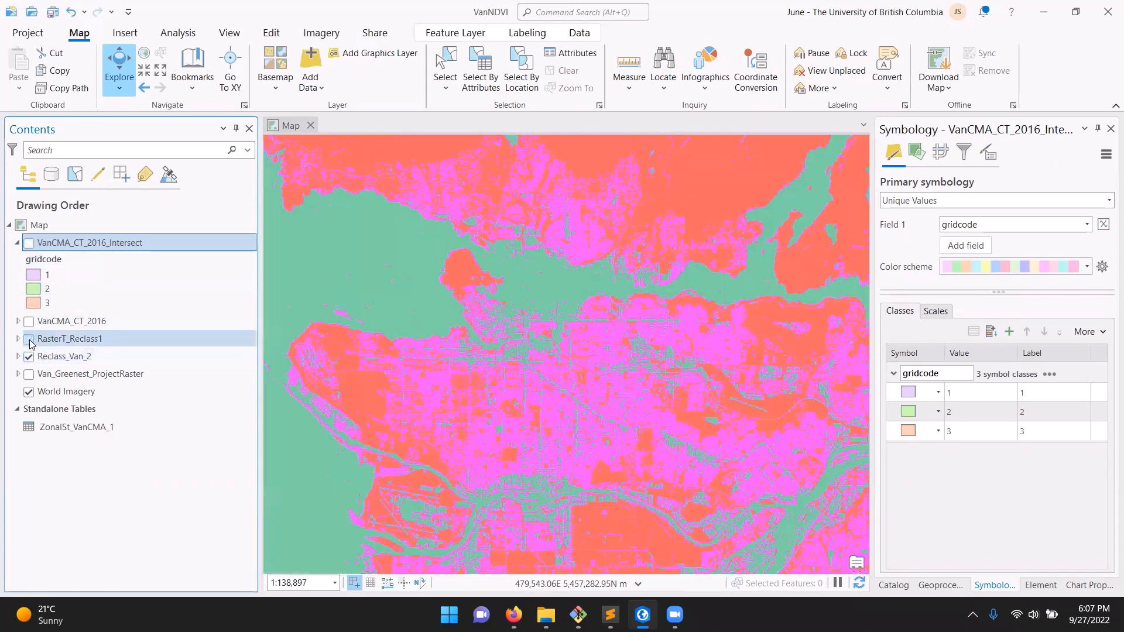
pyautogui.click(28, 356)
pyautogui.click(28, 243)
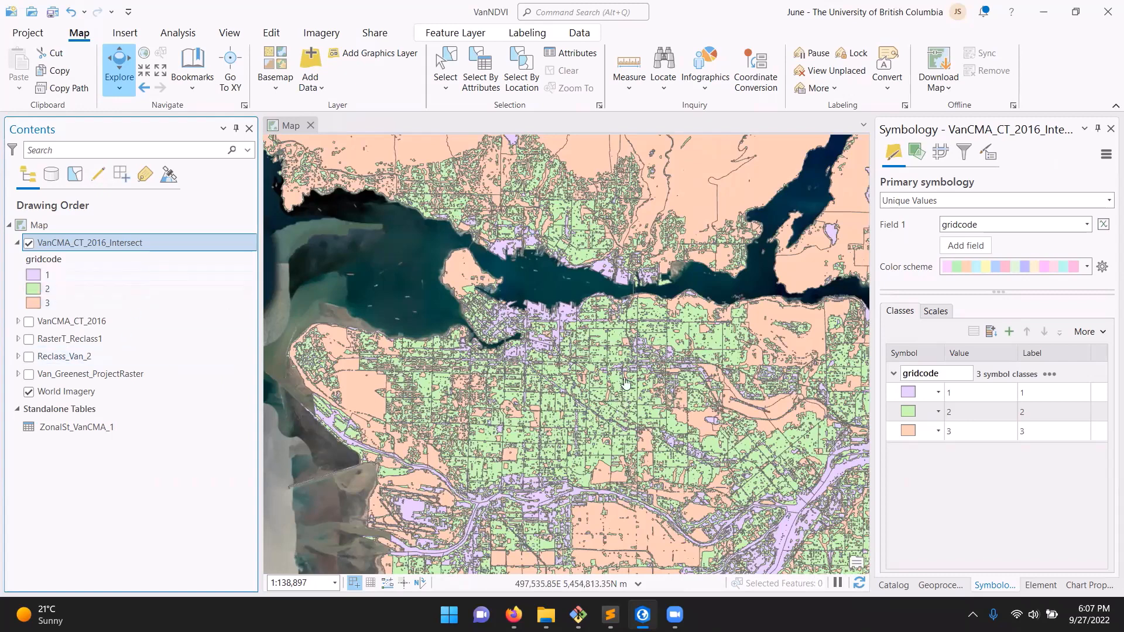
pyautogui.scroll(1, 620, 394)
pyautogui.scroll(2, 596, 334)
pyautogui.scroll(2, 597, 330)
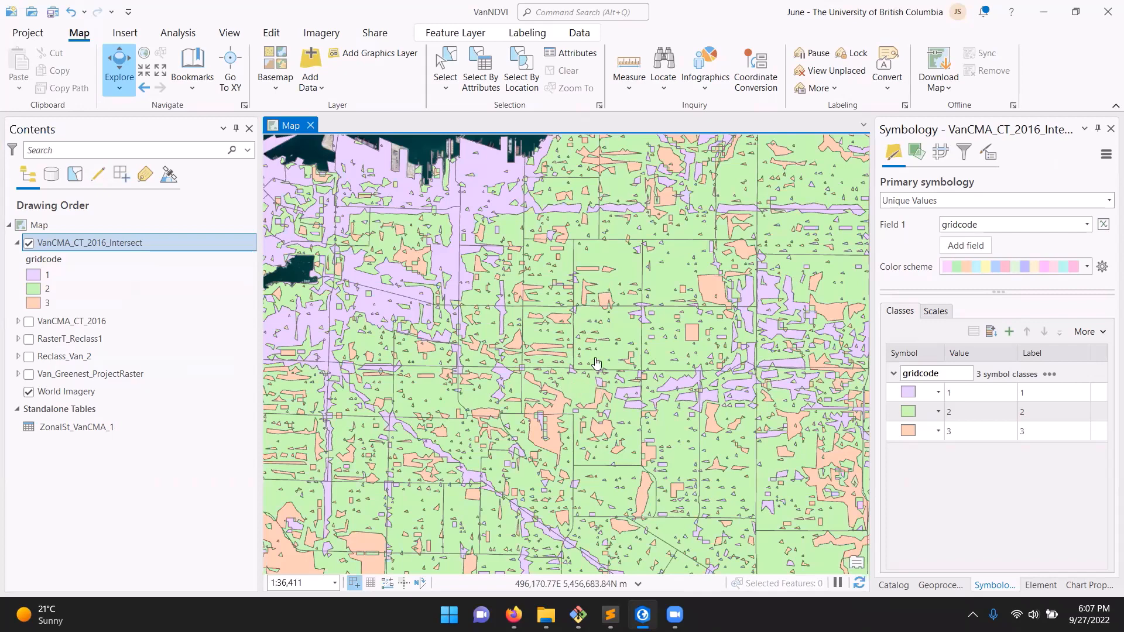
pyautogui.moveTo(566, 319); pyautogui.dragTo(613, 301)
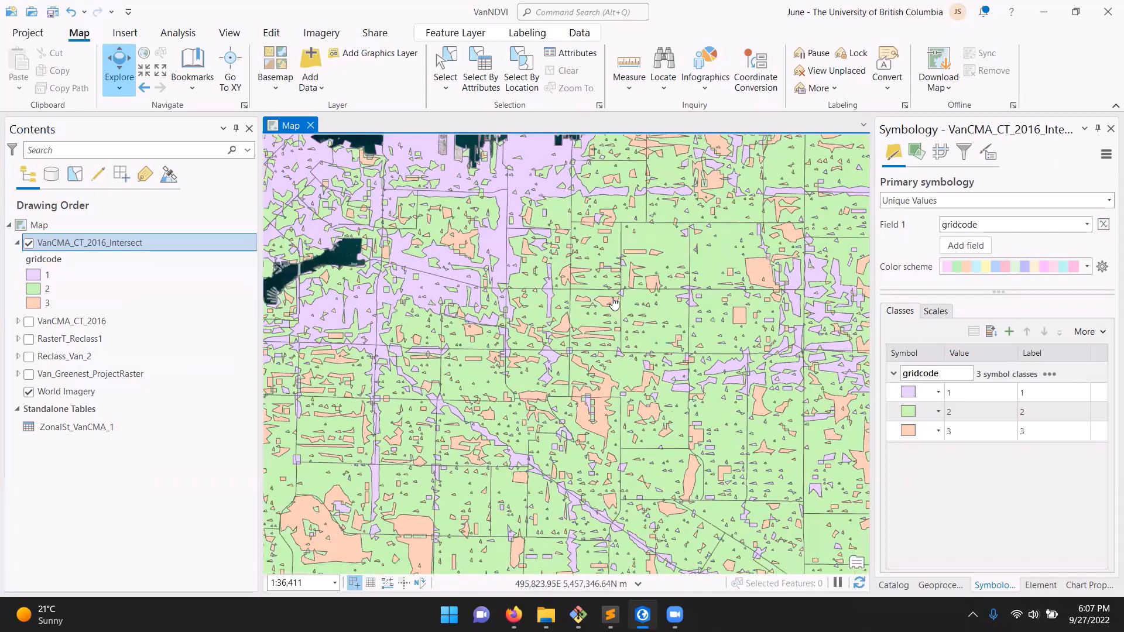
pyautogui.scroll(-3, 517, 256)
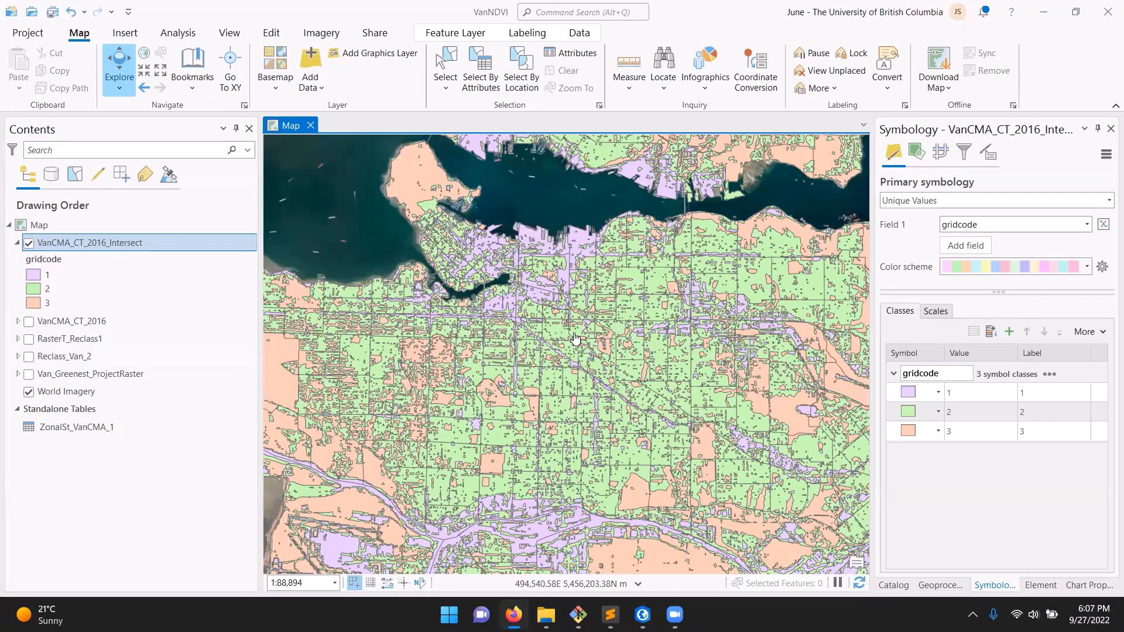
# Open the attribute table of the VanCMA_CT_2016_Intersect layer
pyautogui.rightClick(146, 246)
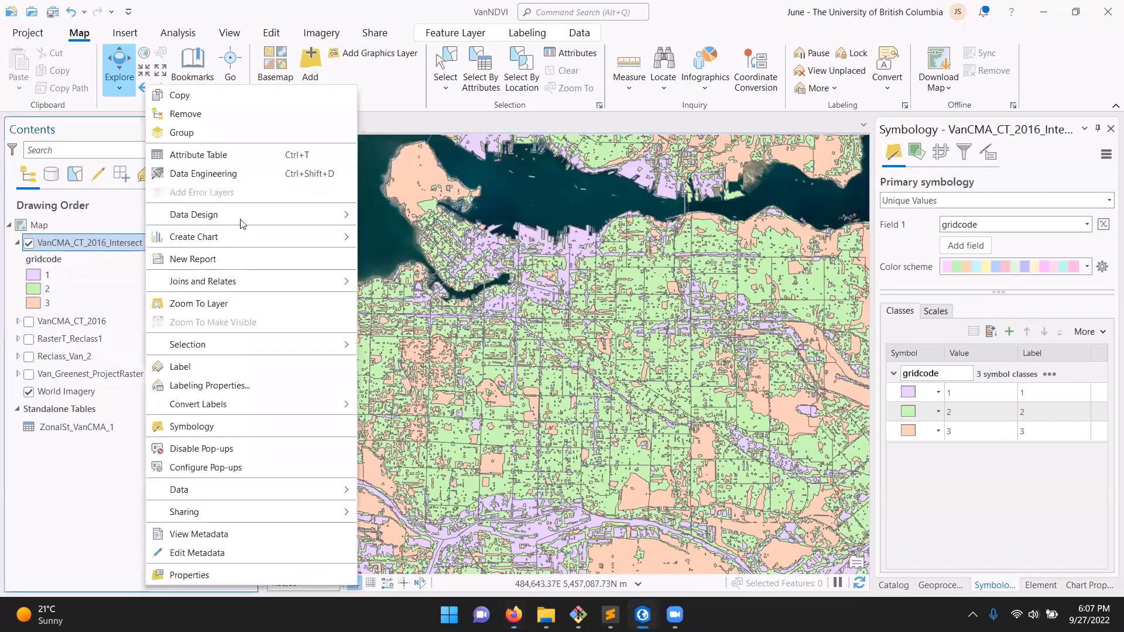
pyautogui.click(237, 151)
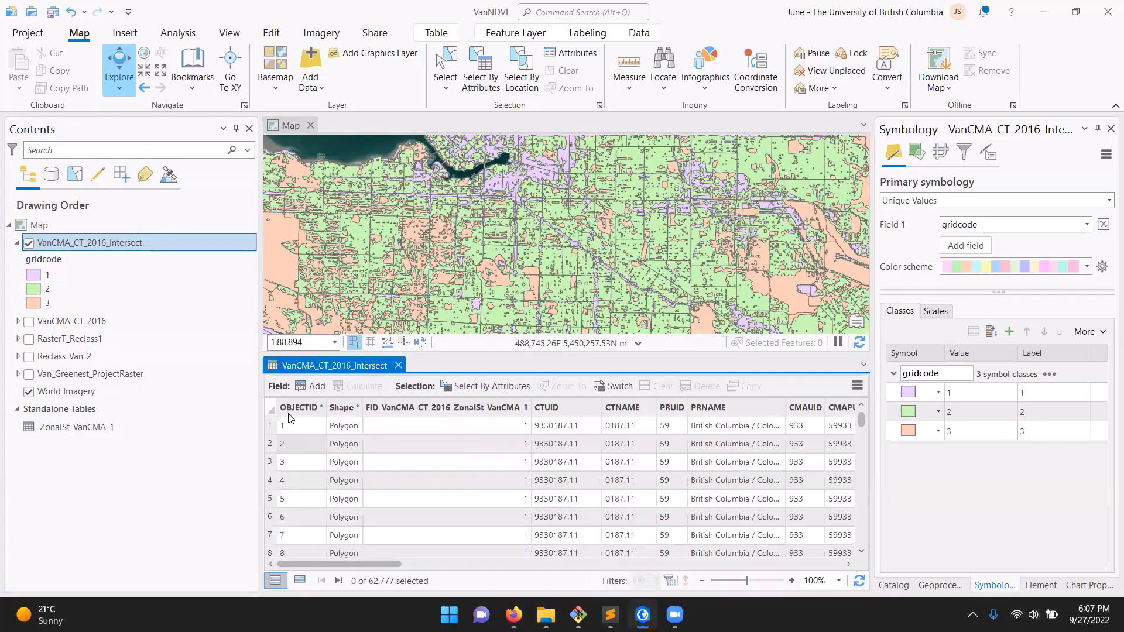
pyautogui.scroll(3, 579, 205)
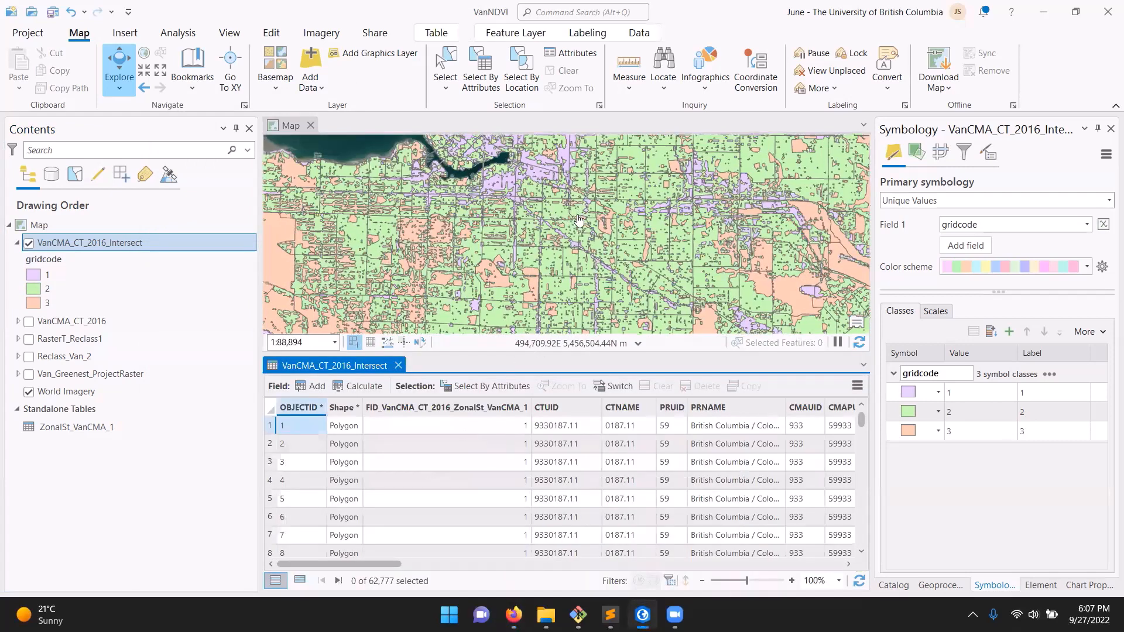
# Inspect the attributes of several intersected polygons on the map, including ones in tracts 0037.01 and 0032.00
pyautogui.scroll(5, 518, 229)
pyautogui.click(525, 202)
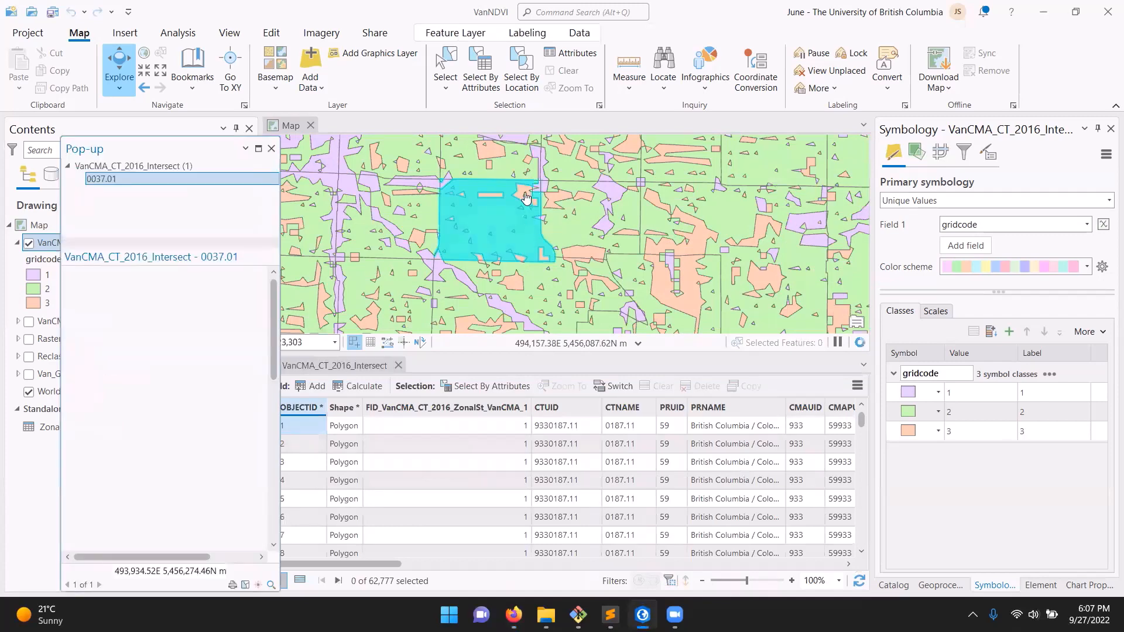
pyautogui.click(451, 274)
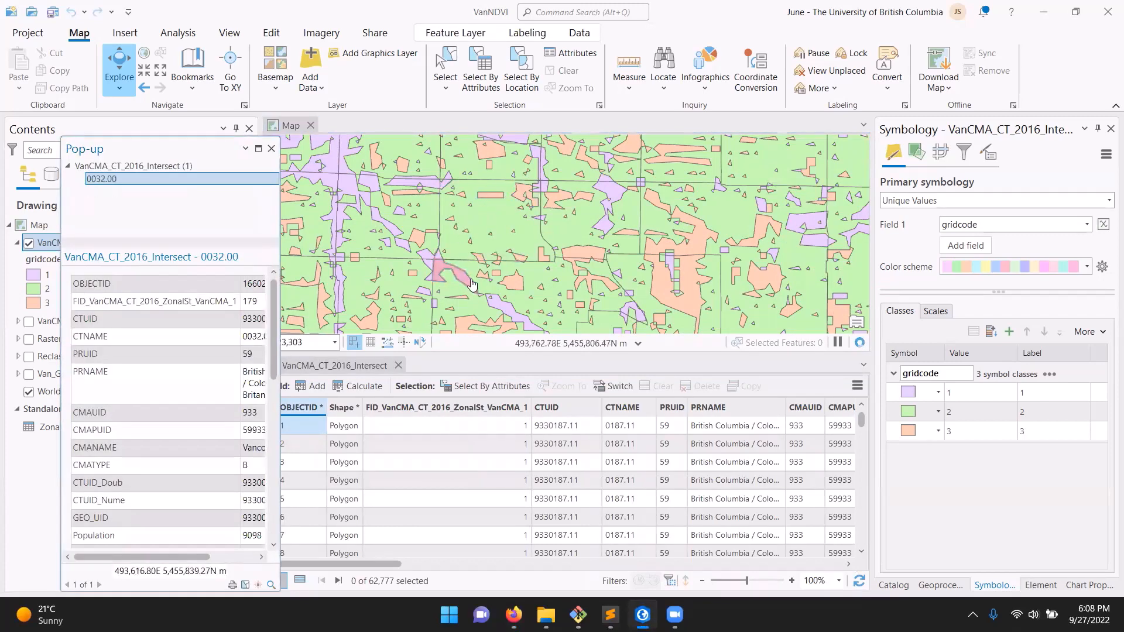
pyautogui.click(452, 293)
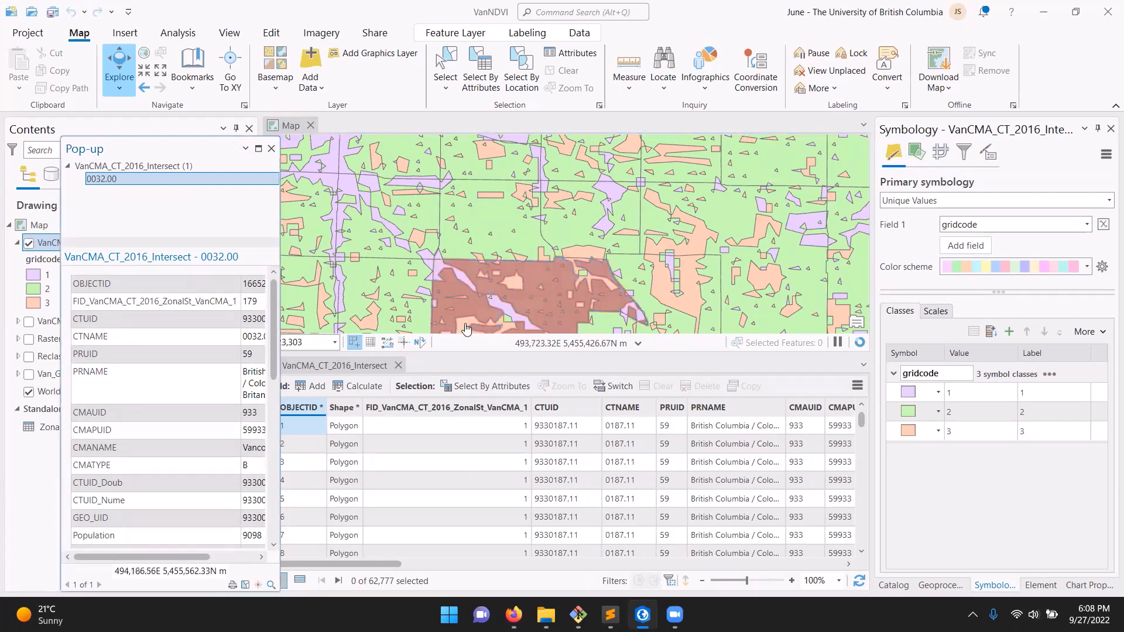
pyautogui.click(464, 327)
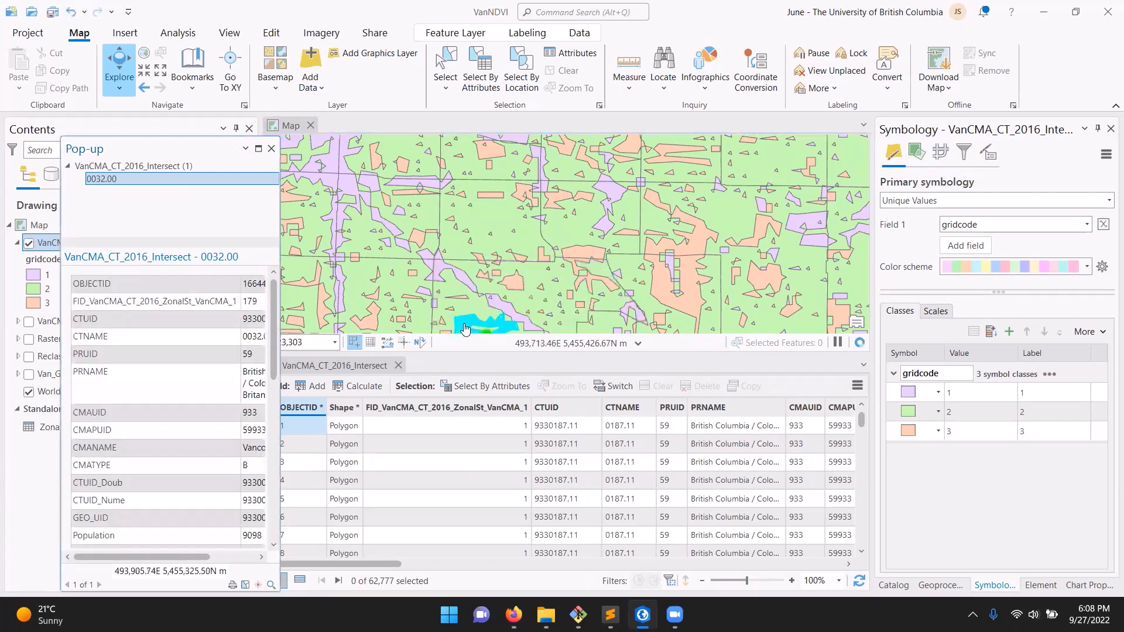
pyautogui.click(271, 149)
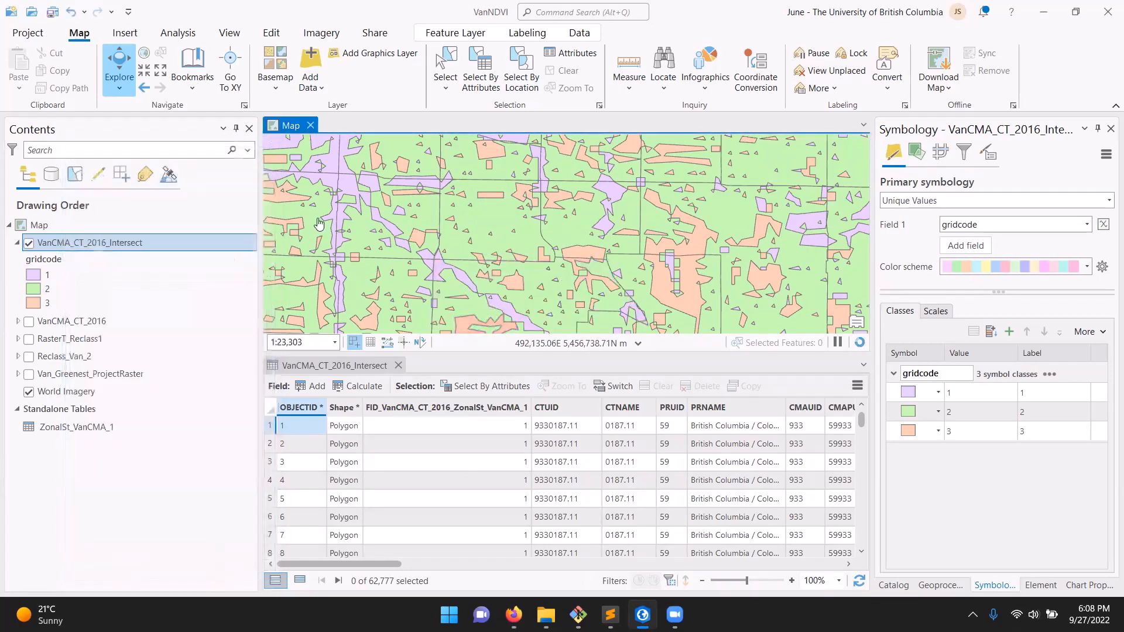
pyautogui.click(490, 216)
# Add a new field to the VanCMA_CT_2016_Intersect table with Green_Veg_Area as both its name and alias
pyautogui.moveTo(385, 565); pyautogui.dragTo(849, 565)
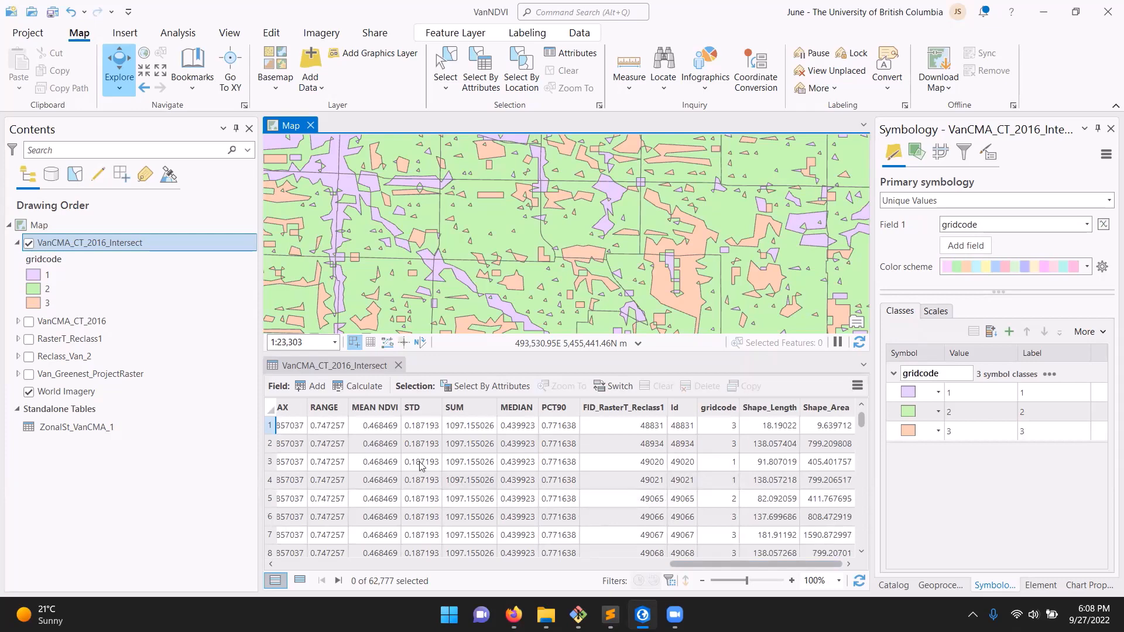
pyautogui.click(312, 388)
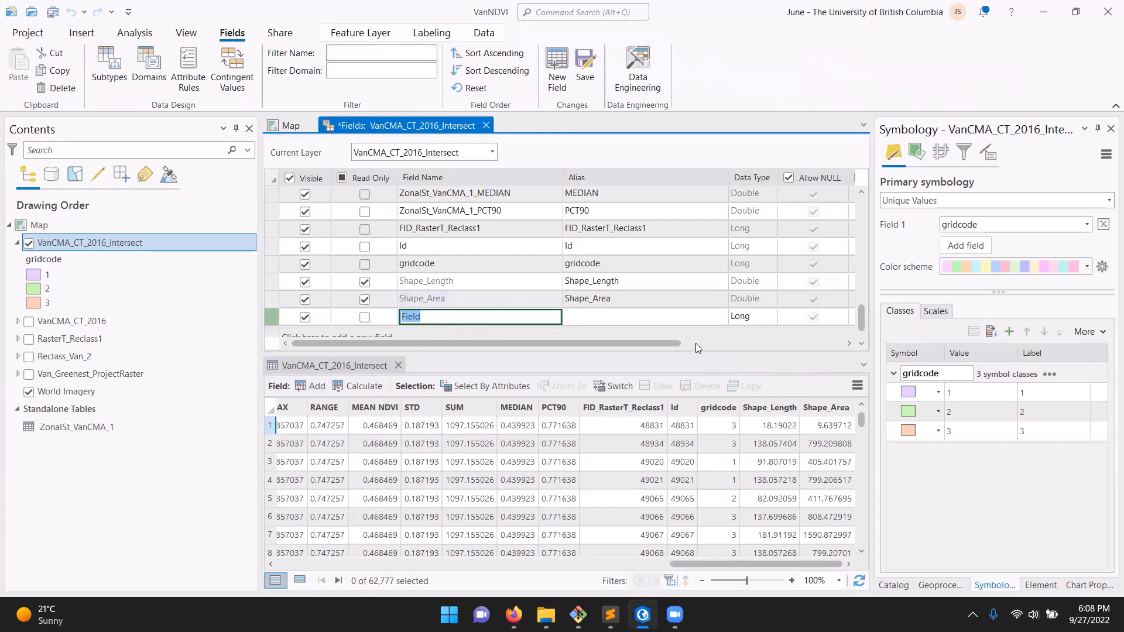
pyautogui.write('Green_Veg_Area')
pyautogui.doubleClick(440, 317)
pyautogui.hotkey('ctrl', 'c')
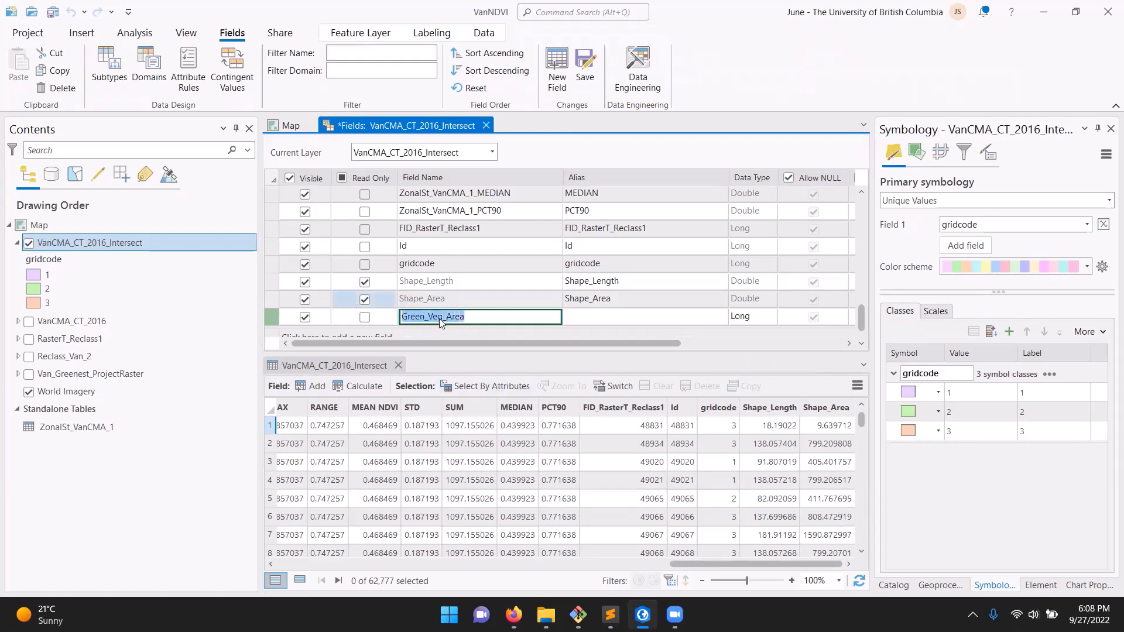
pyautogui.click(585, 316)
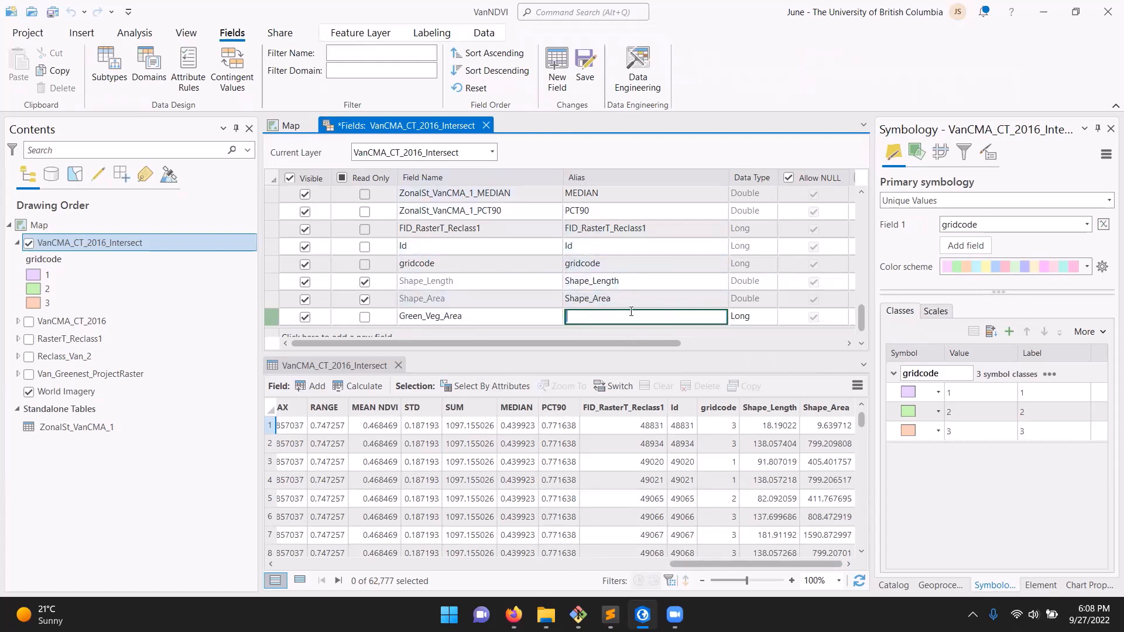
pyautogui.hotkey('ctrl', 'v')
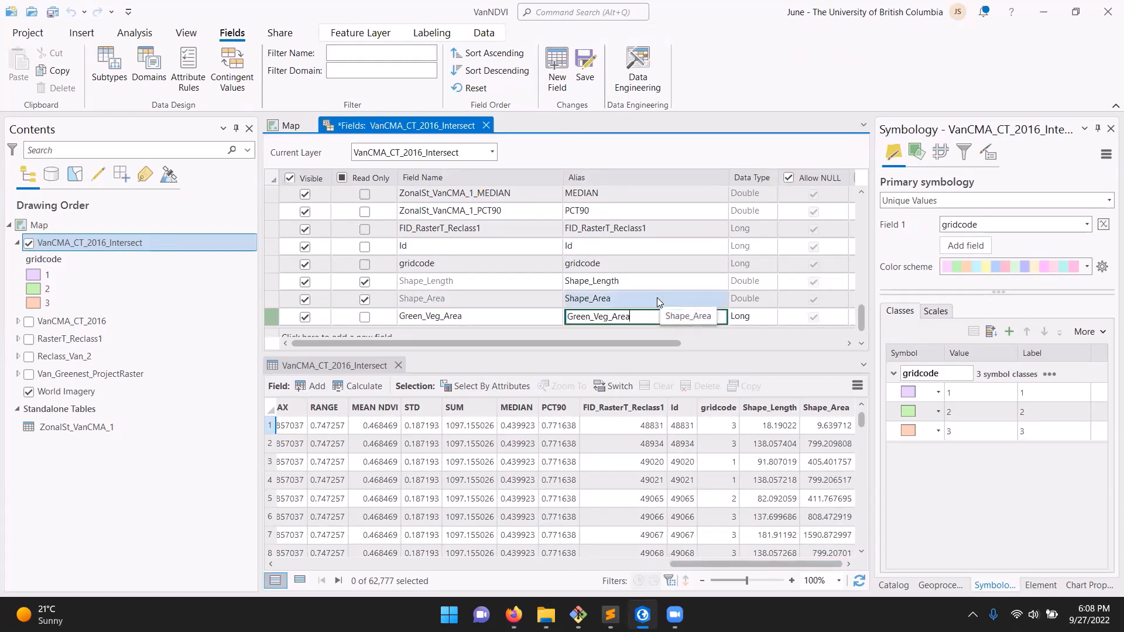
# Set the data type of the Green_Veg_Area field to Double, save the field changes and close the fields view
pyautogui.click(750, 317)
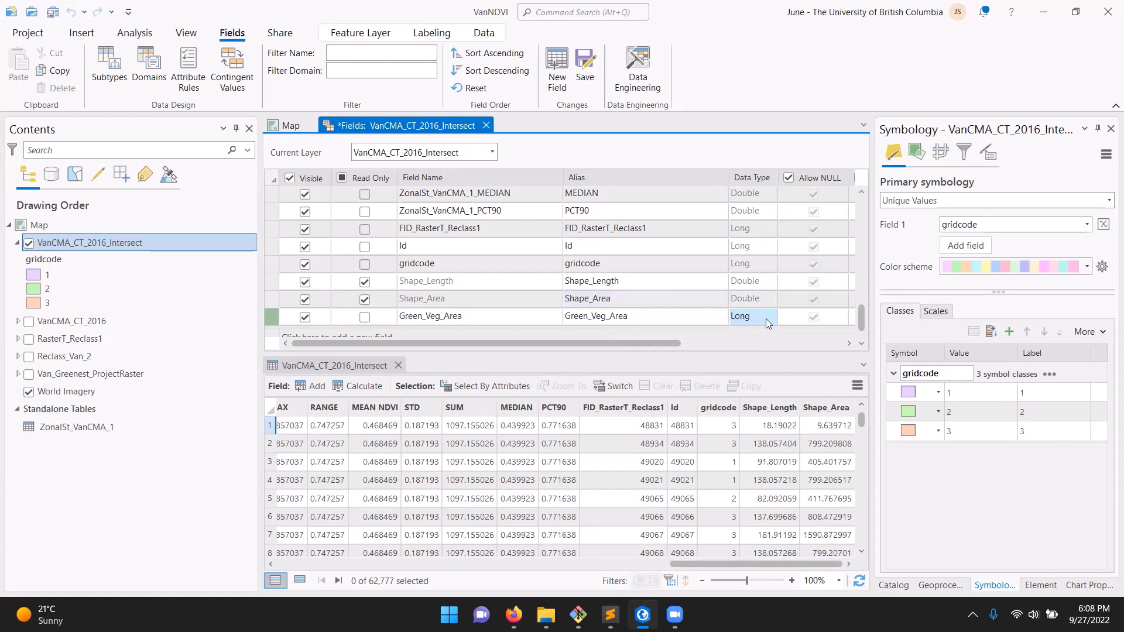
pyautogui.click(769, 319)
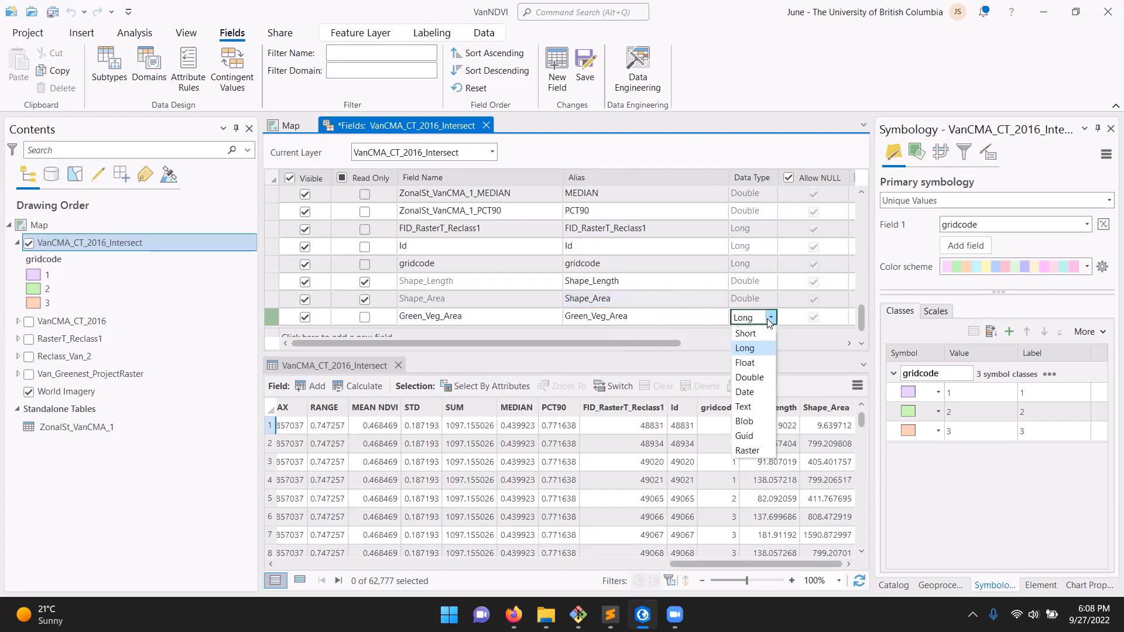
pyautogui.click(759, 380)
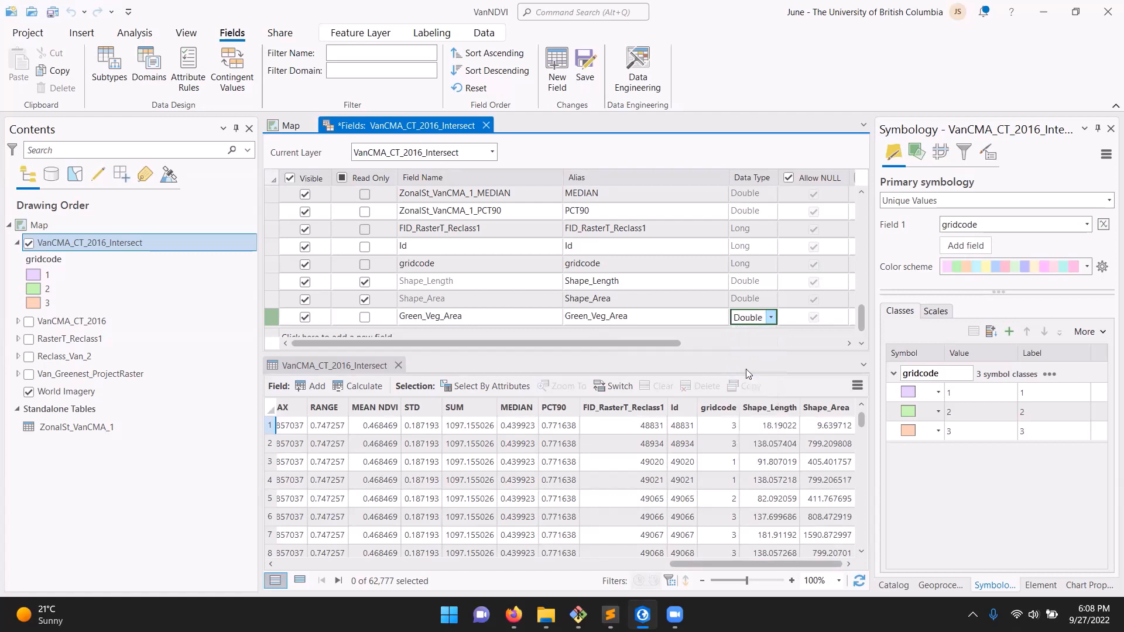
pyautogui.click(769, 319)
pyautogui.click(767, 348)
pyautogui.click(771, 319)
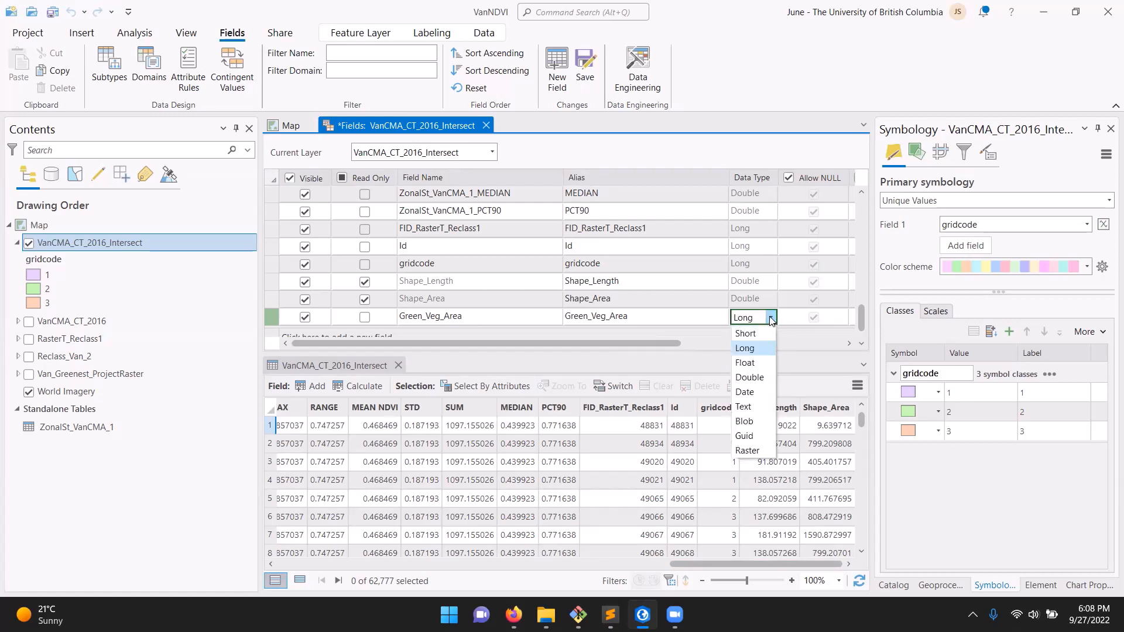
pyautogui.click(762, 382)
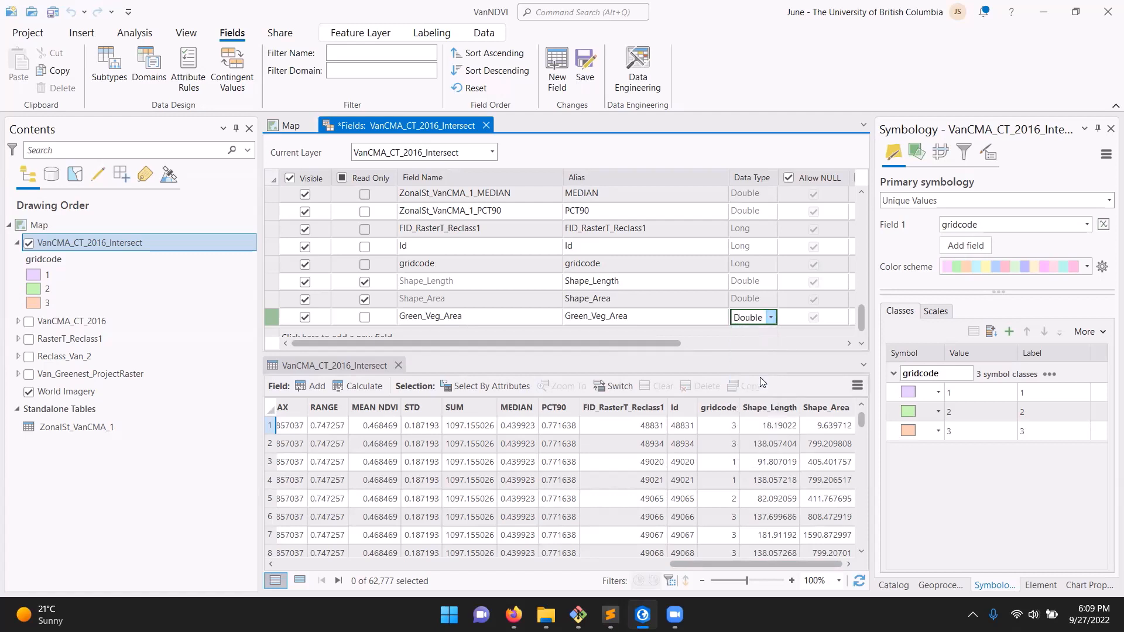
pyautogui.moveTo(659, 344); pyautogui.dragTo(619, 347)
pyautogui.click(577, 71)
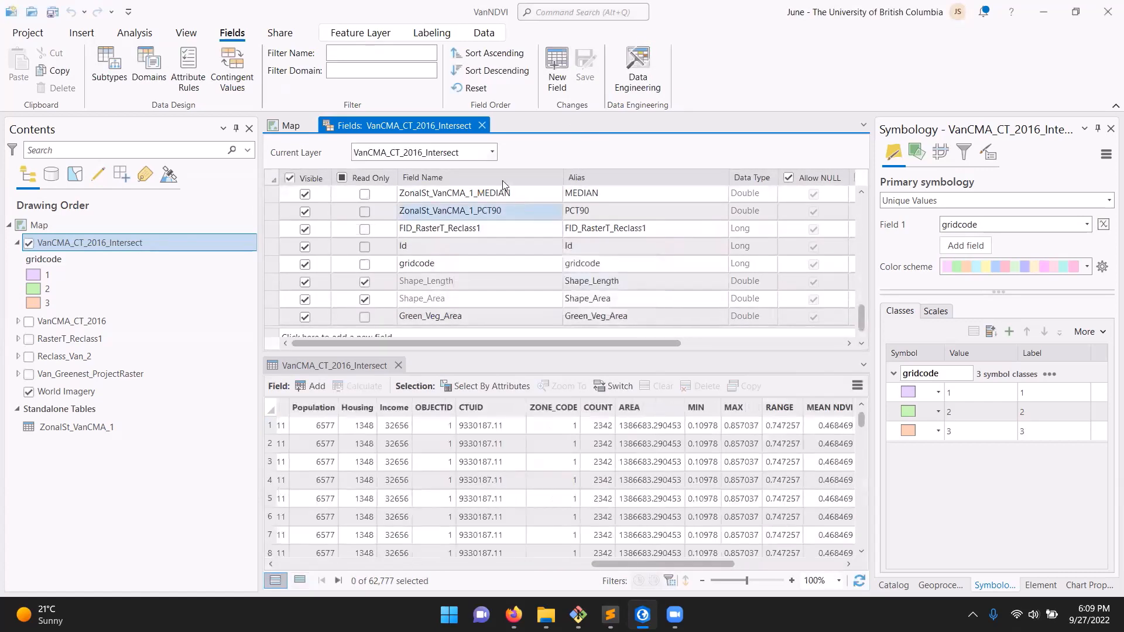
pyautogui.click(482, 125)
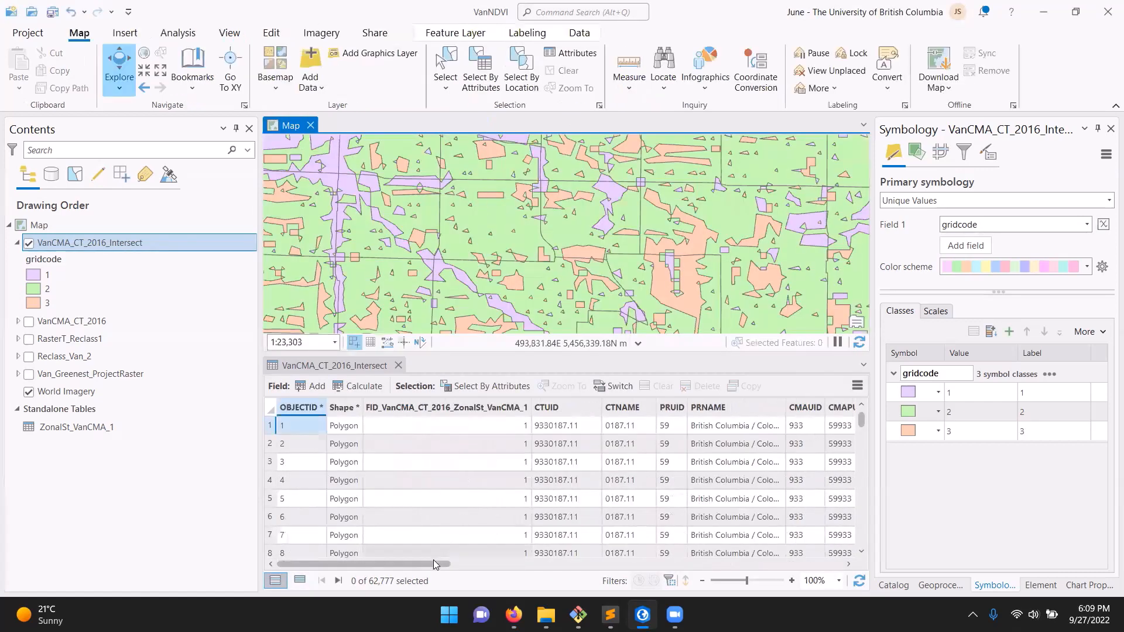
# Select the Green_Veg_Area column in the VanCMA_CT_2016_Intersect attribute table
pyautogui.moveTo(434, 564); pyautogui.dragTo(450, 564)
pyautogui.moveTo(607, 567); pyautogui.dragTo(863, 564)
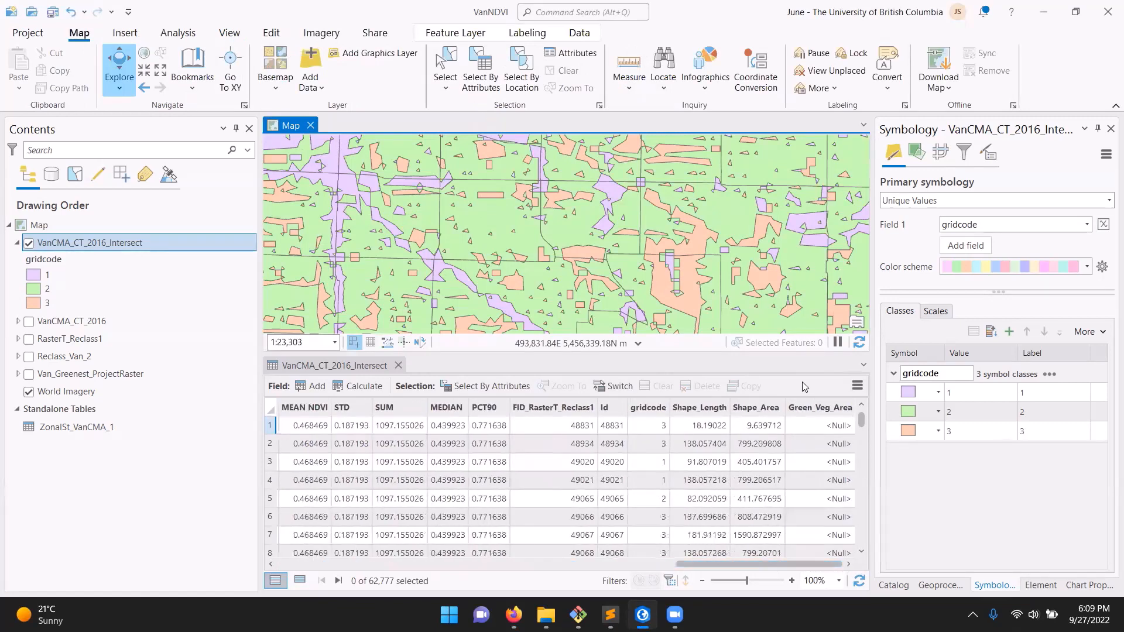
pyautogui.click(831, 408)
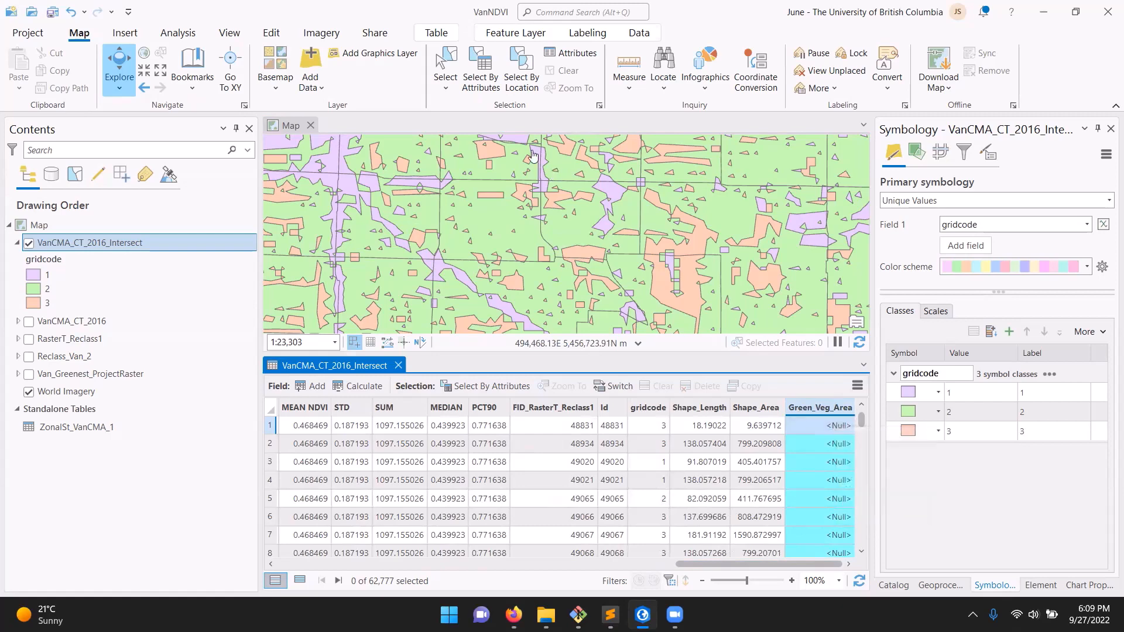
# Select by attributes the VanCMA_CT_2016_Intersect records where gridcode is equal to 3, as a new selection
pyautogui.click(477, 74)
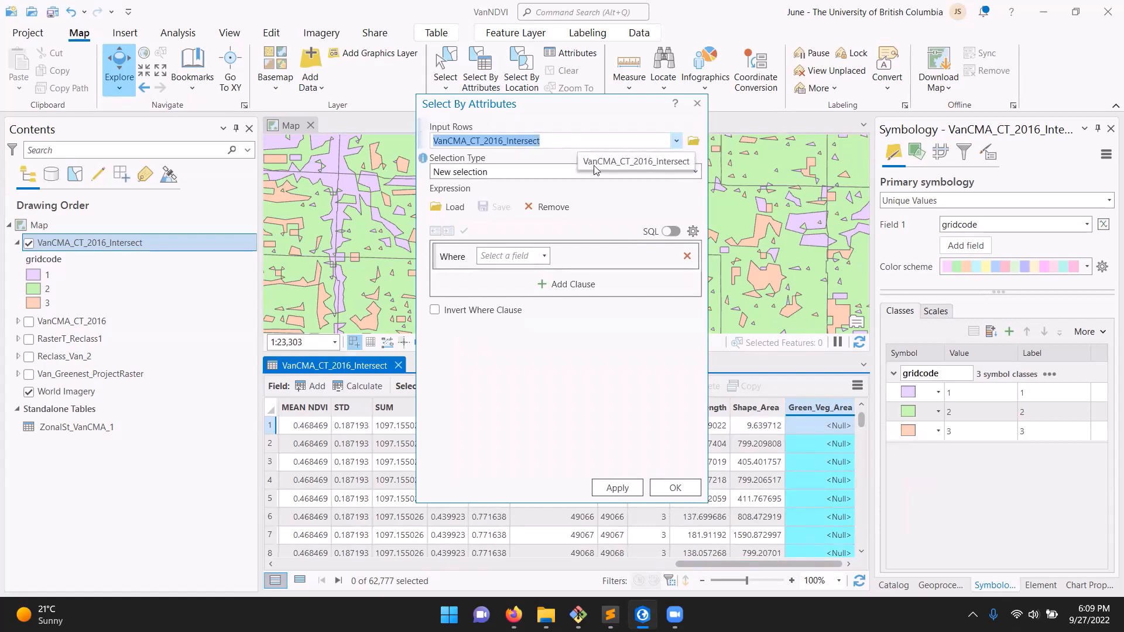
pyautogui.click(544, 257)
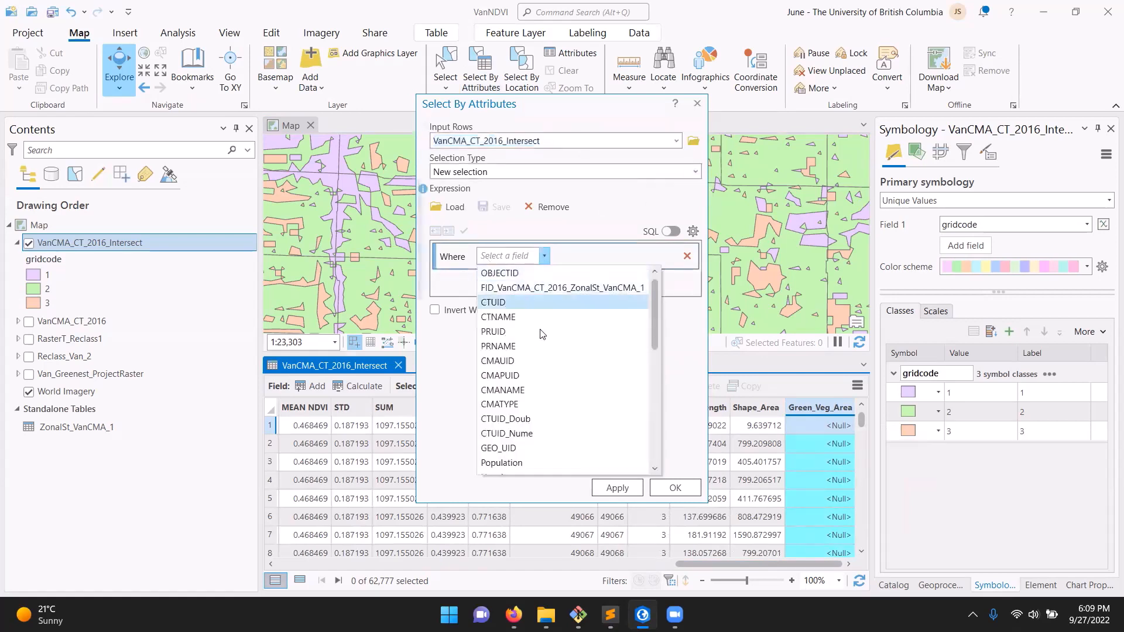
pyautogui.scroll(-7, 556, 374)
pyautogui.click(549, 420)
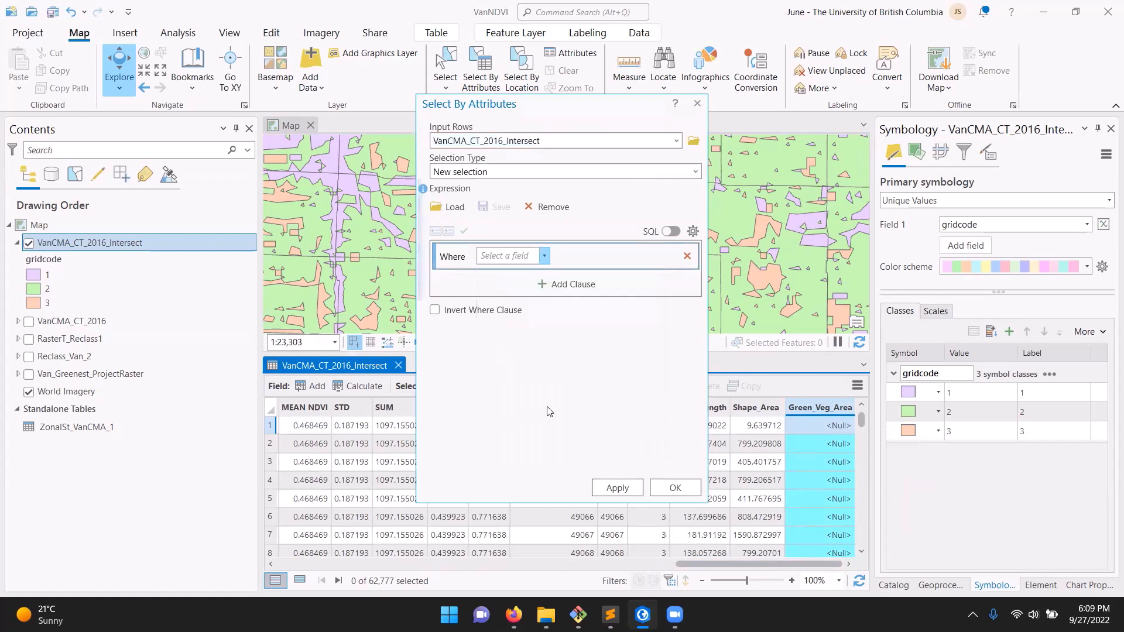
pyautogui.click(592, 258)
pyautogui.click(592, 261)
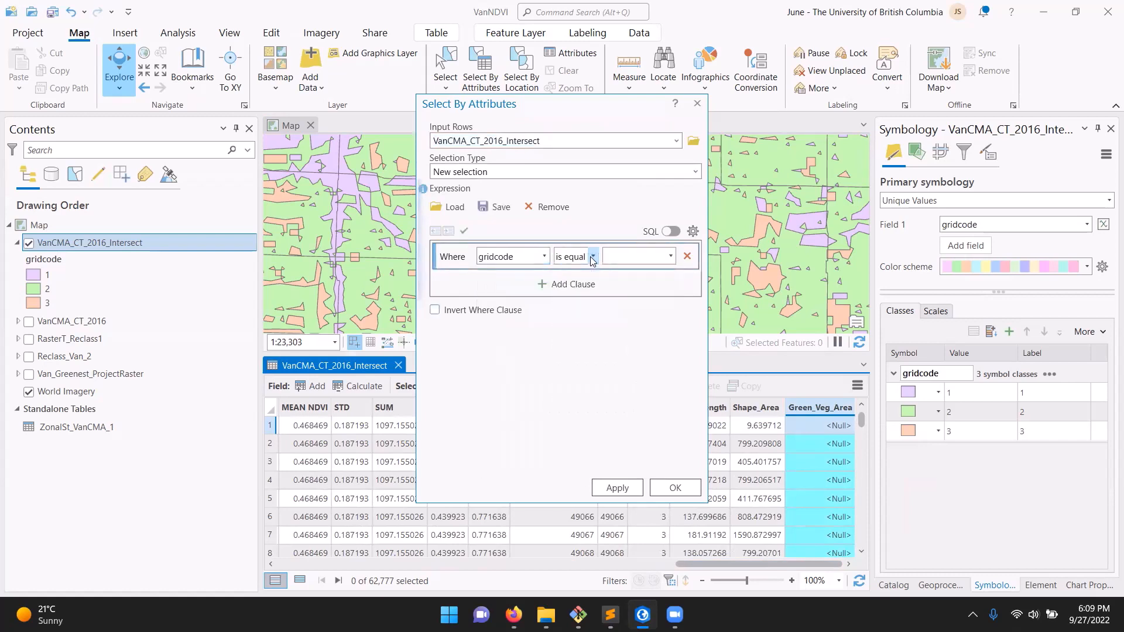
pyautogui.click(670, 256)
pyautogui.click(653, 302)
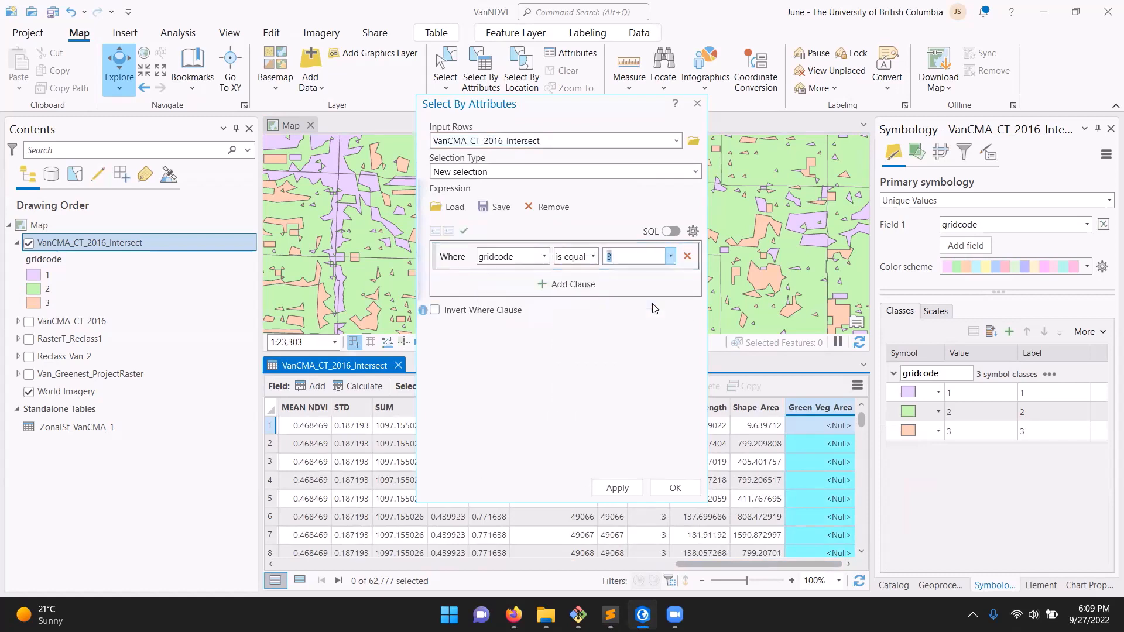
pyautogui.click(627, 488)
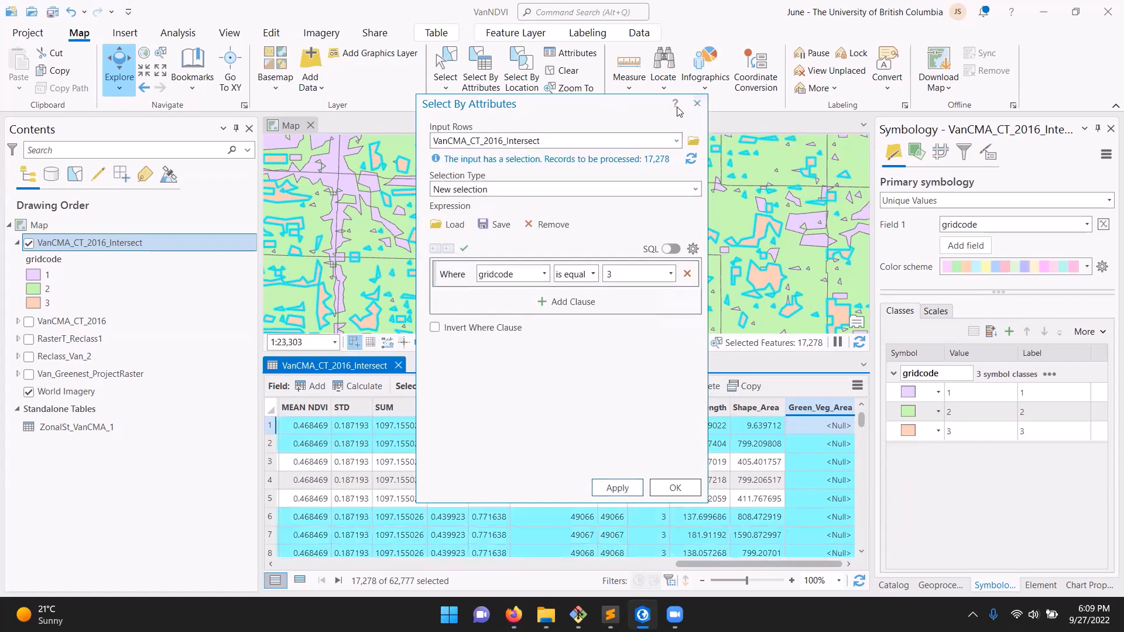
pyautogui.click(697, 105)
# Calculate the Green_Veg_Area field for the selected gridcode 3 records with the Python 3 expression !Shape_Area!
pyautogui.rightClick(834, 409)
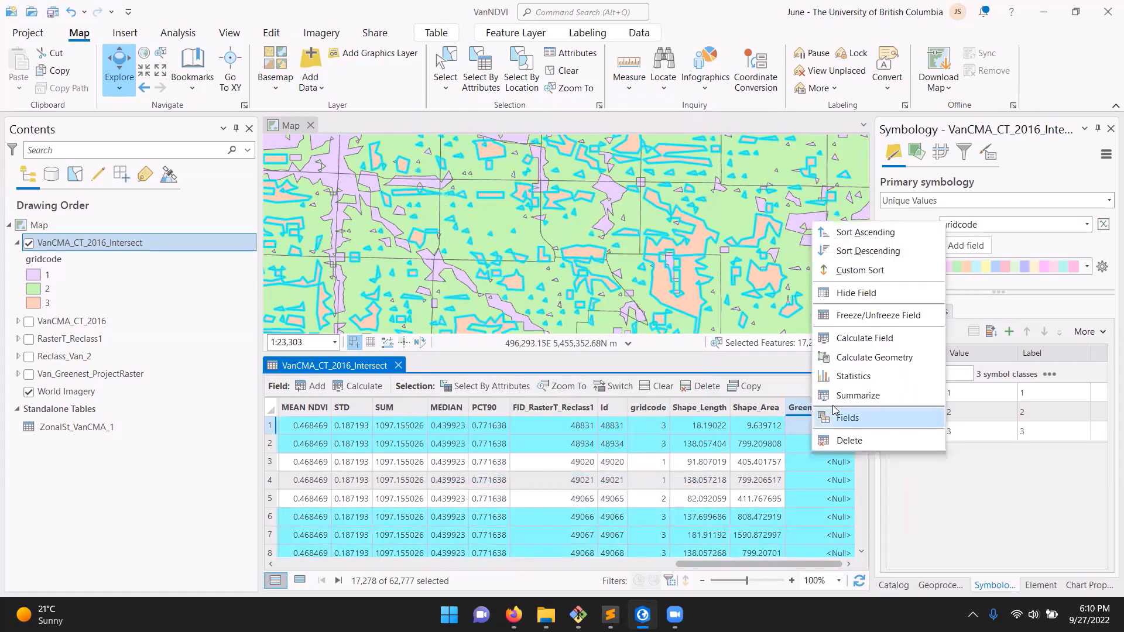
pyautogui.click(860, 338)
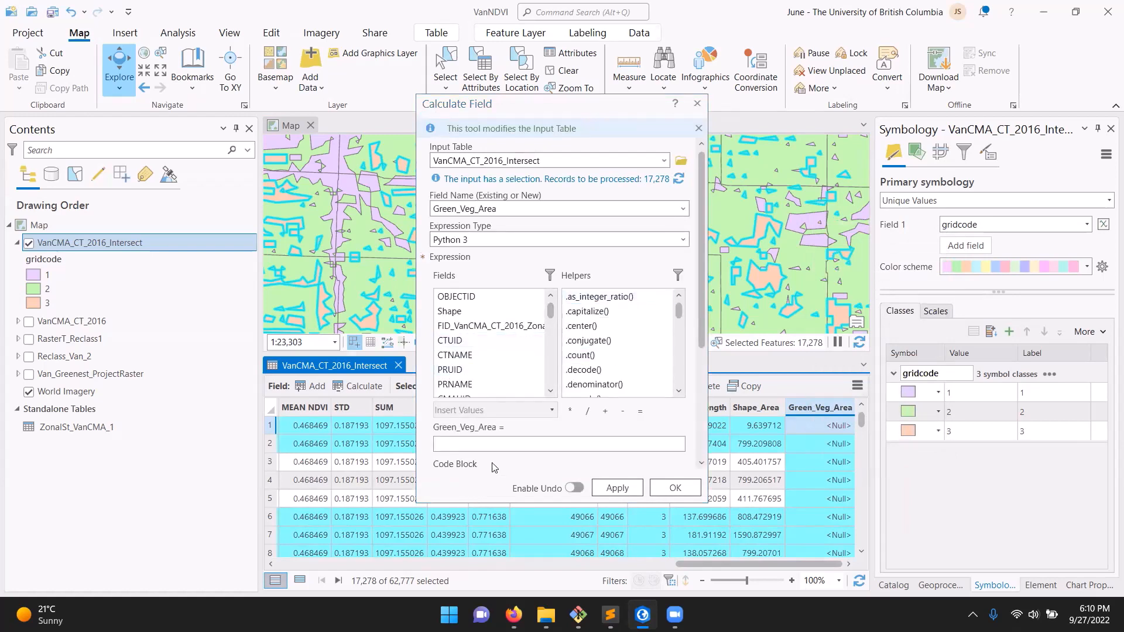
pyautogui.scroll(-8, 550, 386)
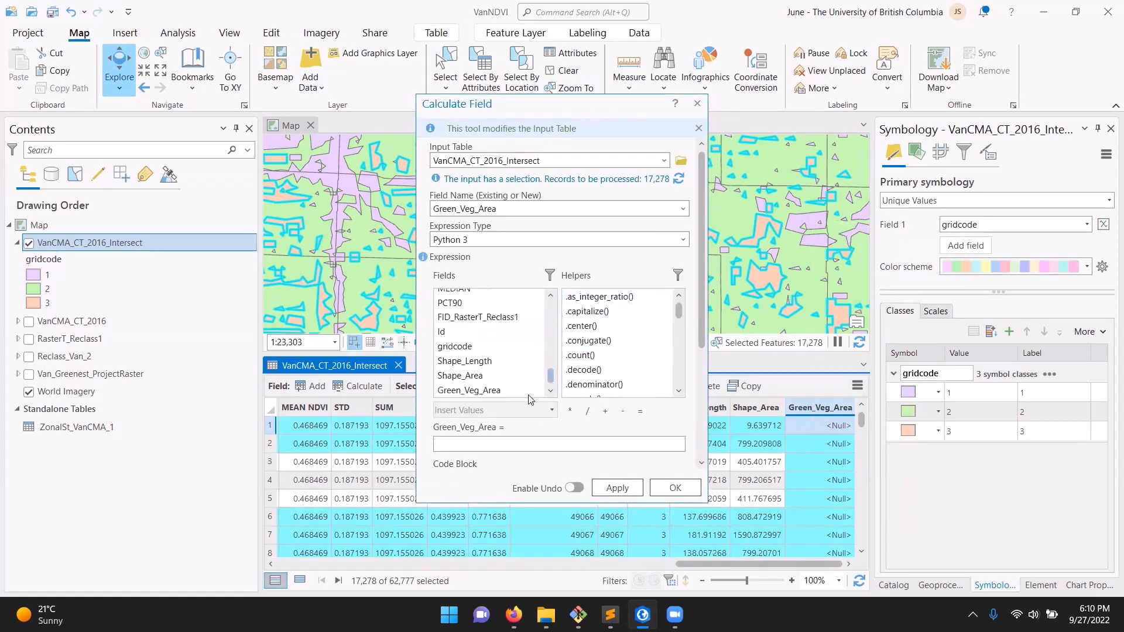
pyautogui.doubleClick(515, 375)
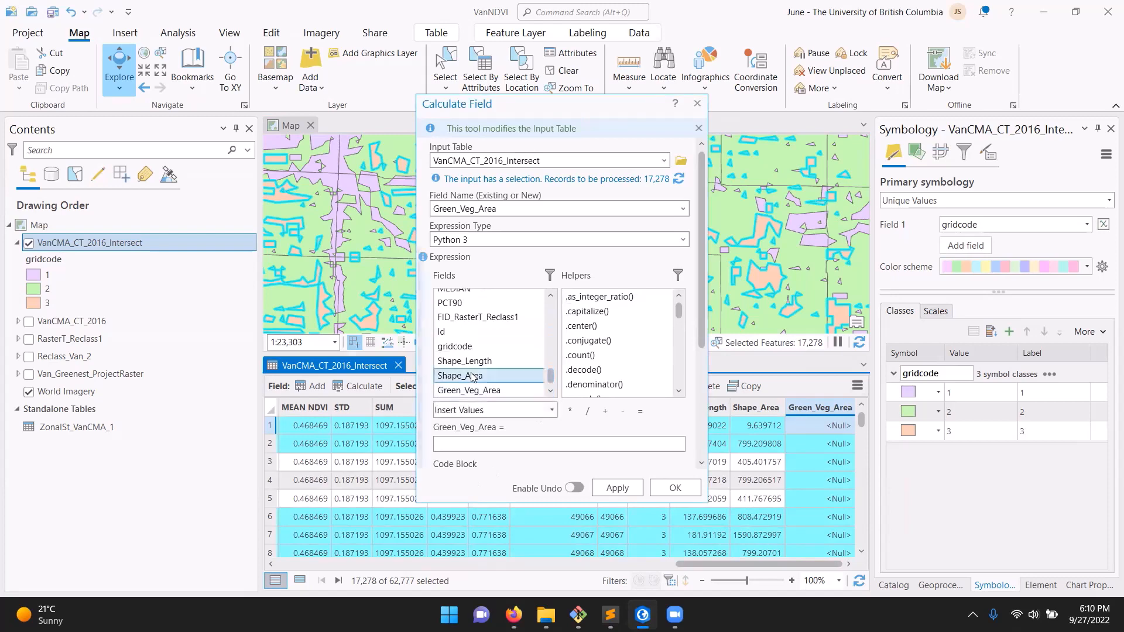
pyautogui.click(631, 494)
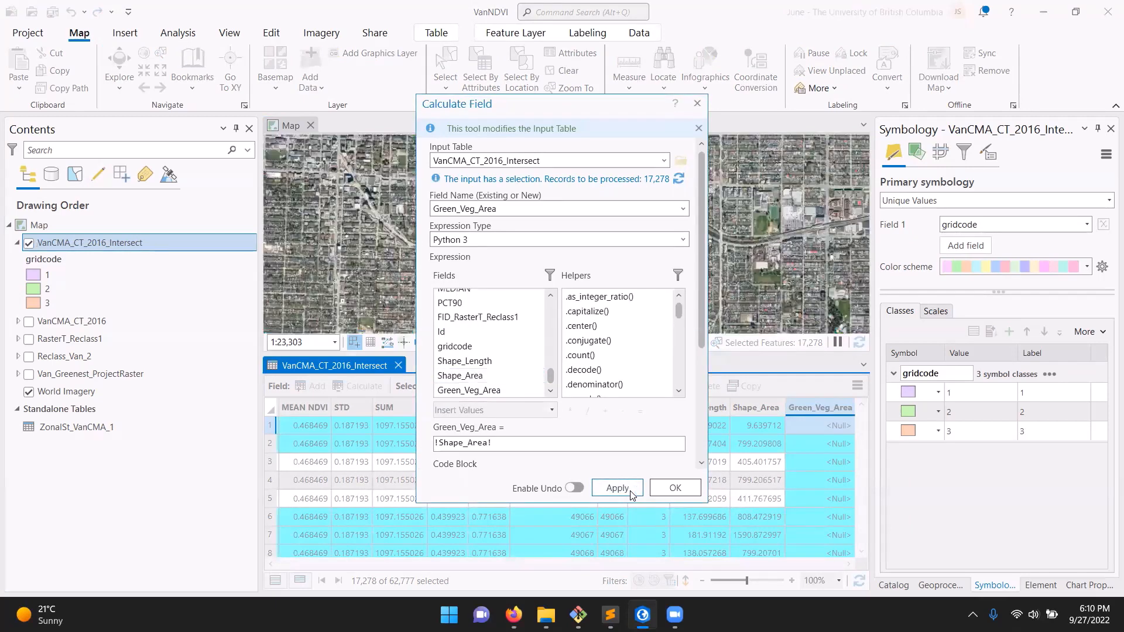
pyautogui.moveTo(718, 565); pyautogui.dragTo(843, 559)
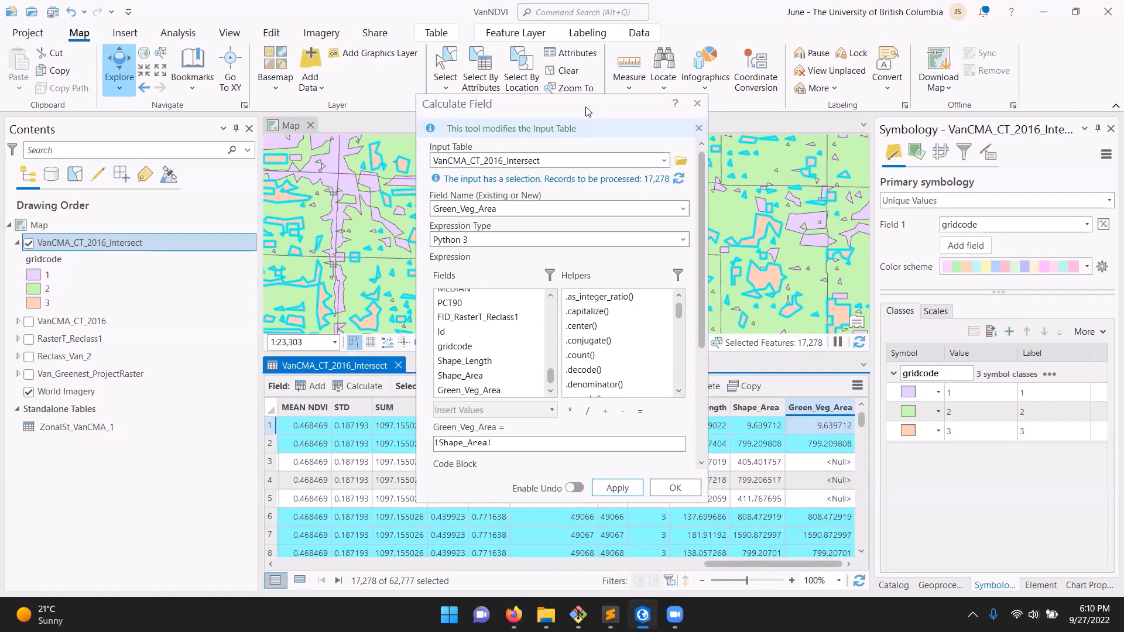
# Switch the selection to the remaining records, calculate their Green_Veg_Area as 0 and close the field calculation
pyautogui.moveTo(587, 111); pyautogui.dragTo(233, 139)
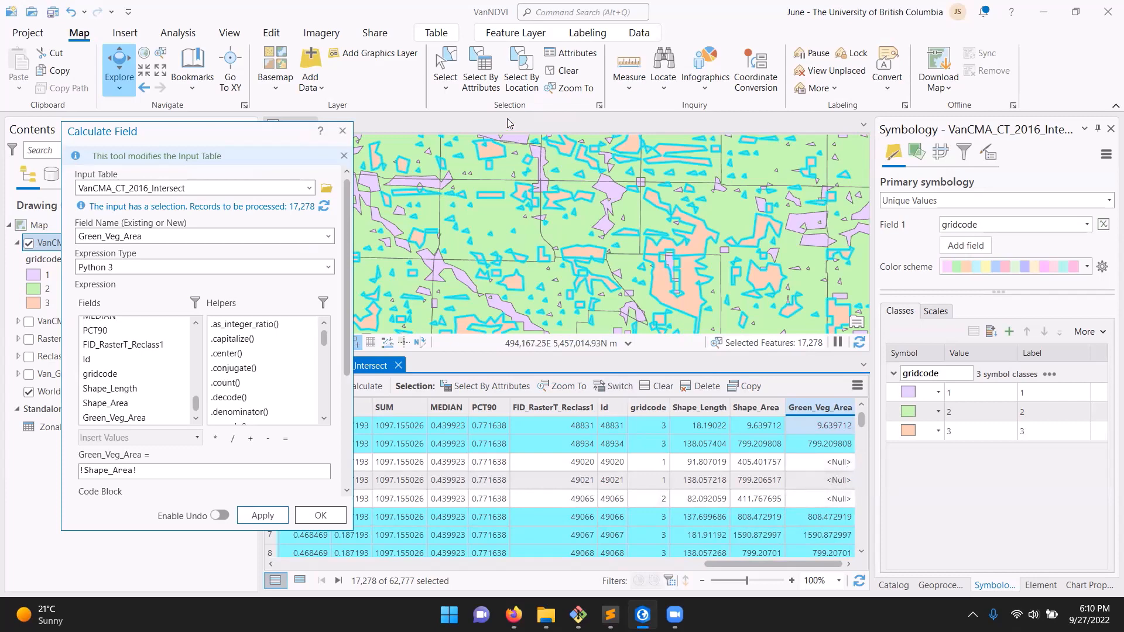
pyautogui.click(611, 388)
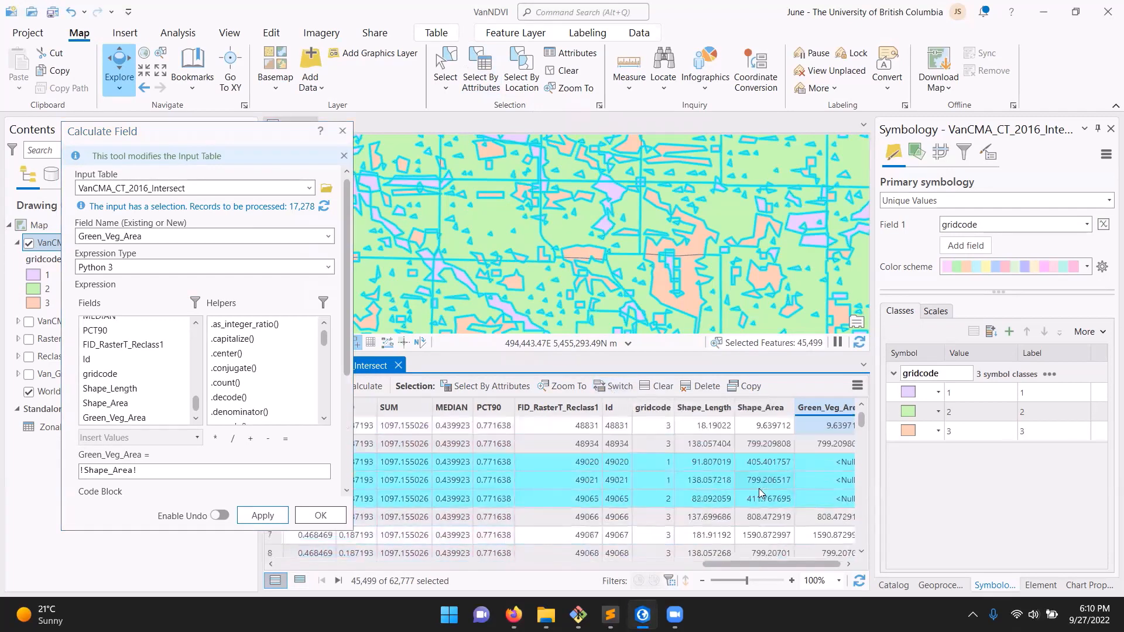
pyautogui.moveTo(202, 471); pyautogui.dragTo(63, 471)
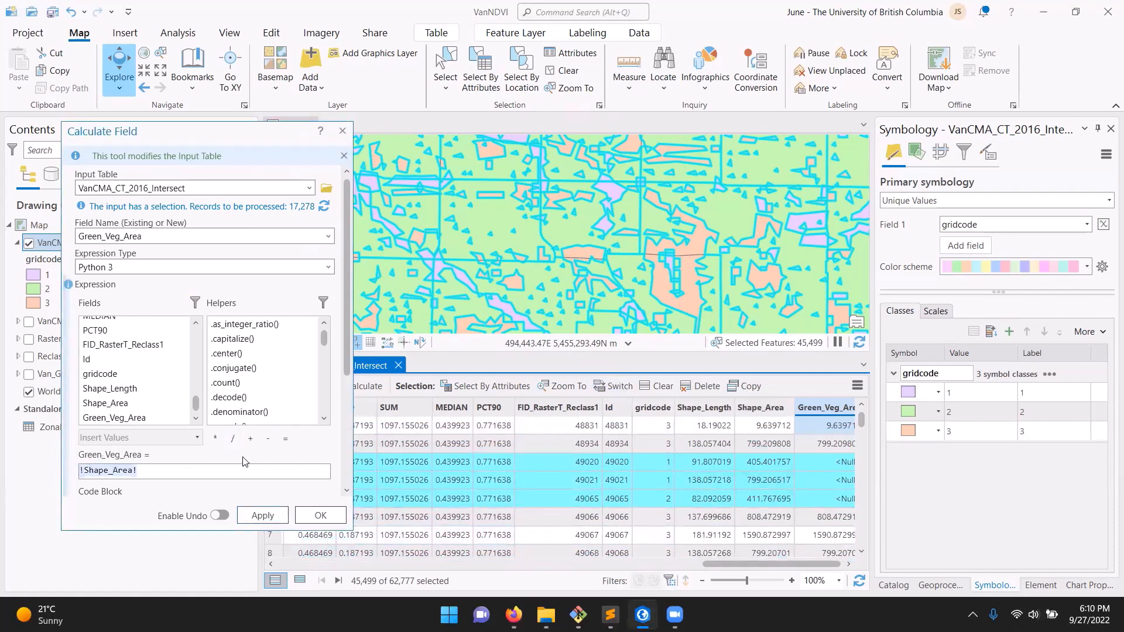
pyautogui.press('BackSpace')
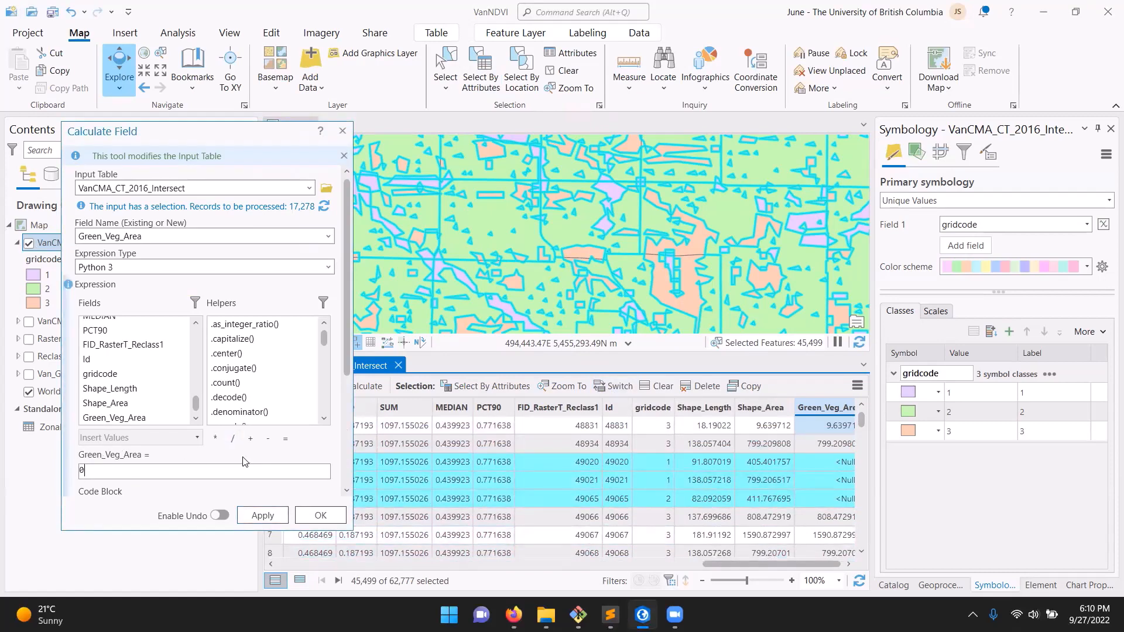
pyautogui.click(261, 516)
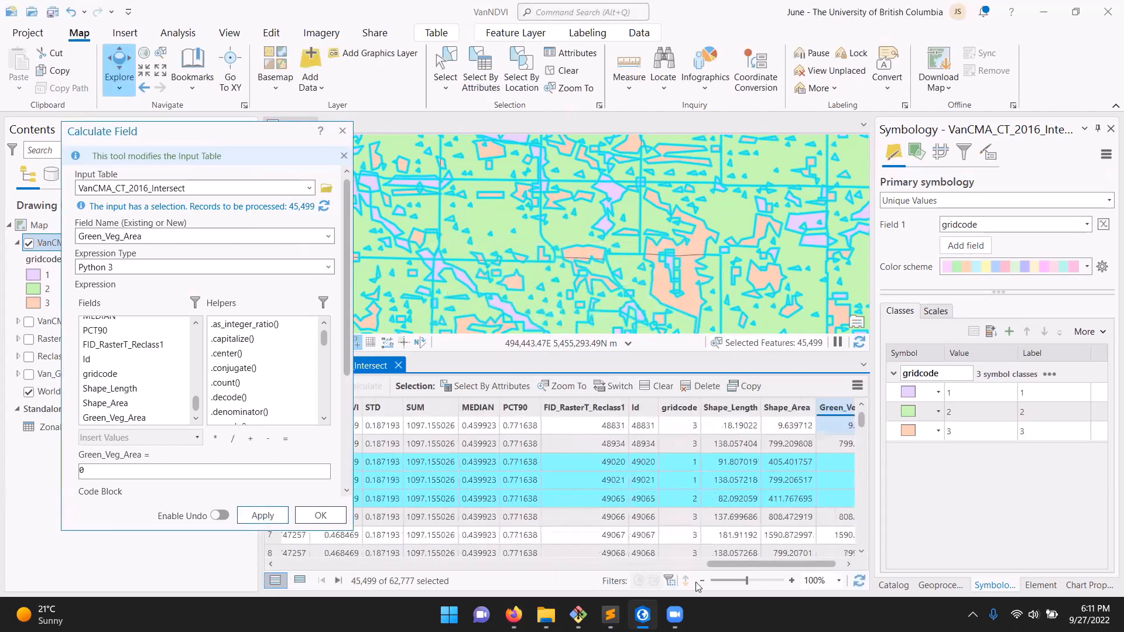
pyautogui.moveTo(814, 564); pyautogui.dragTo(864, 564)
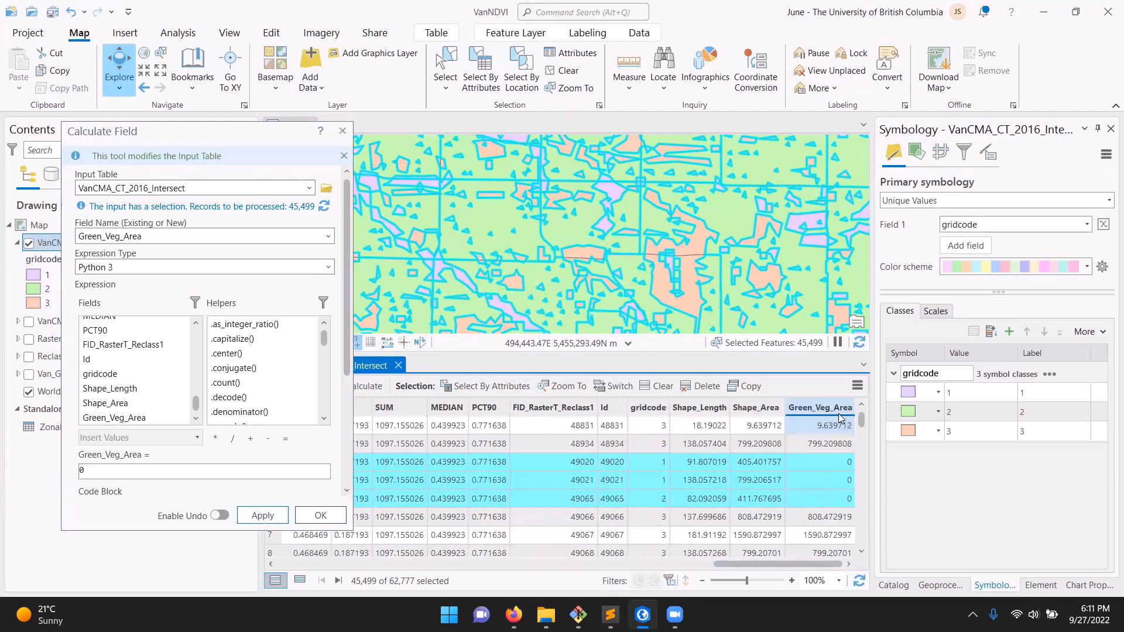
pyautogui.click(344, 130)
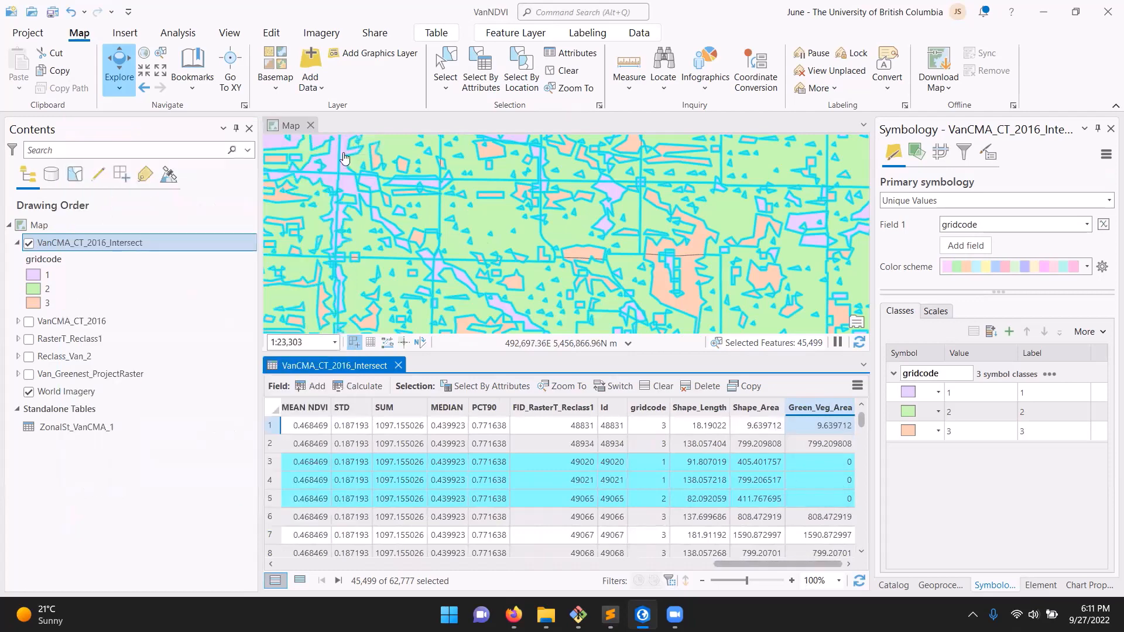
# Clear the feature selection and look over the gridcode polygons on the map
pyautogui.click(568, 70)
pyautogui.scroll(-3, 510, 253)
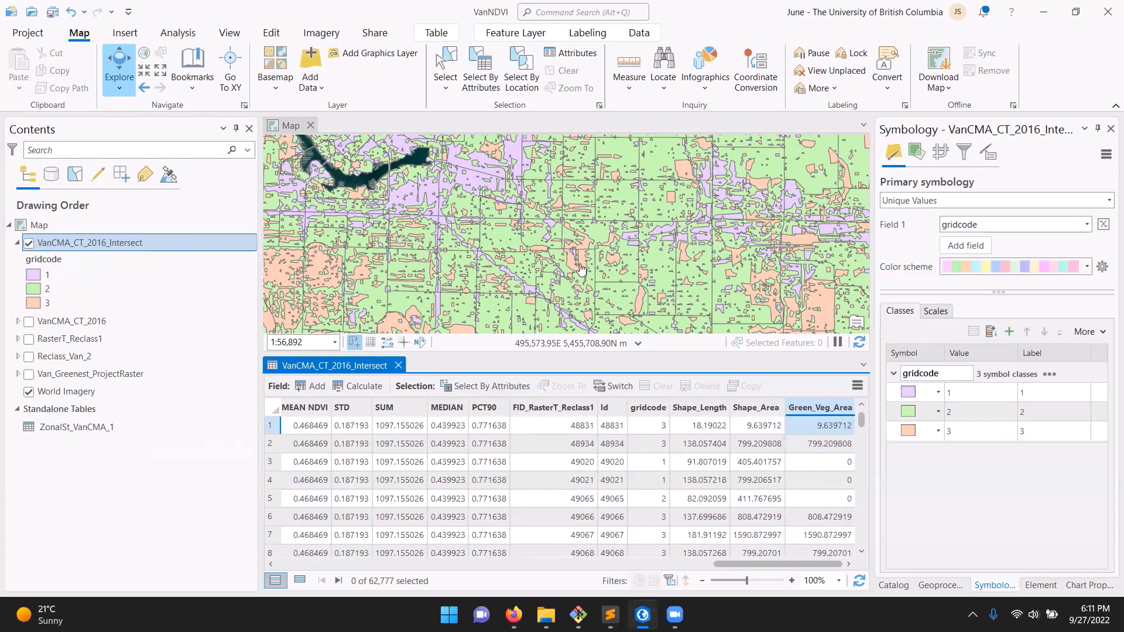
pyautogui.scroll(-1, 579, 269)
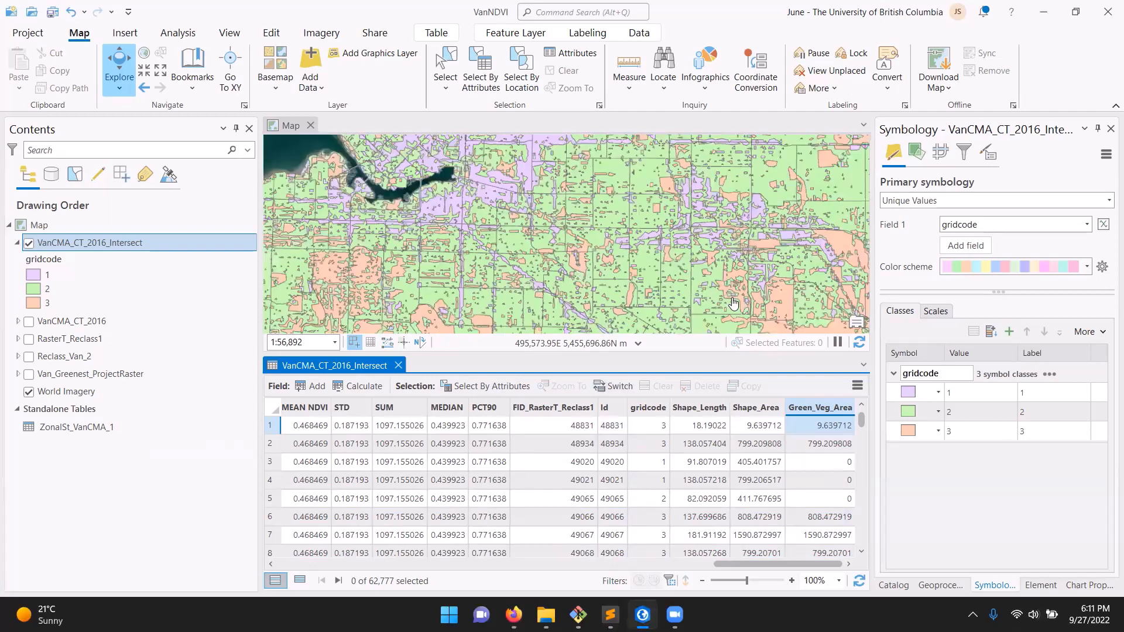
pyautogui.scroll(-3, 754, 302)
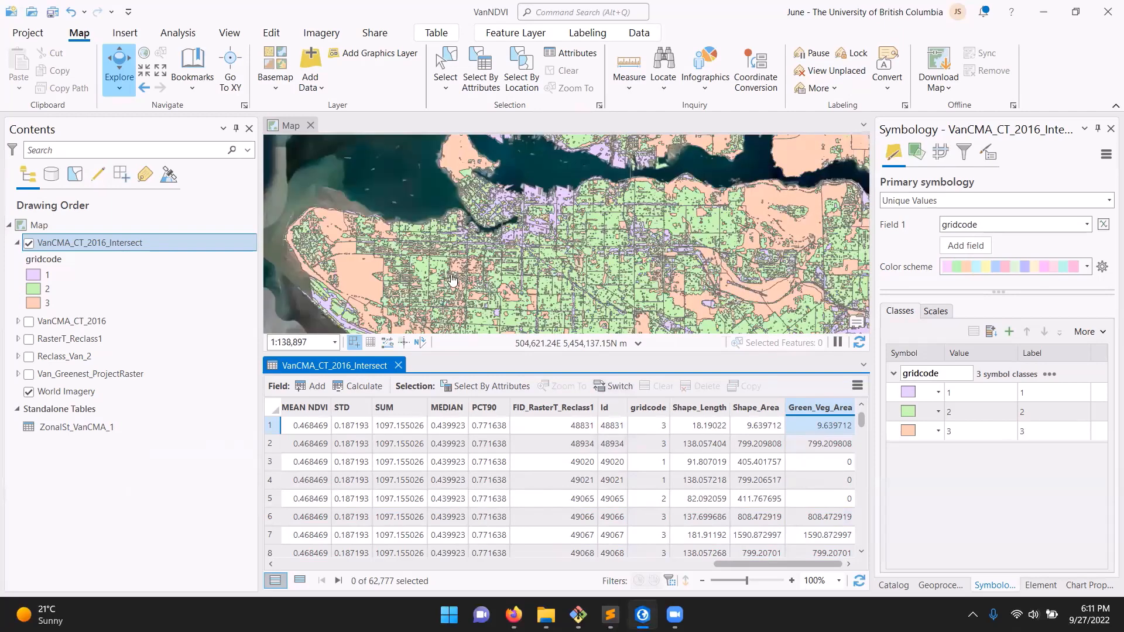
pyautogui.scroll(4, 484, 246)
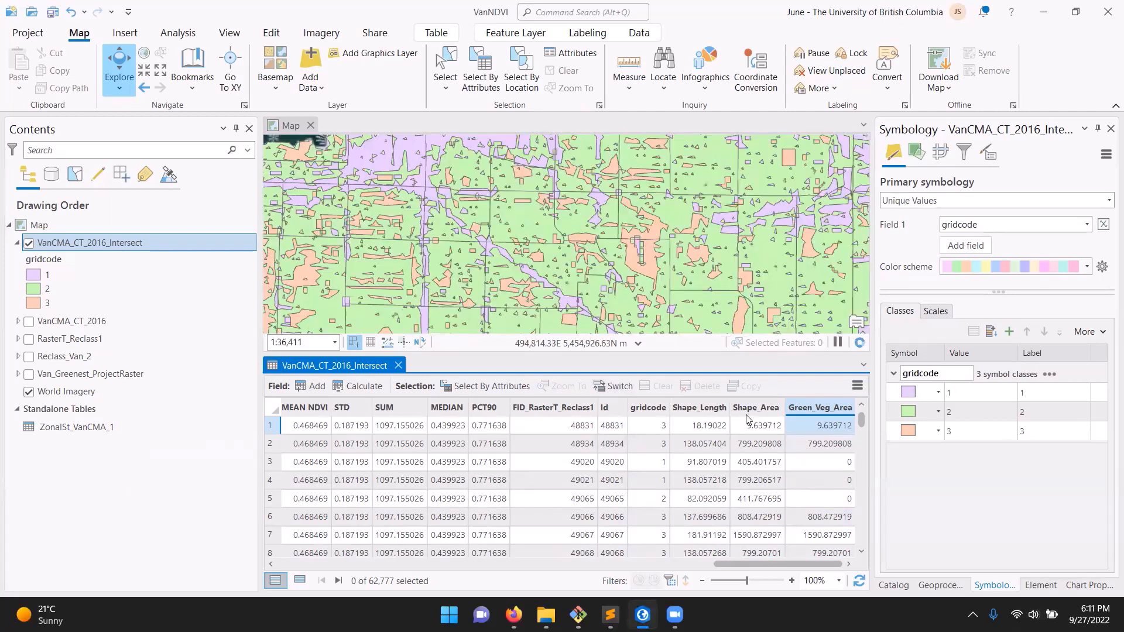
# Examine the polygons of table rows 3 and 2 by zooming the map to each, and clear the selection
pyautogui.click(271, 462)
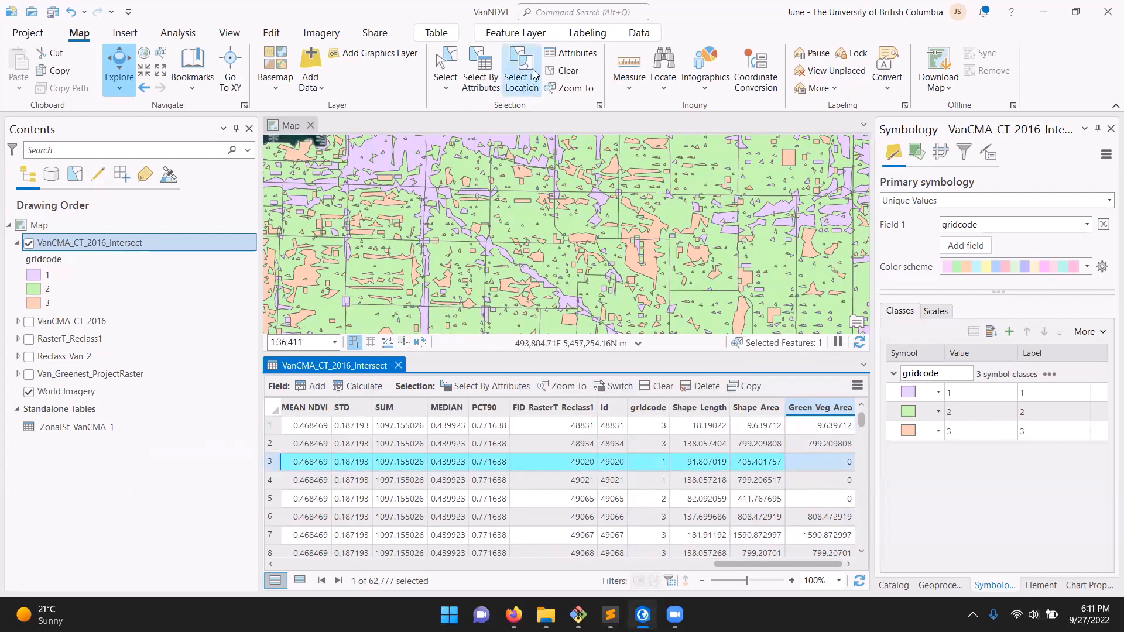
pyautogui.click(579, 90)
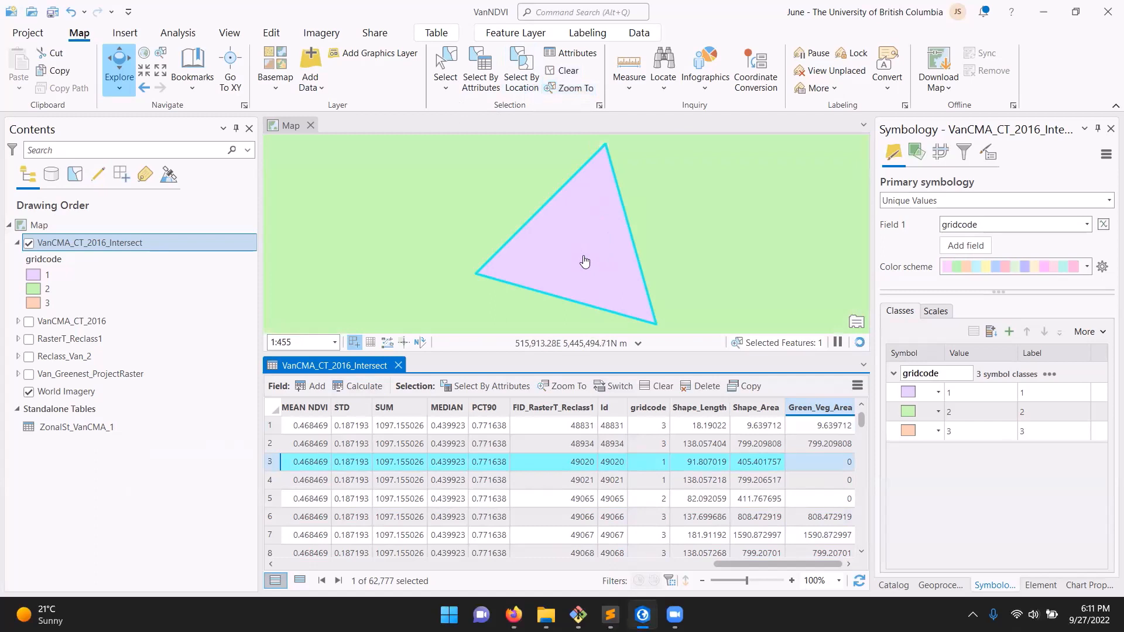
pyautogui.click(272, 443)
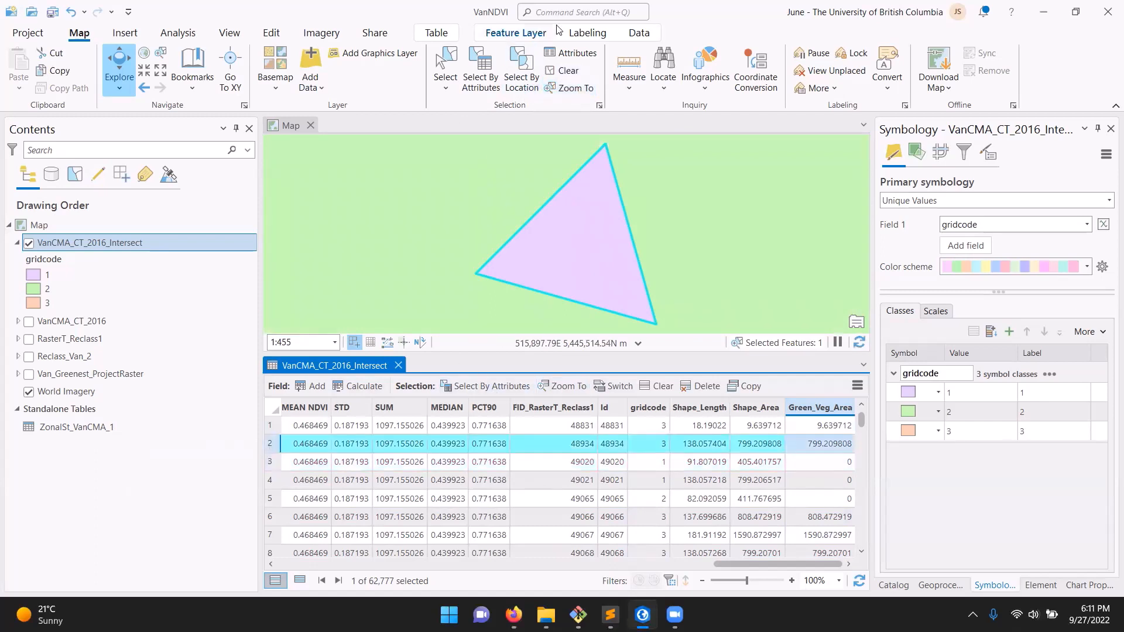
pyautogui.click(587, 93)
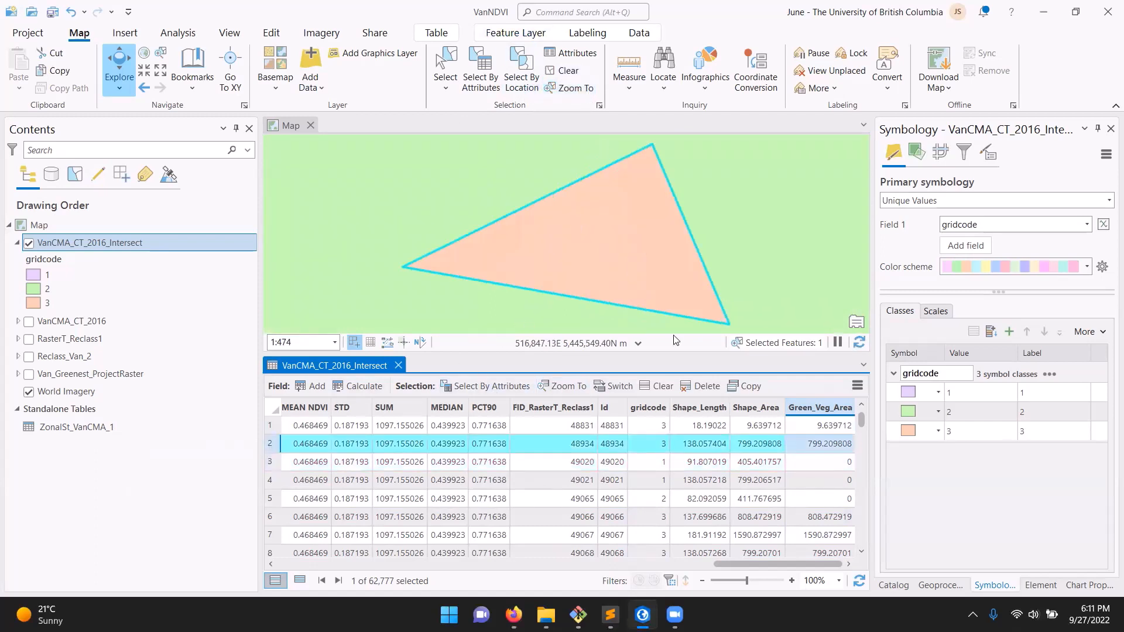
pyautogui.scroll(-5, 530, 254)
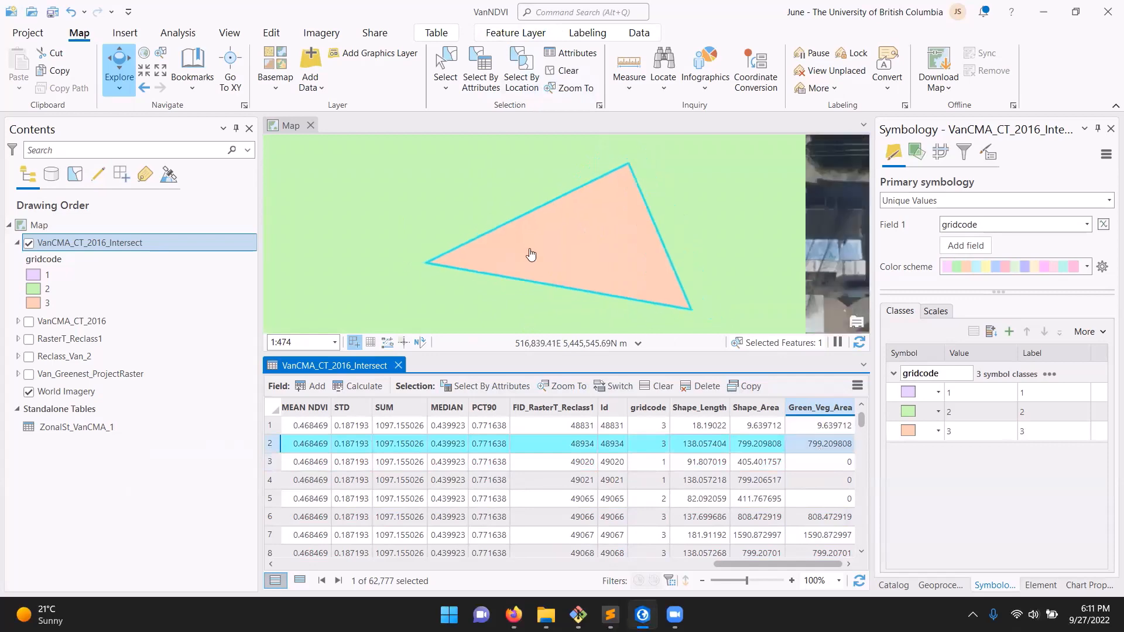
pyautogui.scroll(-3, 530, 253)
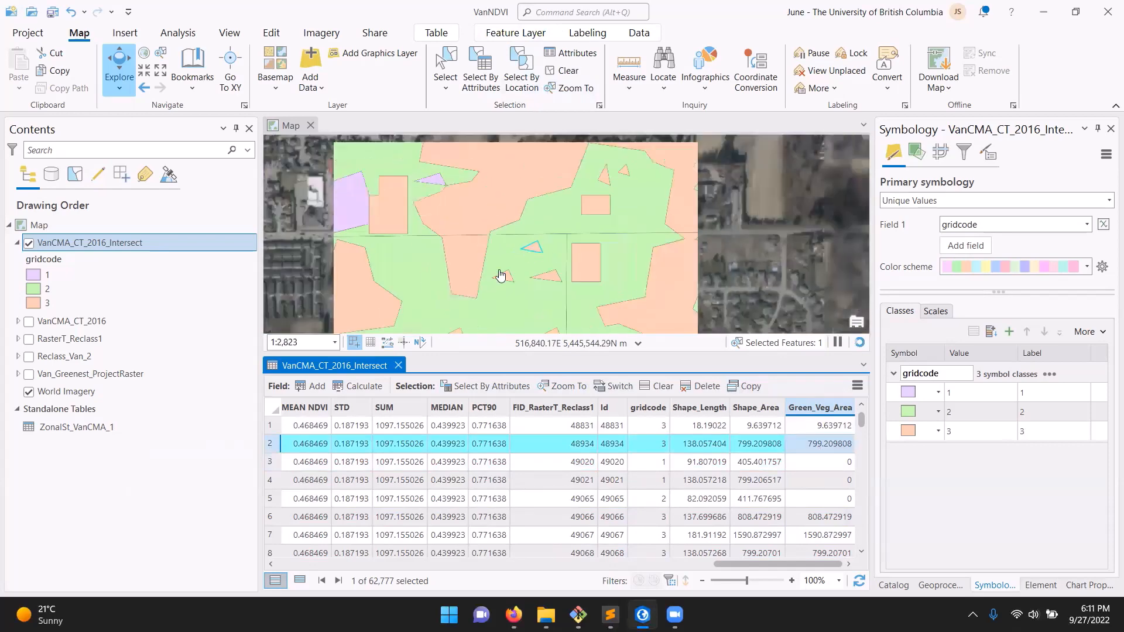
pyautogui.click(572, 74)
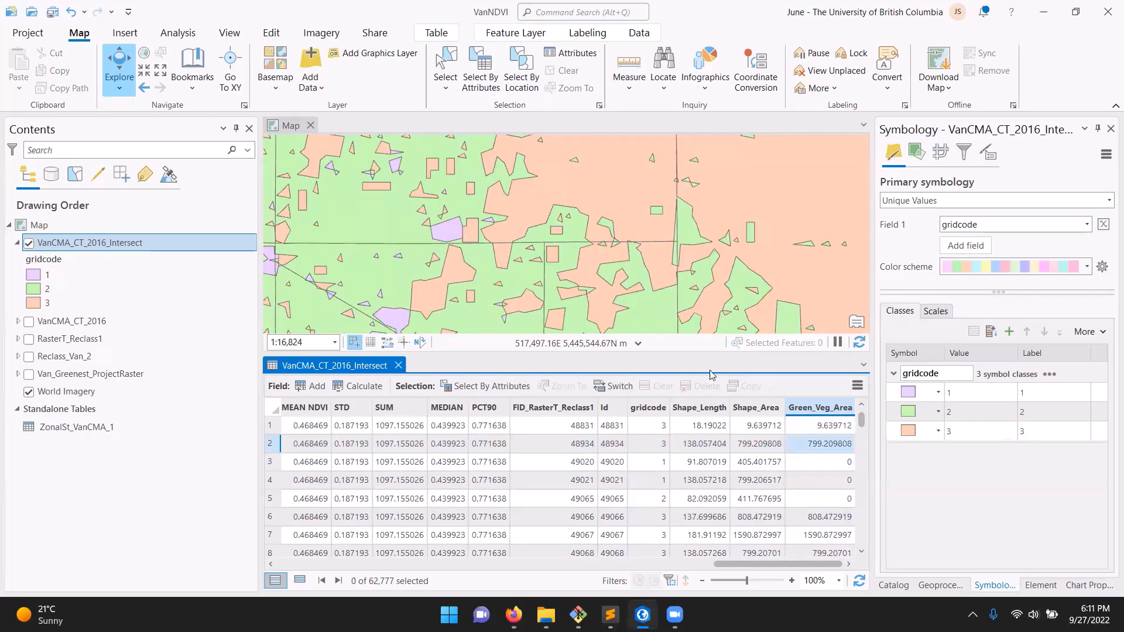
# Search the geoprocessing tools for Dissolve and open the Dissolve tool from Data Management Tools
pyautogui.click(939, 584)
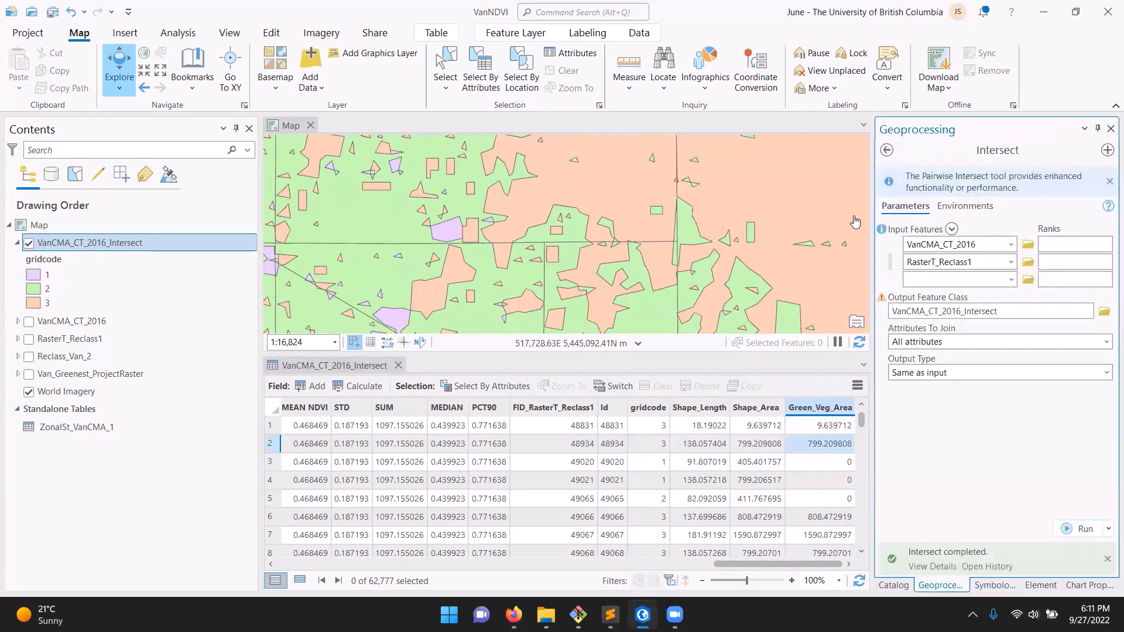
pyautogui.click(887, 151)
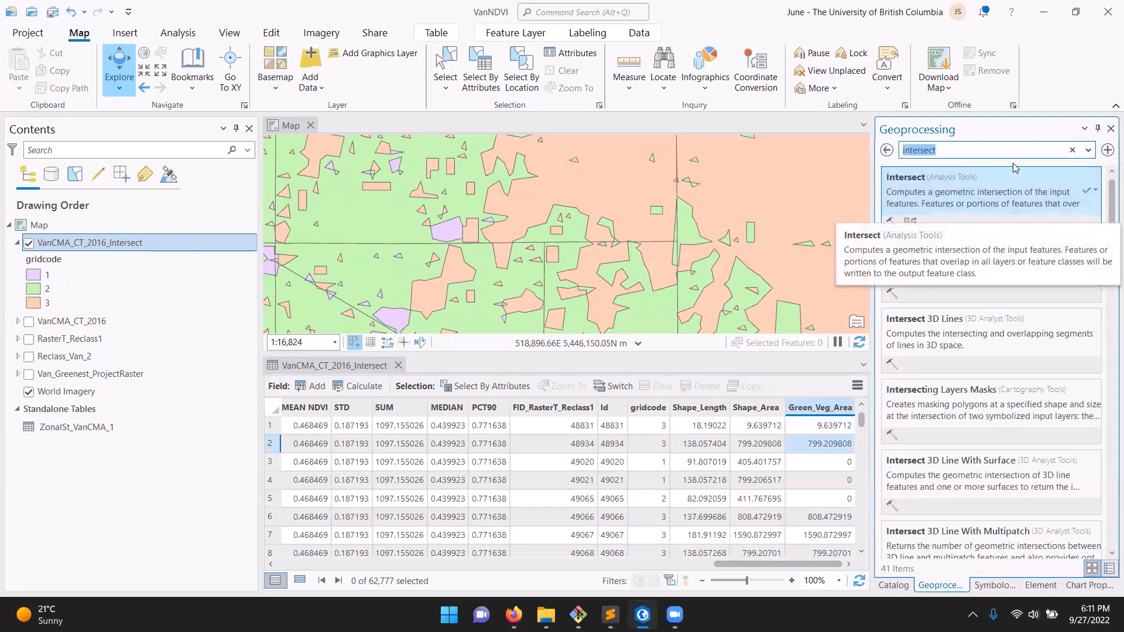
pyautogui.write('Dis')
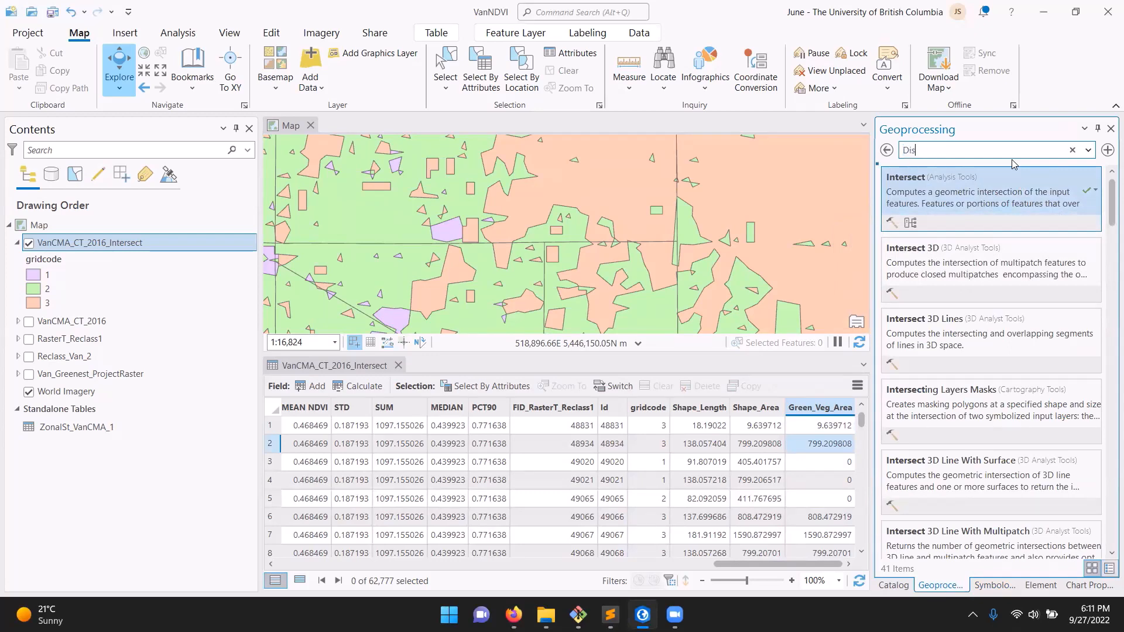
pyautogui.write('solve')
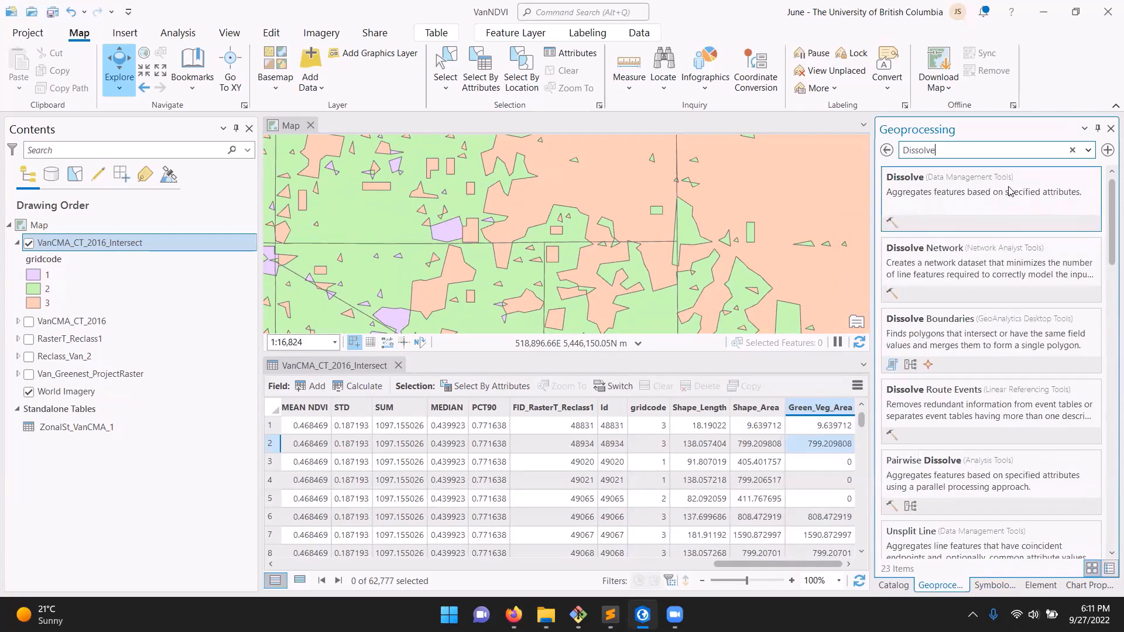
pyautogui.click(920, 201)
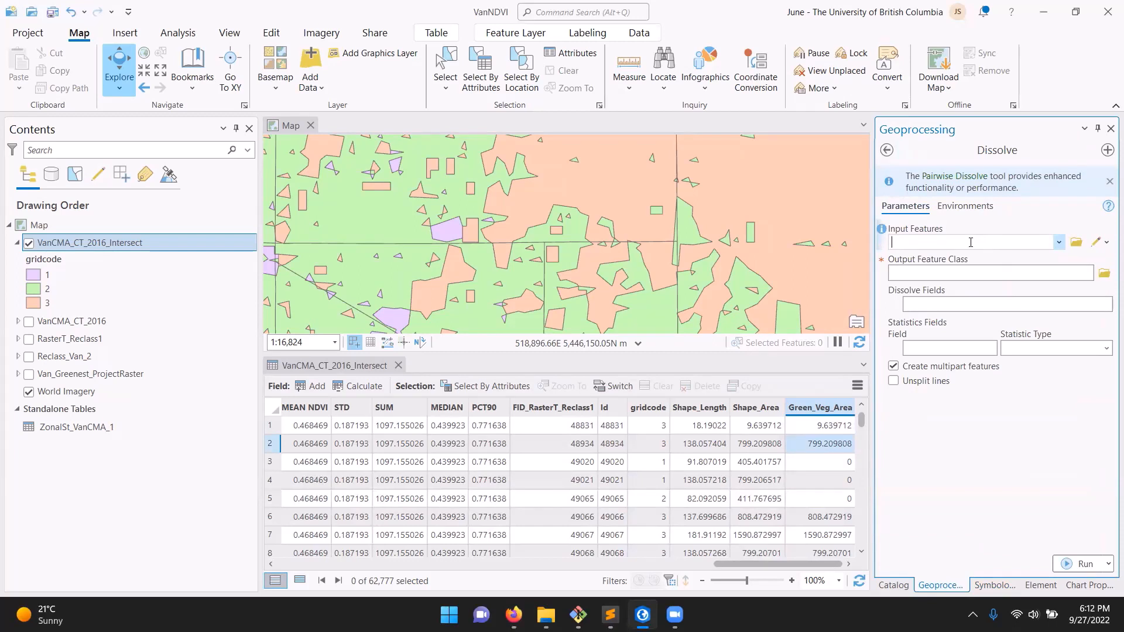
# Set VanCMA_CT_2016_Intersect as the Dissolve input with CTUID [VanCMA_CT_2016_CTUID] as the dissolve field, and review the table's fields
pyautogui.click(1058, 243)
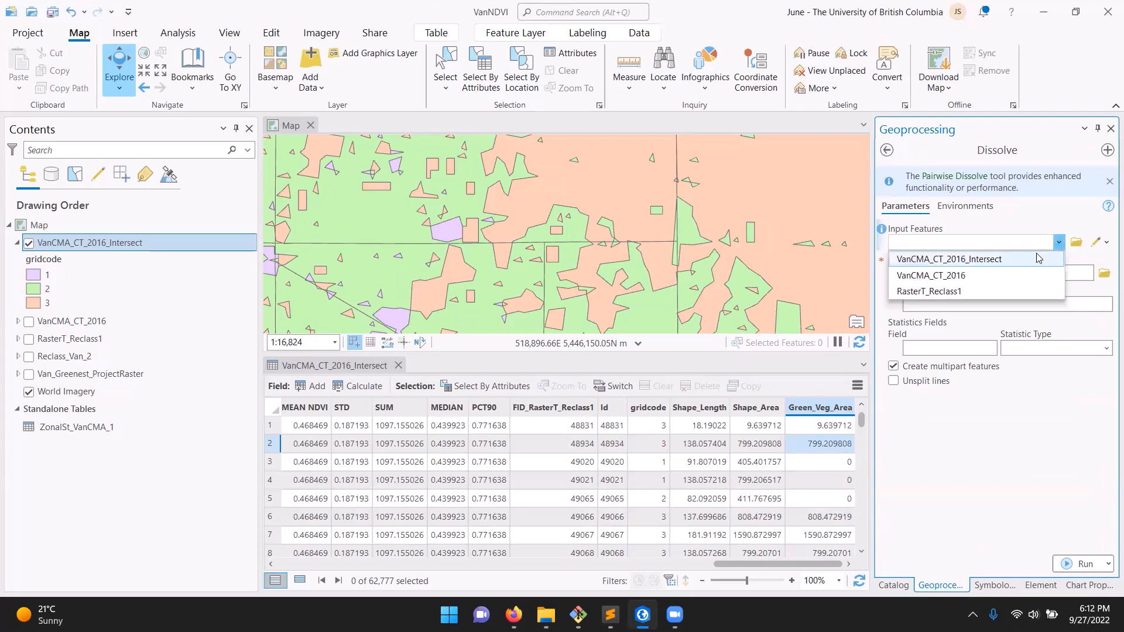
pyautogui.click(1037, 259)
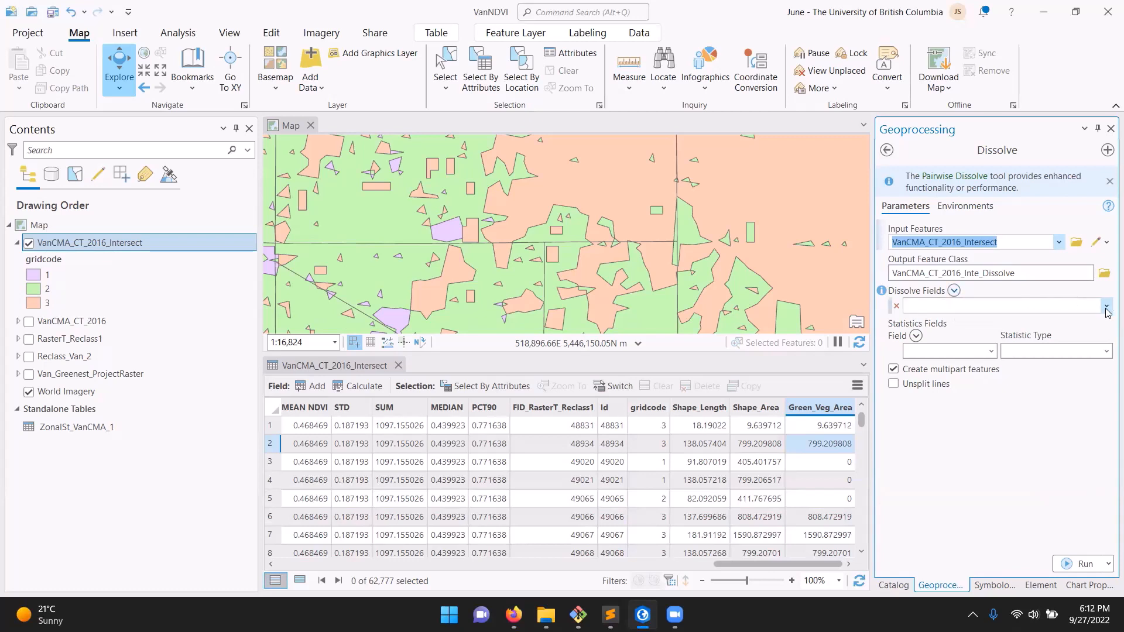
pyautogui.click(1106, 308)
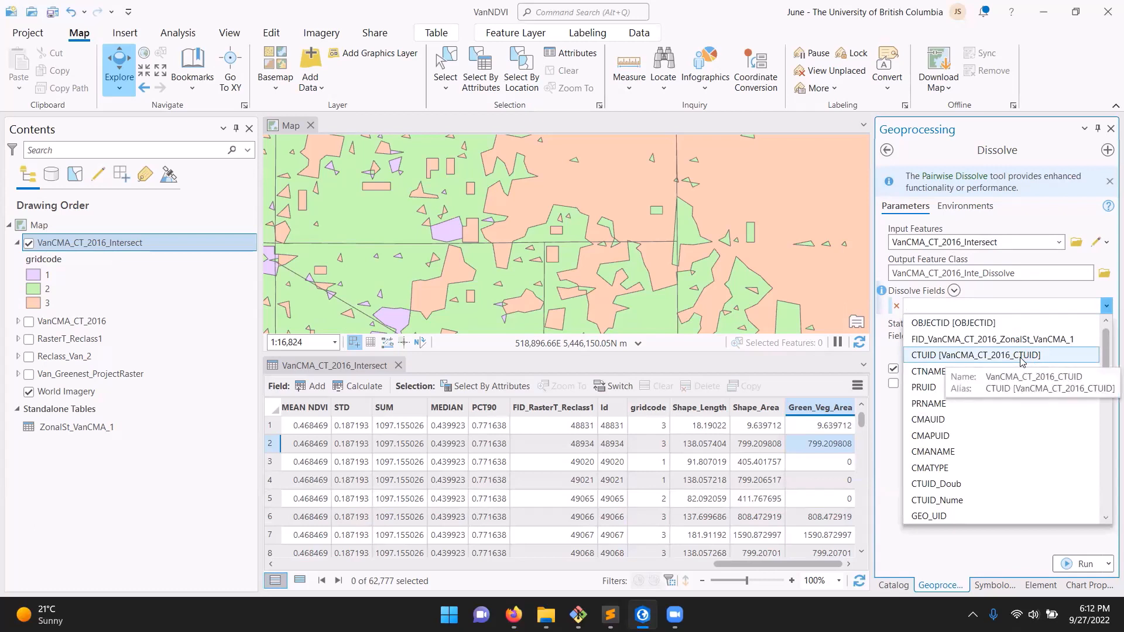
pyautogui.click(983, 355)
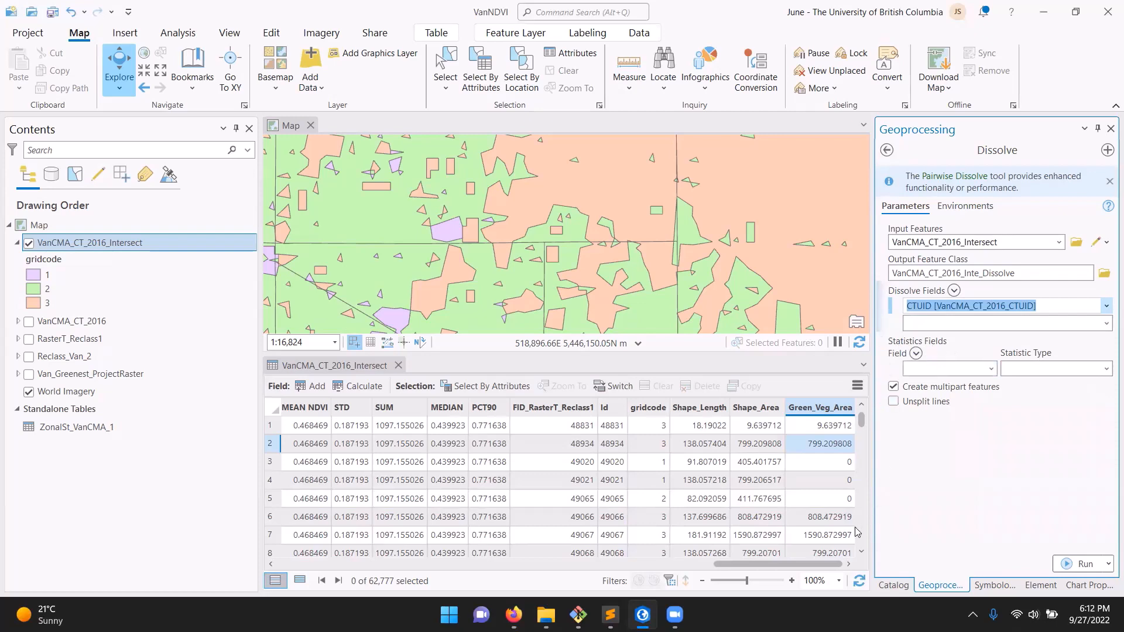
pyautogui.moveTo(817, 564); pyautogui.dragTo(577, 564)
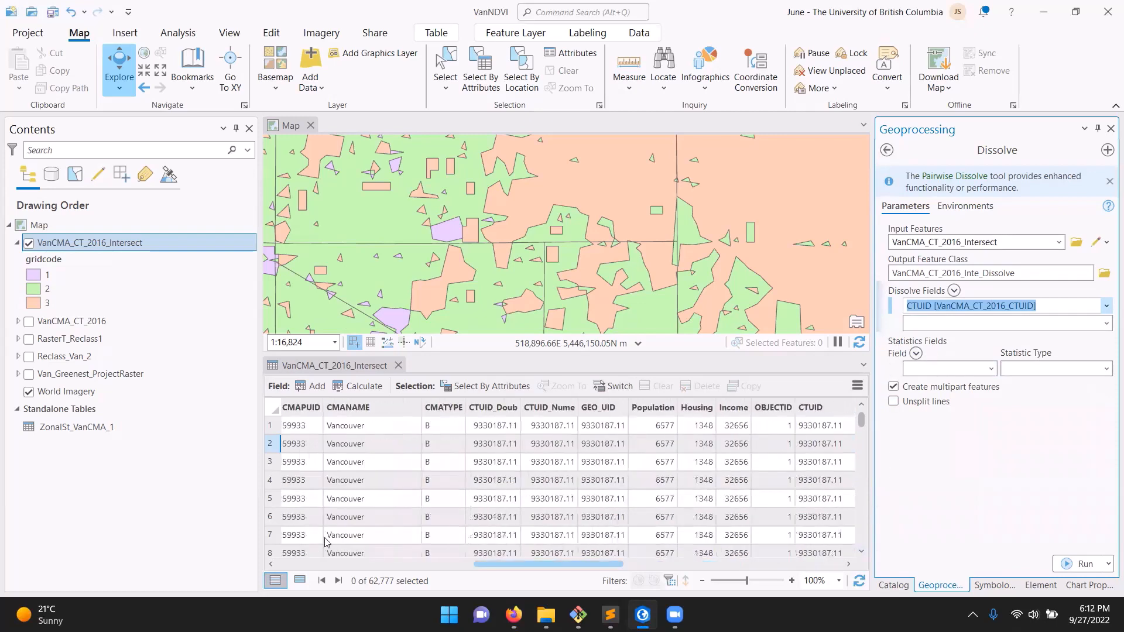
pyautogui.hscroll(15, 453, 549)
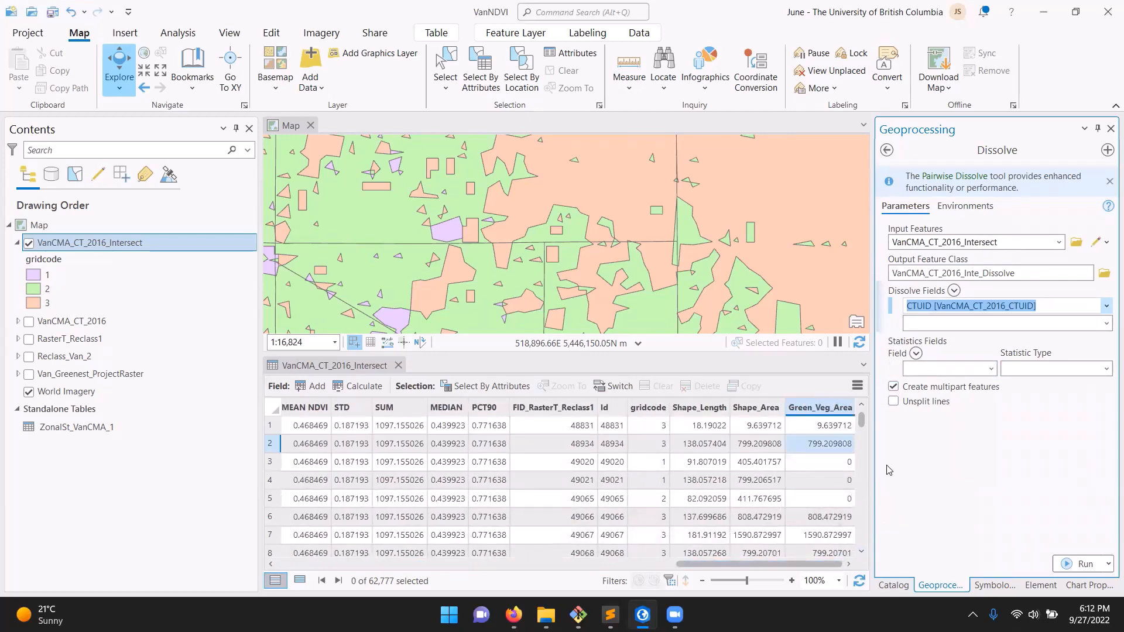
# Add Population as a Dissolve statistics field, look over its statistic types, and review the Population values in the attribute table
pyautogui.click(991, 369)
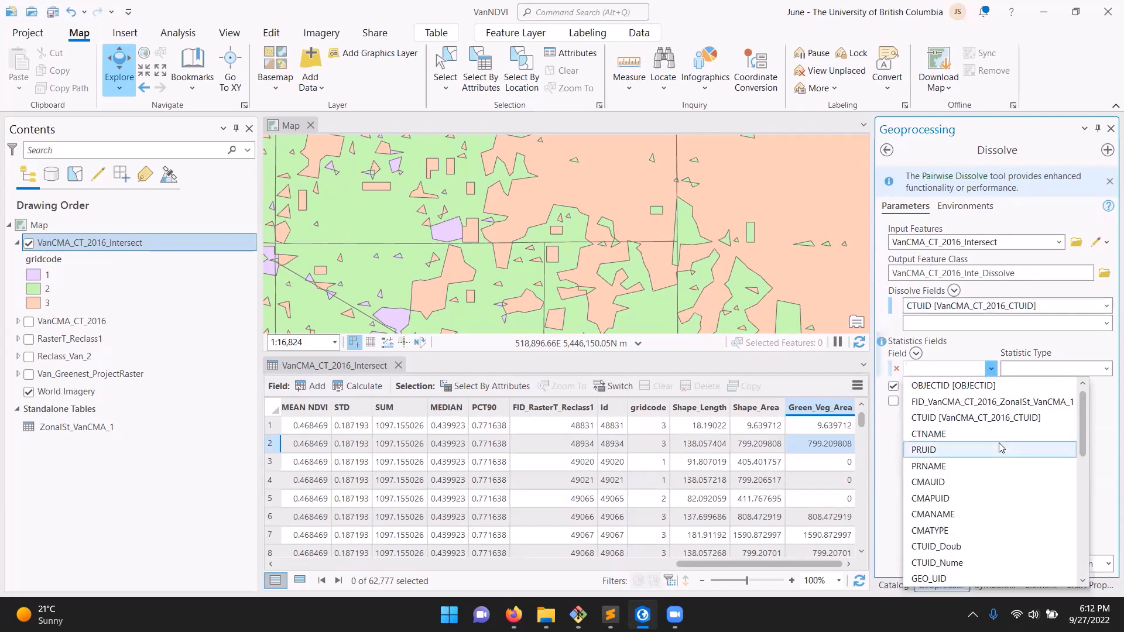
pyautogui.scroll(-3, 1000, 448)
pyautogui.click(989, 497)
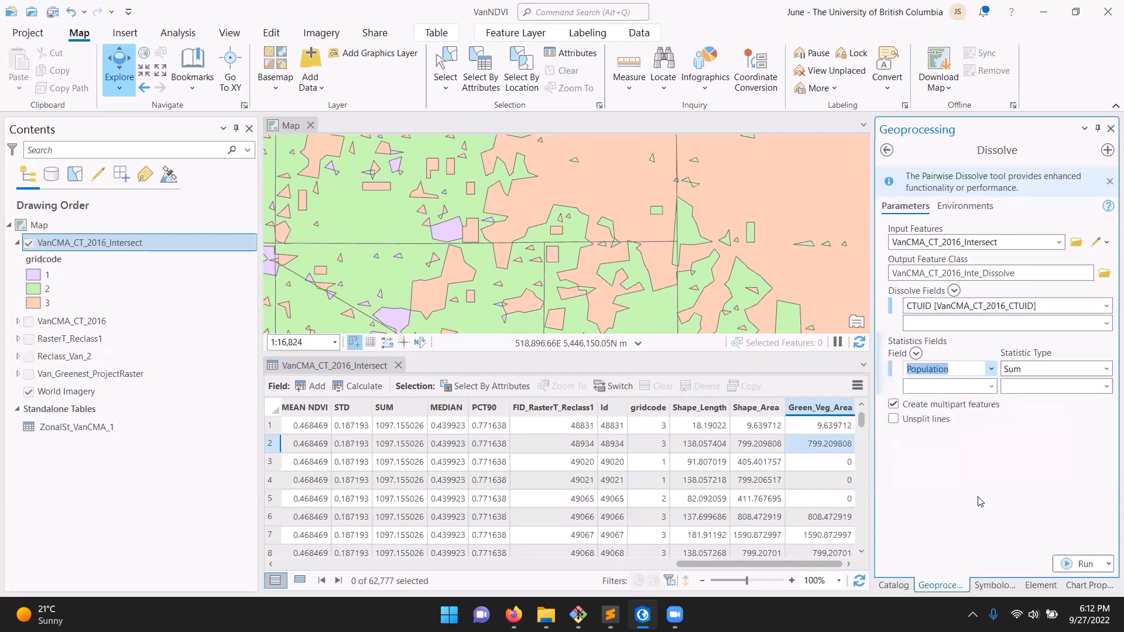
pyautogui.click(1105, 373)
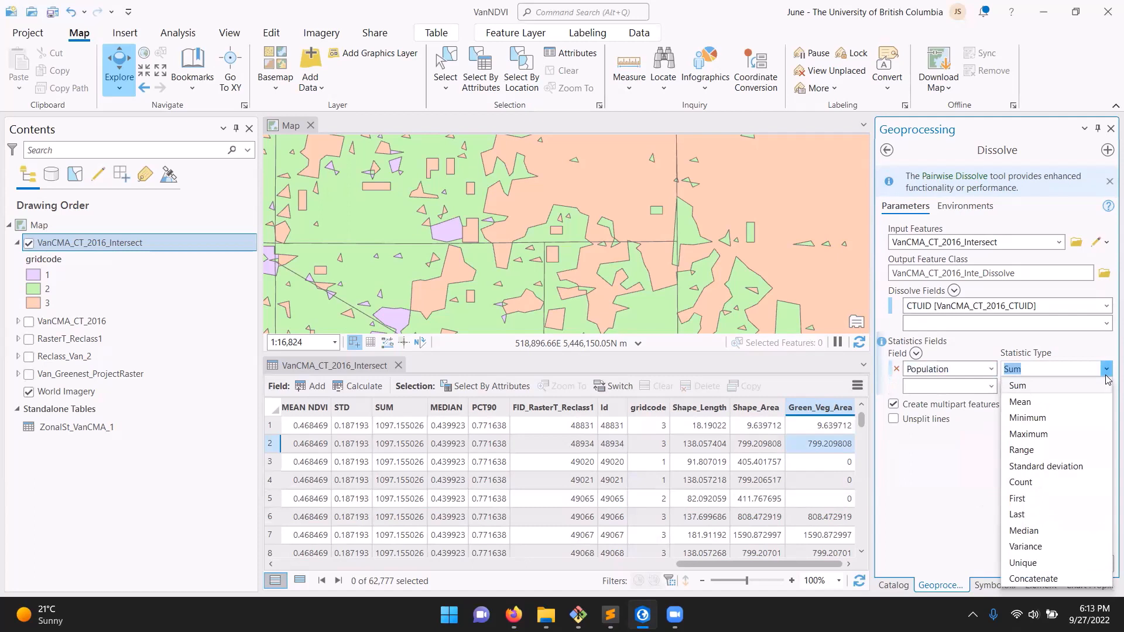
pyautogui.click(959, 439)
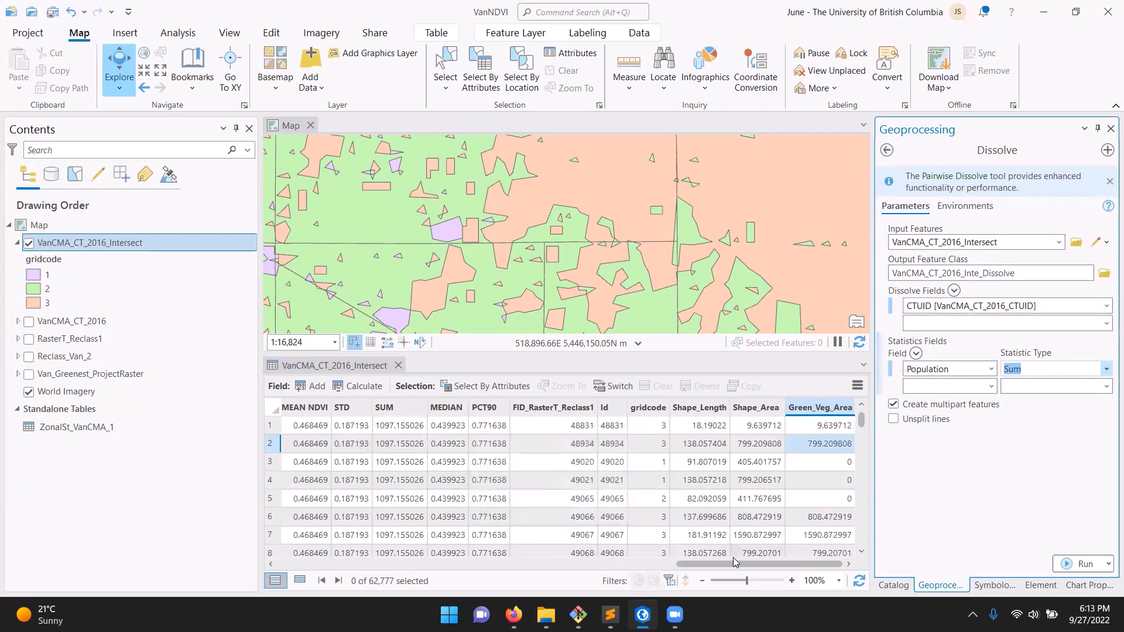
pyautogui.moveTo(735, 562); pyautogui.dragTo(258, 562)
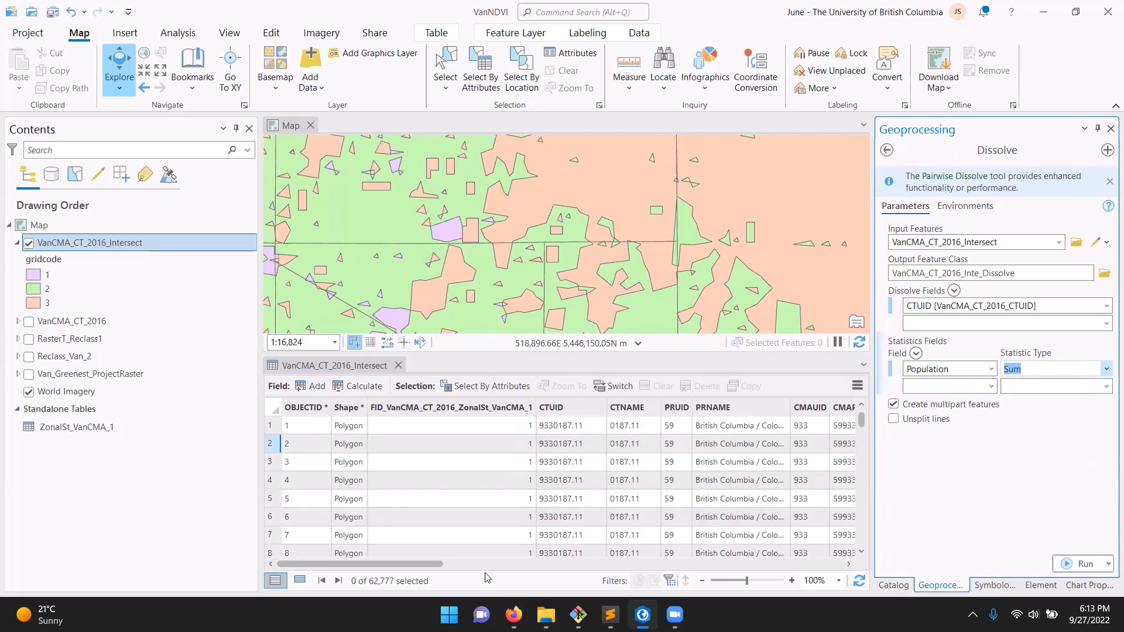
pyautogui.moveTo(425, 563); pyautogui.dragTo(592, 580)
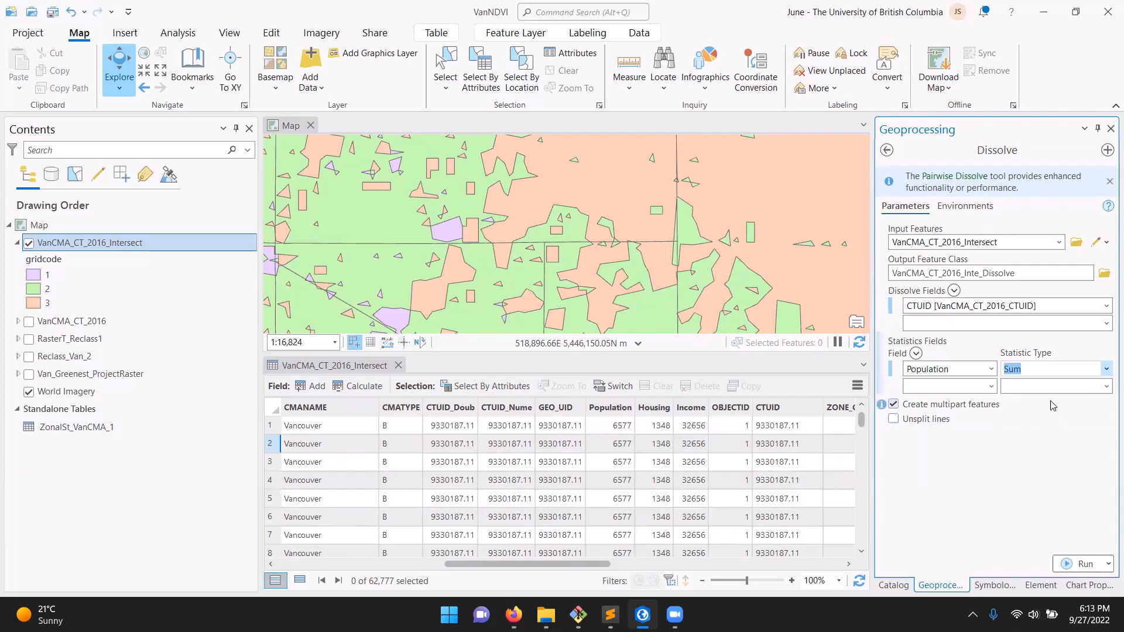
# Set the statistic type of the Population field to Mean, also trying First as an alternative
pyautogui.click(1106, 369)
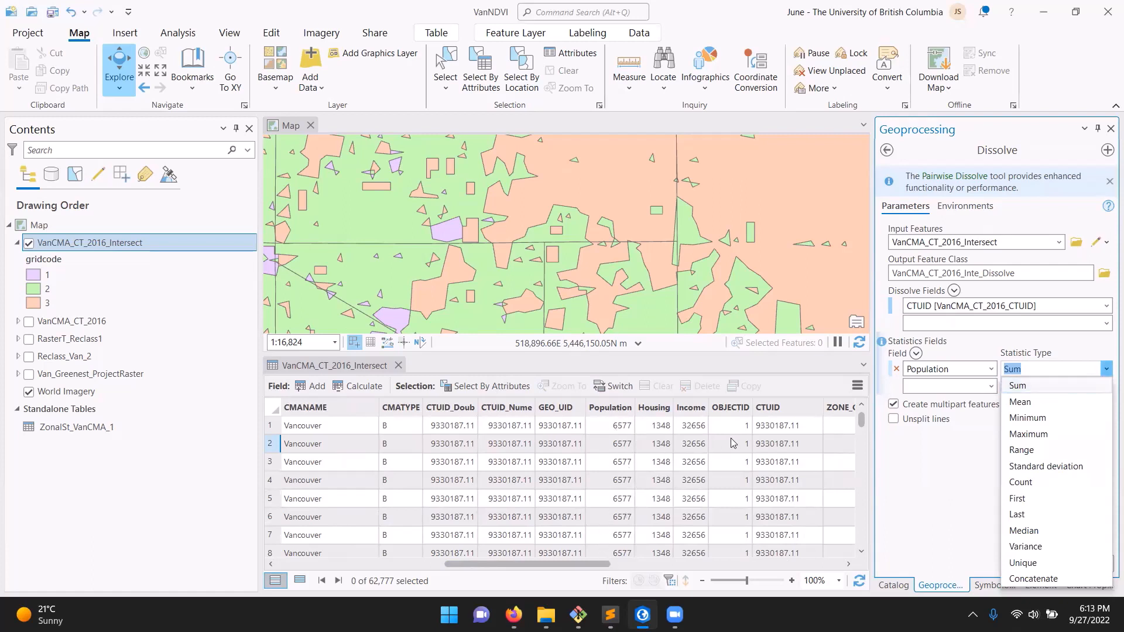
pyautogui.click(1053, 402)
pyautogui.click(1103, 371)
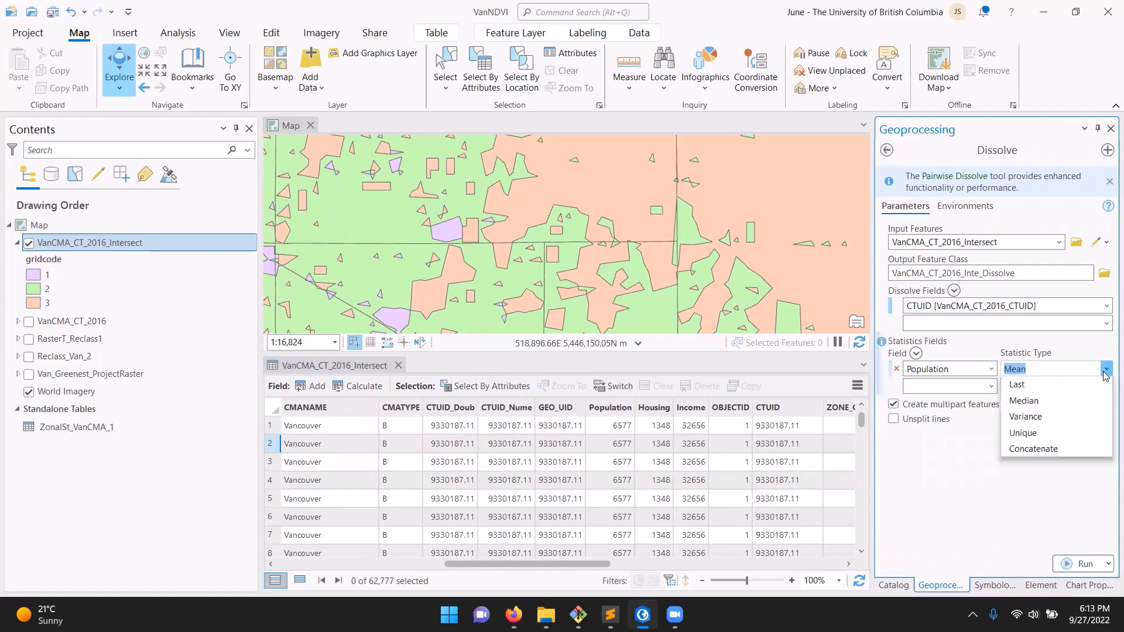
pyautogui.click(1053, 498)
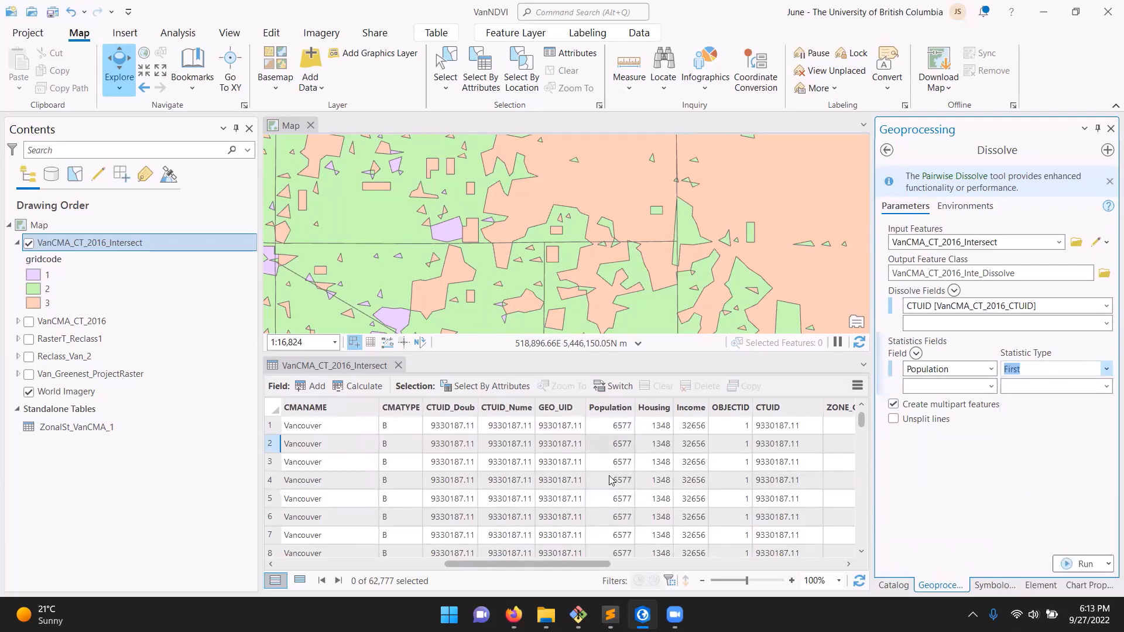
pyautogui.click(1106, 369)
pyautogui.click(1090, 402)
# Add Housing as a second statistics field with Mean as its statistic type
pyautogui.click(986, 391)
pyautogui.click(991, 389)
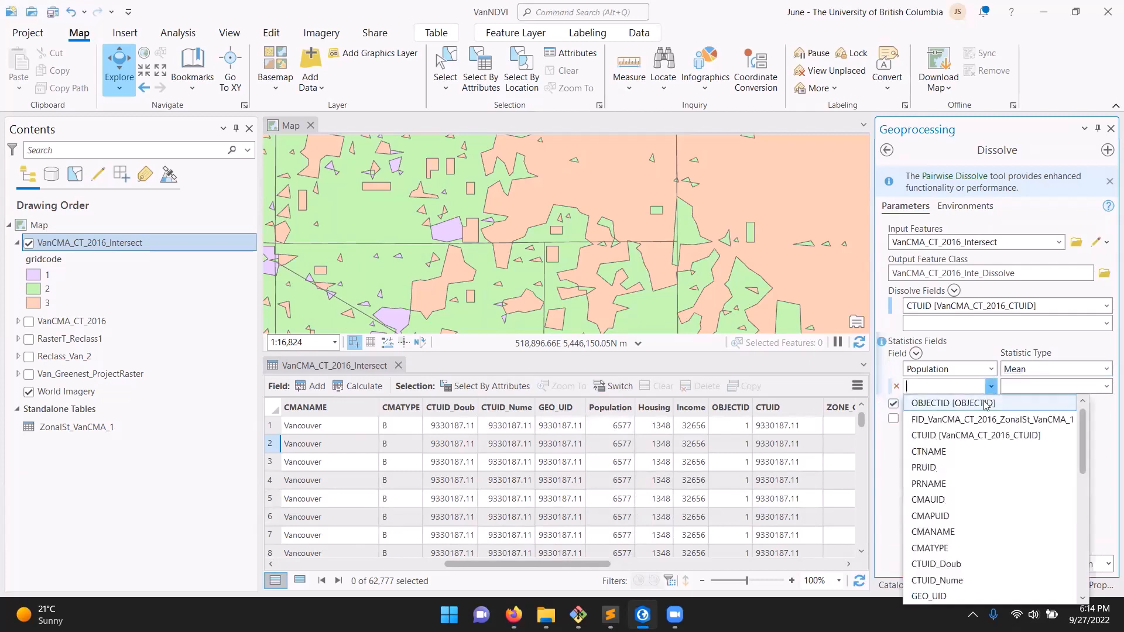
pyautogui.scroll(-3, 971, 532)
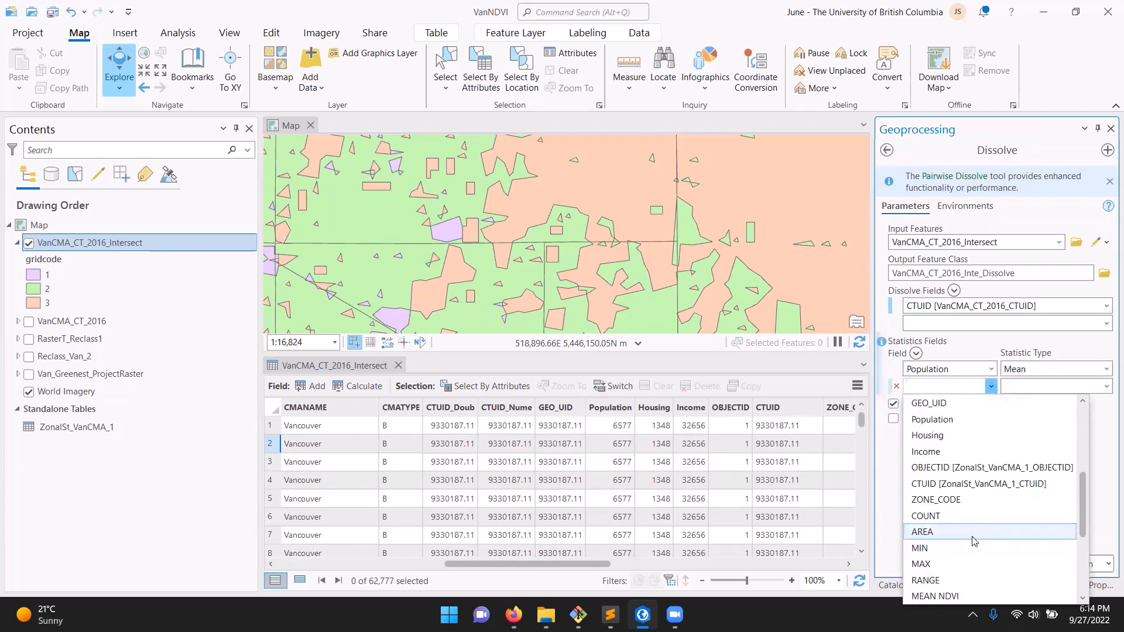
pyautogui.click(968, 436)
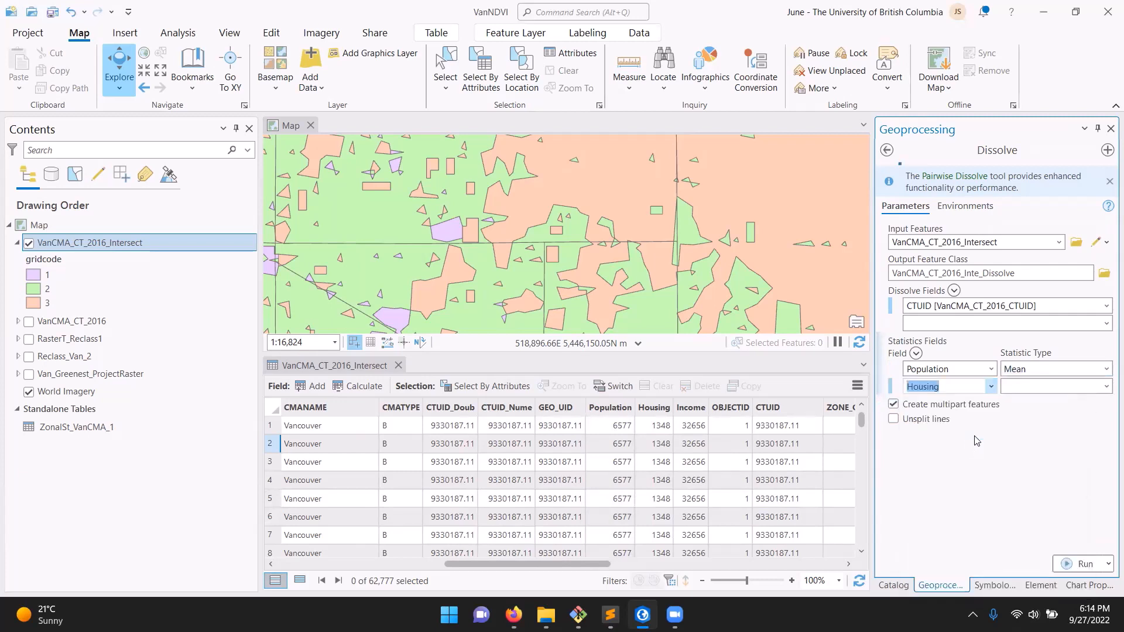
pyautogui.click(1106, 386)
pyautogui.click(1090, 420)
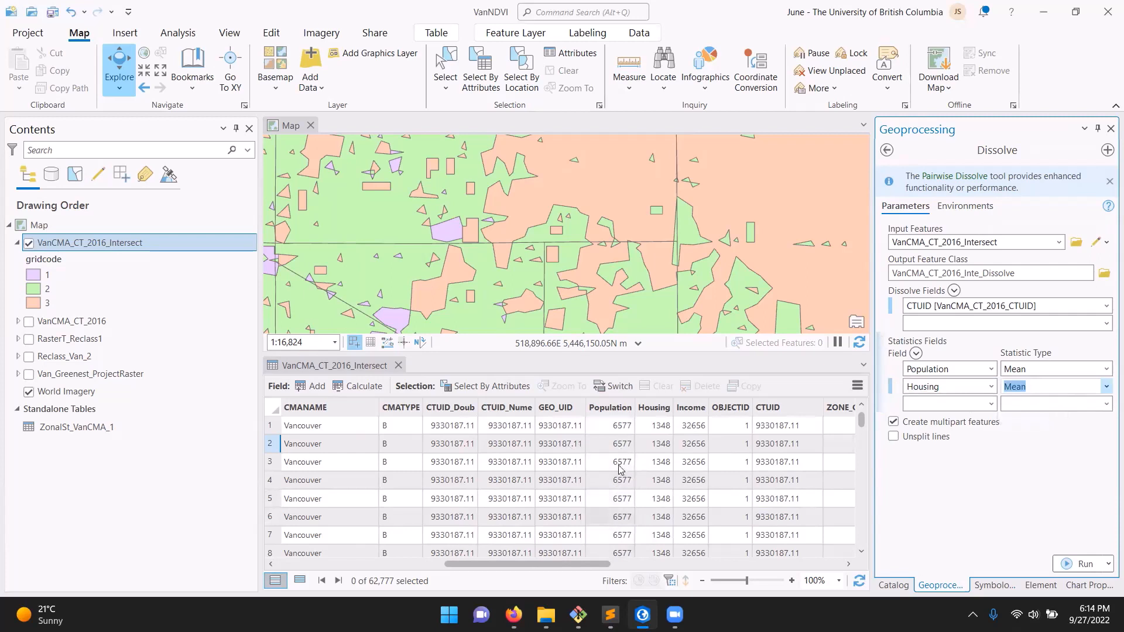
# Add Income as a statistics field with Mean as its statistic type
pyautogui.click(989, 405)
pyautogui.scroll(-3, 966, 512)
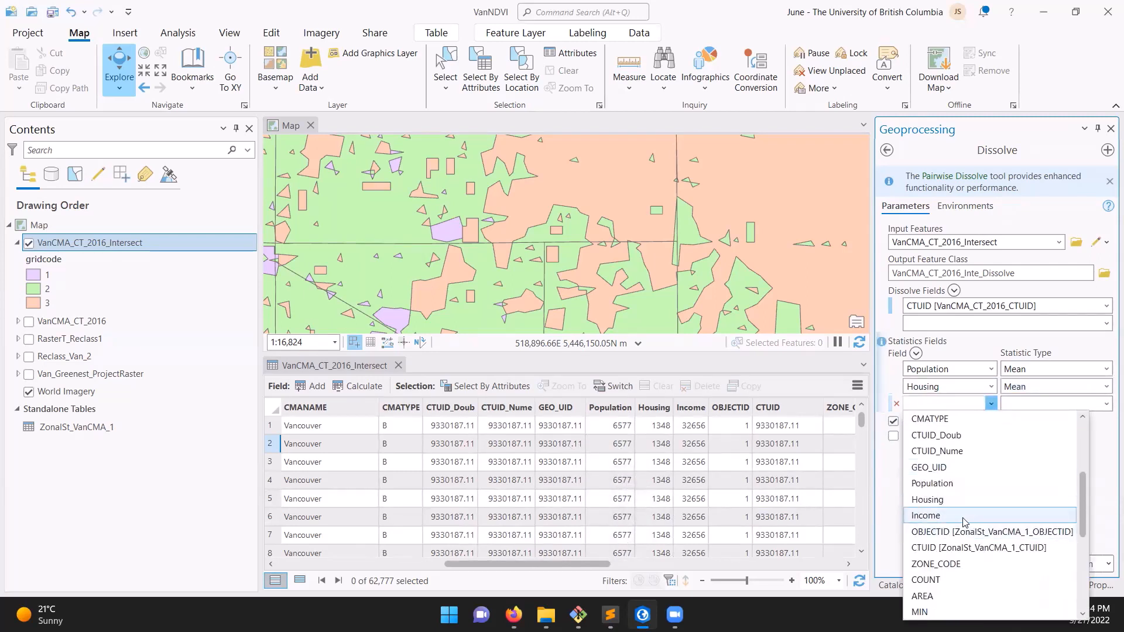
pyautogui.click(966, 510)
pyautogui.click(1105, 405)
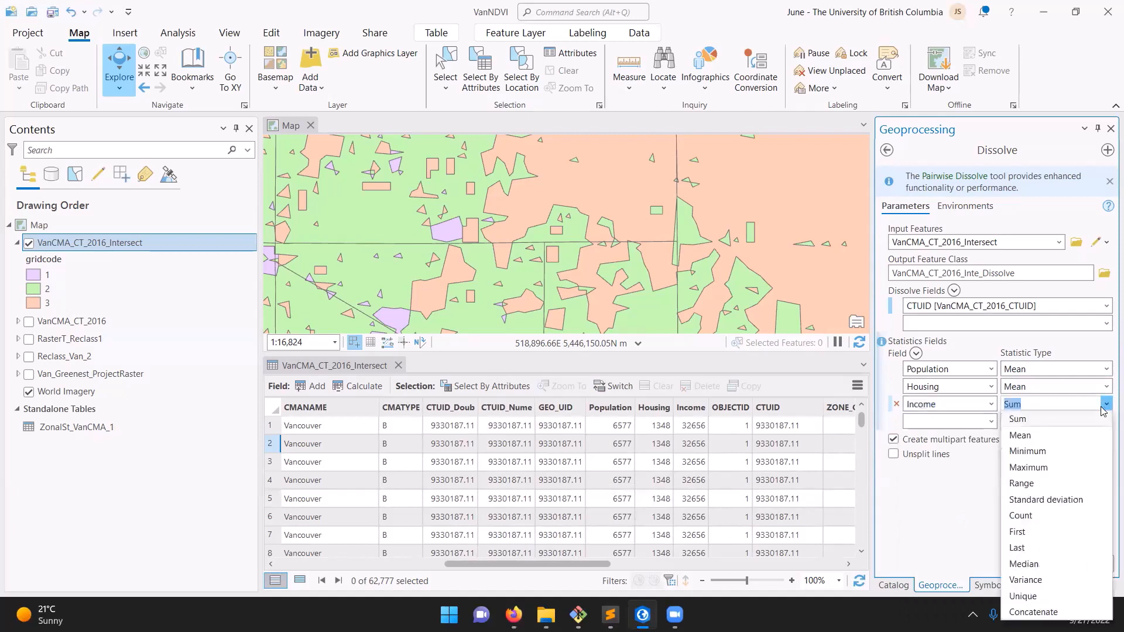
pyautogui.click(1073, 434)
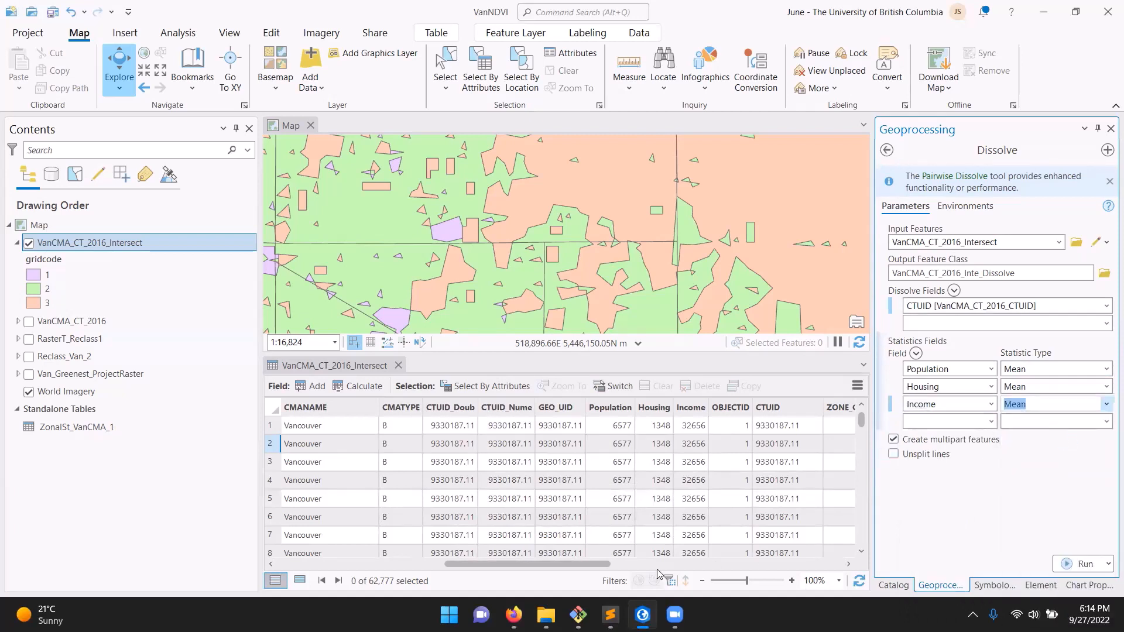
# Highlight the MEAN NDVI column in the attribute table and add MEAN NDVI as a statistics field
pyautogui.click(587, 564)
pyautogui.moveTo(562, 564); pyautogui.dragTo(695, 563)
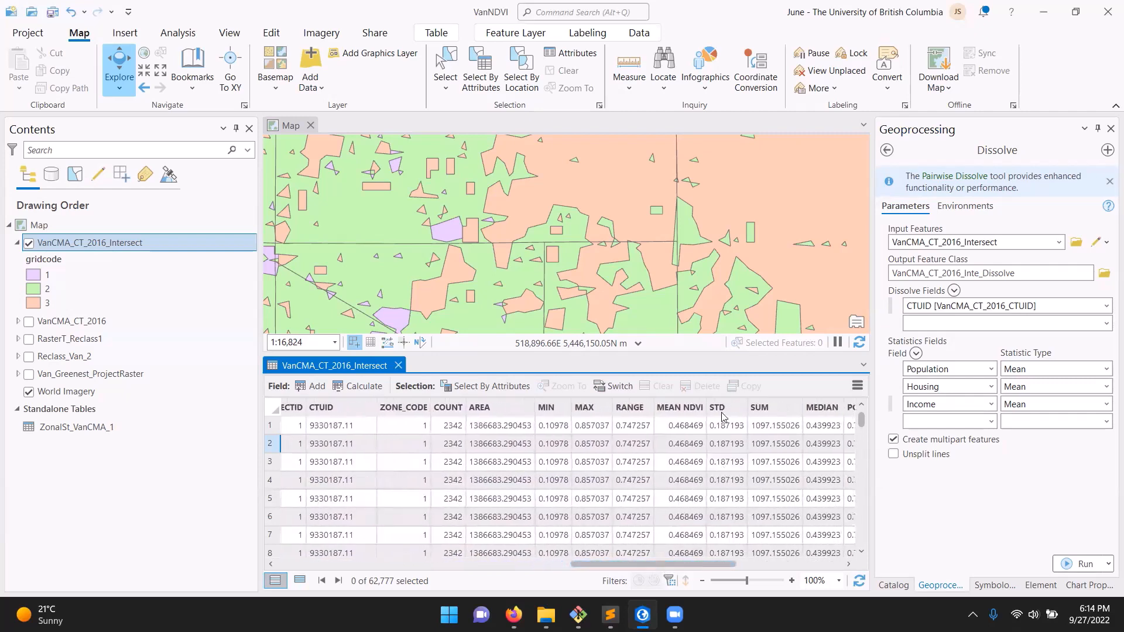
pyautogui.click(690, 409)
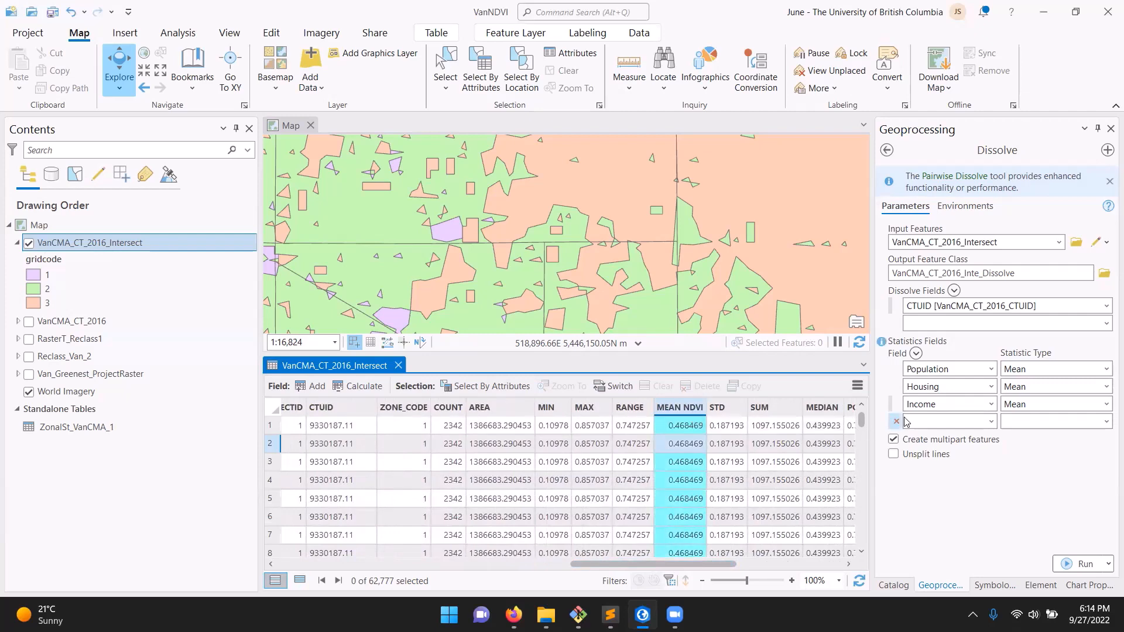
pyautogui.click(990, 426)
pyautogui.click(990, 426)
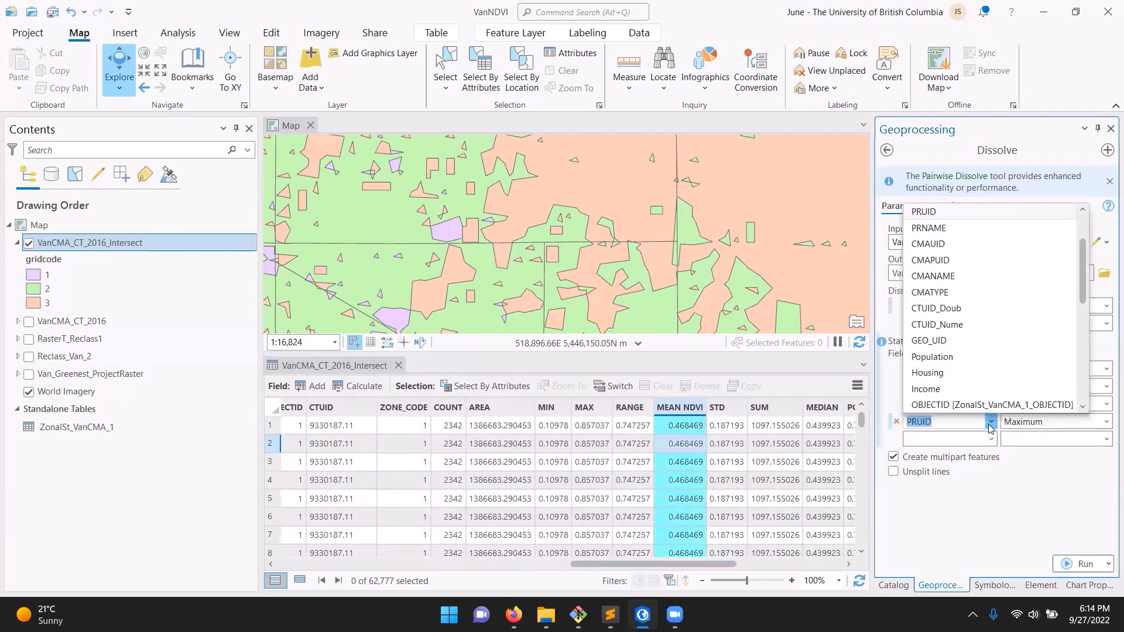
pyautogui.scroll(-4, 990, 416)
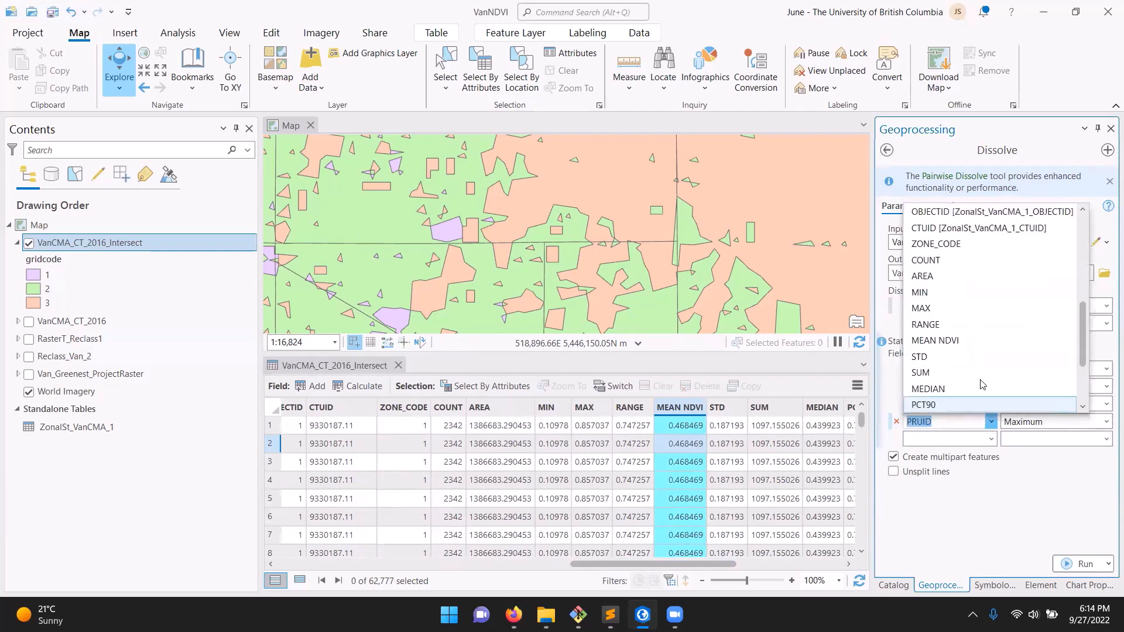
pyautogui.click(972, 341)
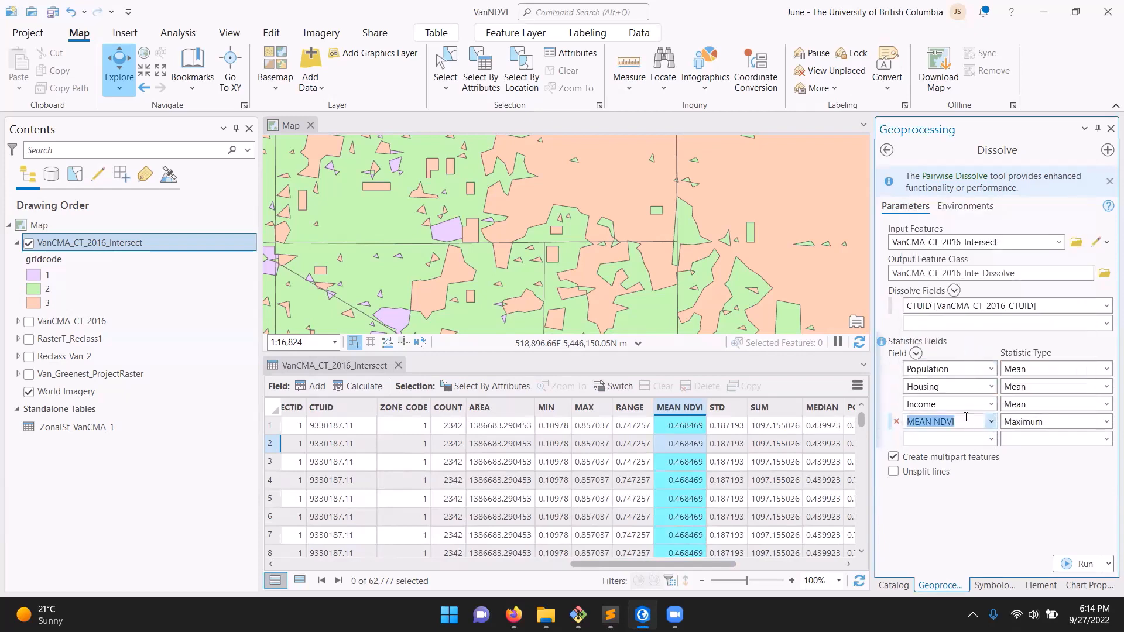
# Set the statistic type of the MEAN NDVI field to Mean and turn on Unsplit lines
pyautogui.click(1106, 422)
pyautogui.click(1103, 424)
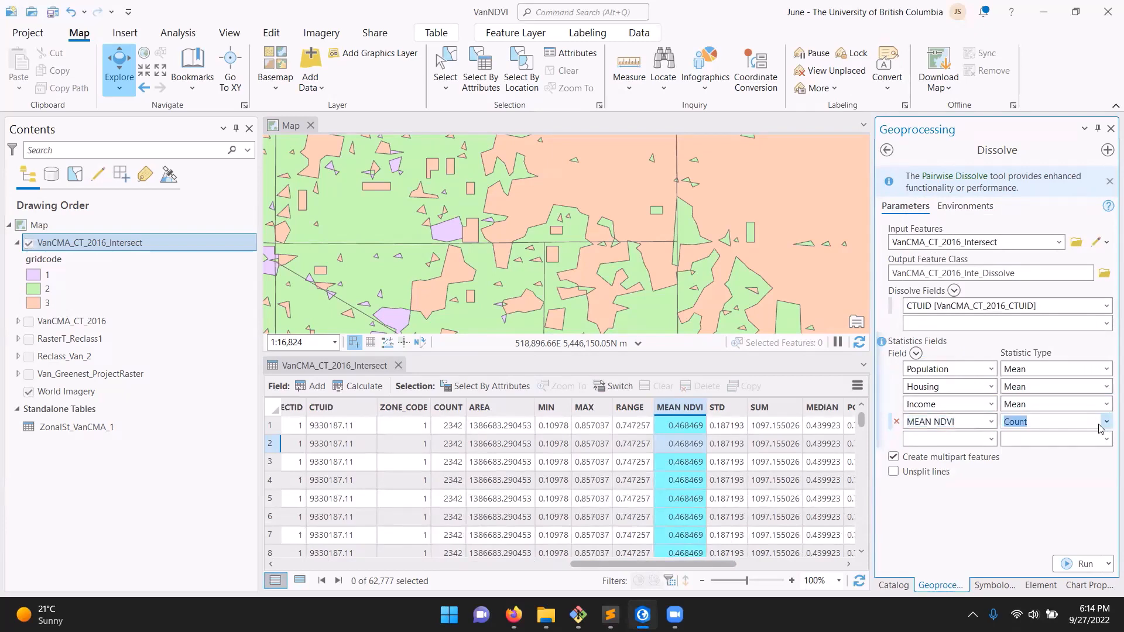
pyautogui.click(1105, 424)
pyautogui.click(1021, 234)
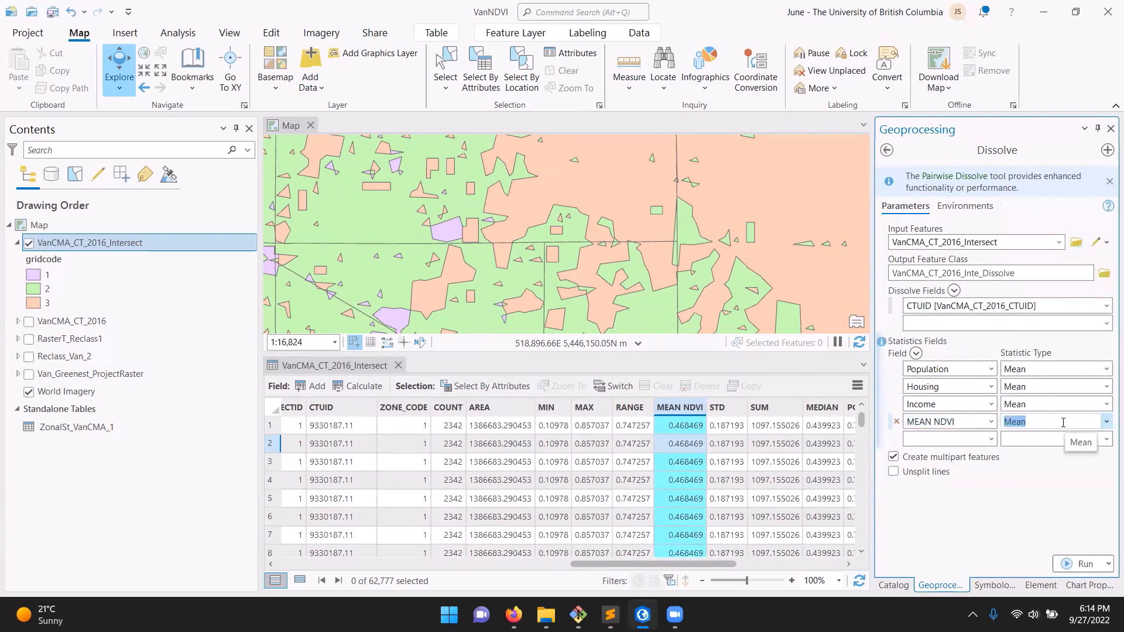
pyautogui.click(1106, 424)
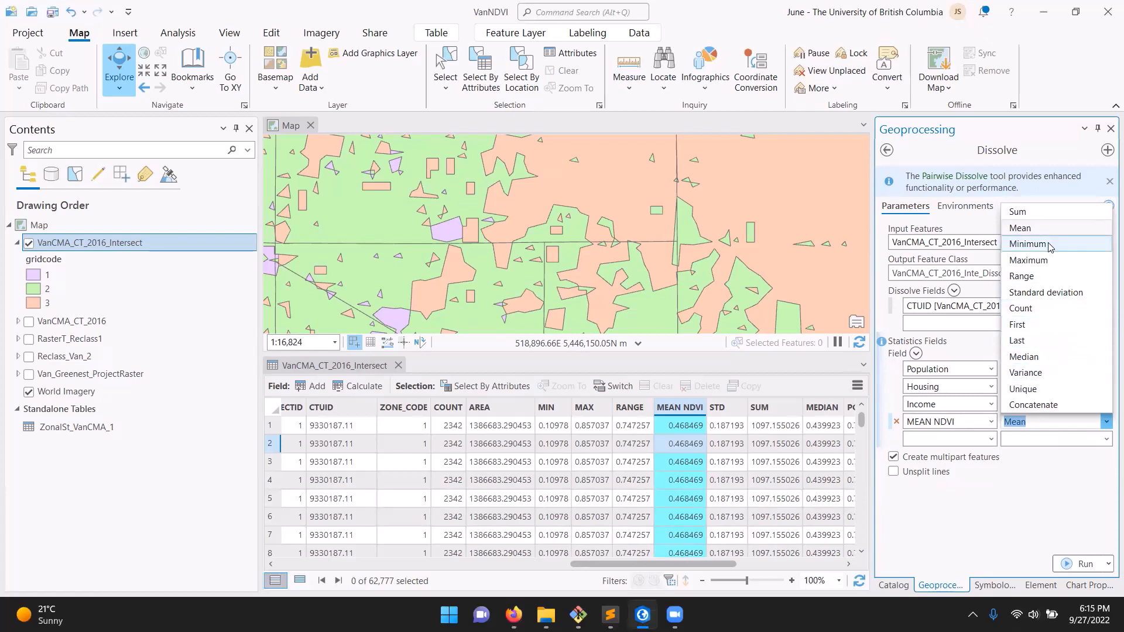
pyautogui.click(1030, 228)
pyautogui.click(1041, 472)
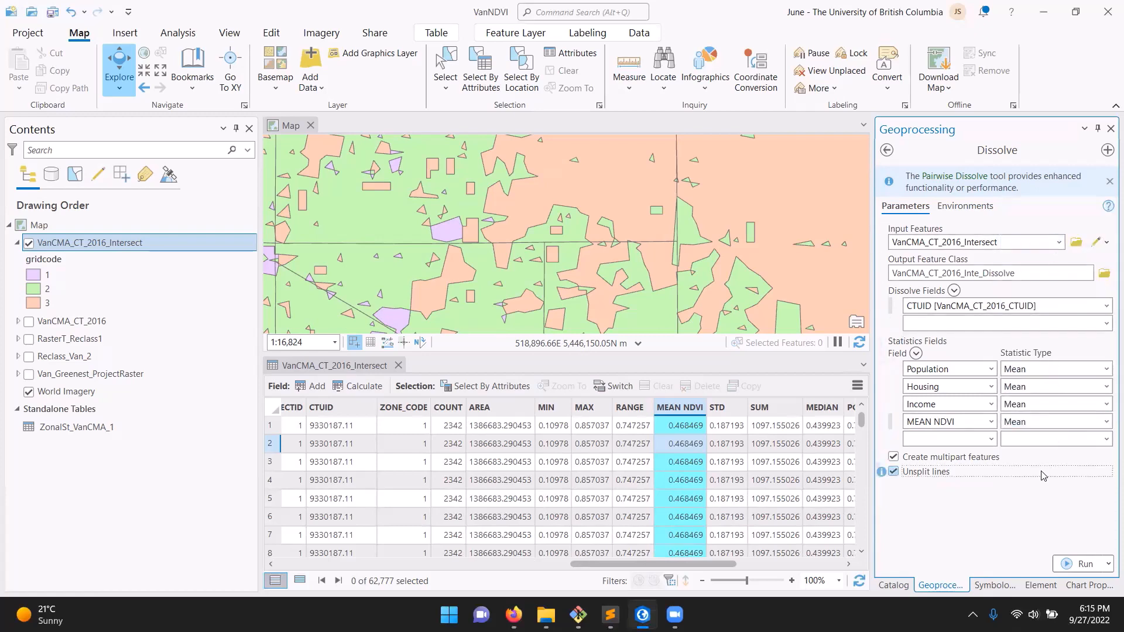
# Locate Green_Veg_Area in the attribute table and add it as a statistics field with the Sum statistic type
pyautogui.moveTo(726, 569); pyautogui.dragTo(792, 582)
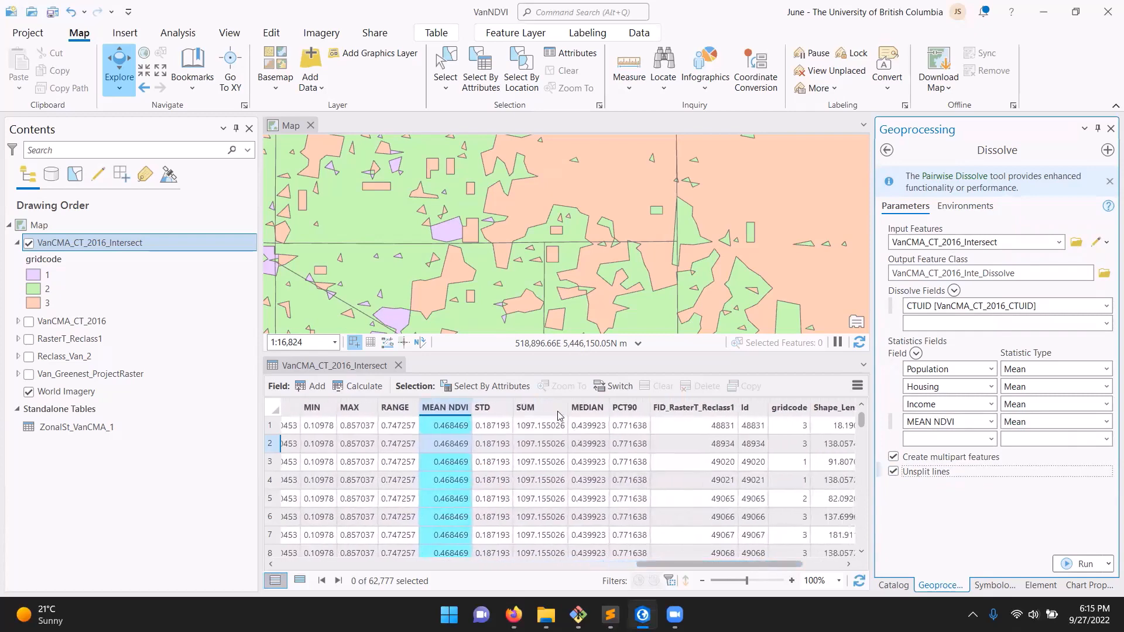
pyautogui.click(760, 563)
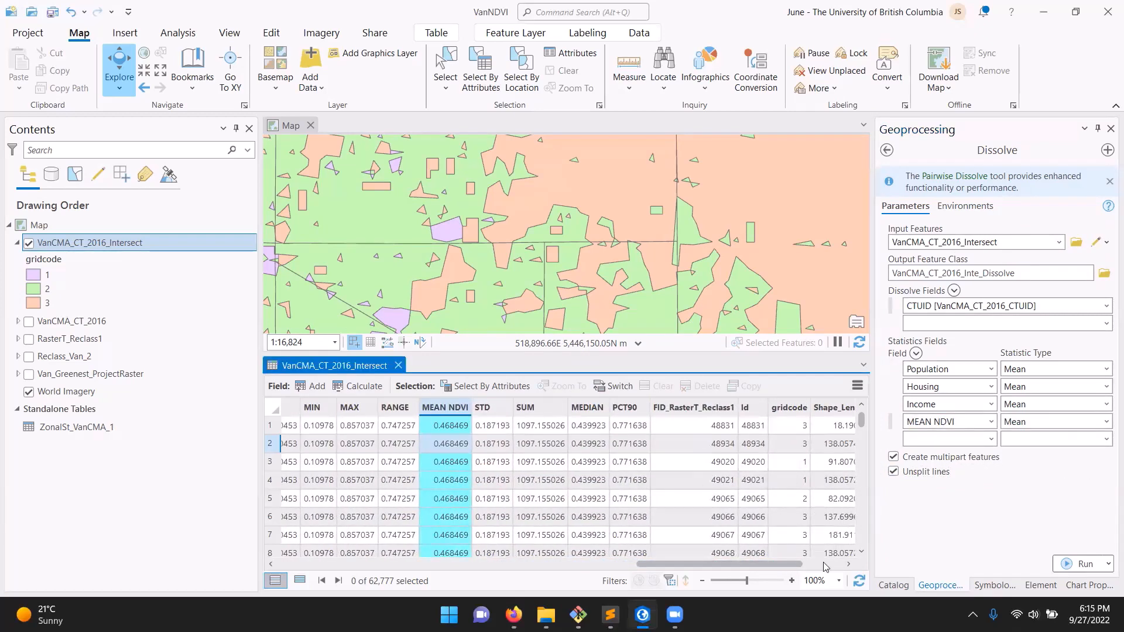
pyautogui.moveTo(823, 566); pyautogui.dragTo(866, 566)
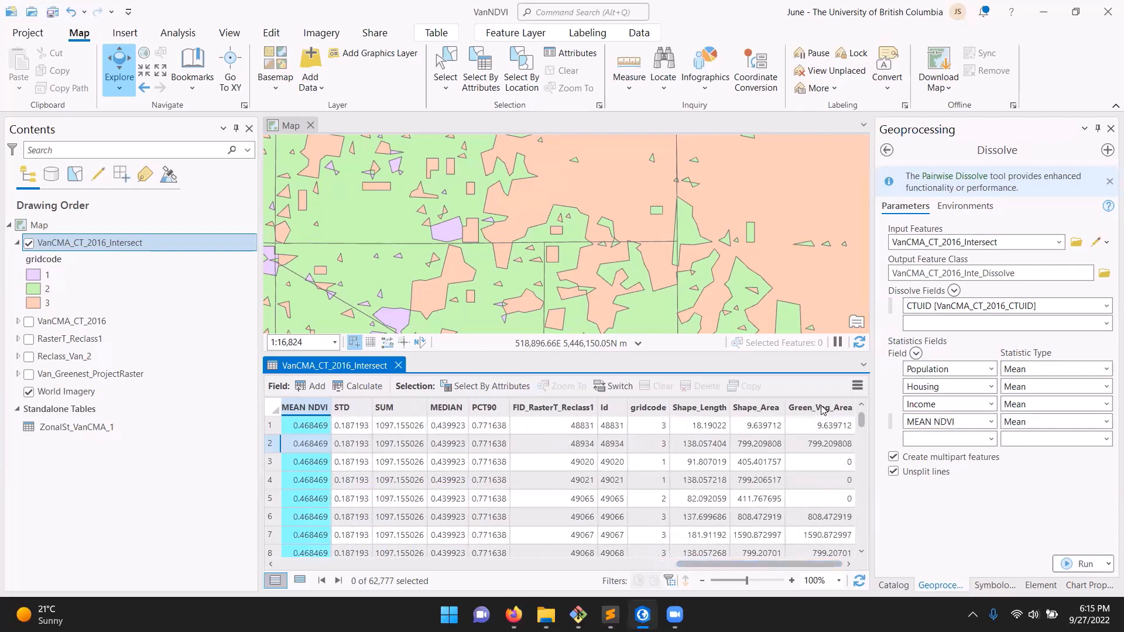
pyautogui.click(991, 439)
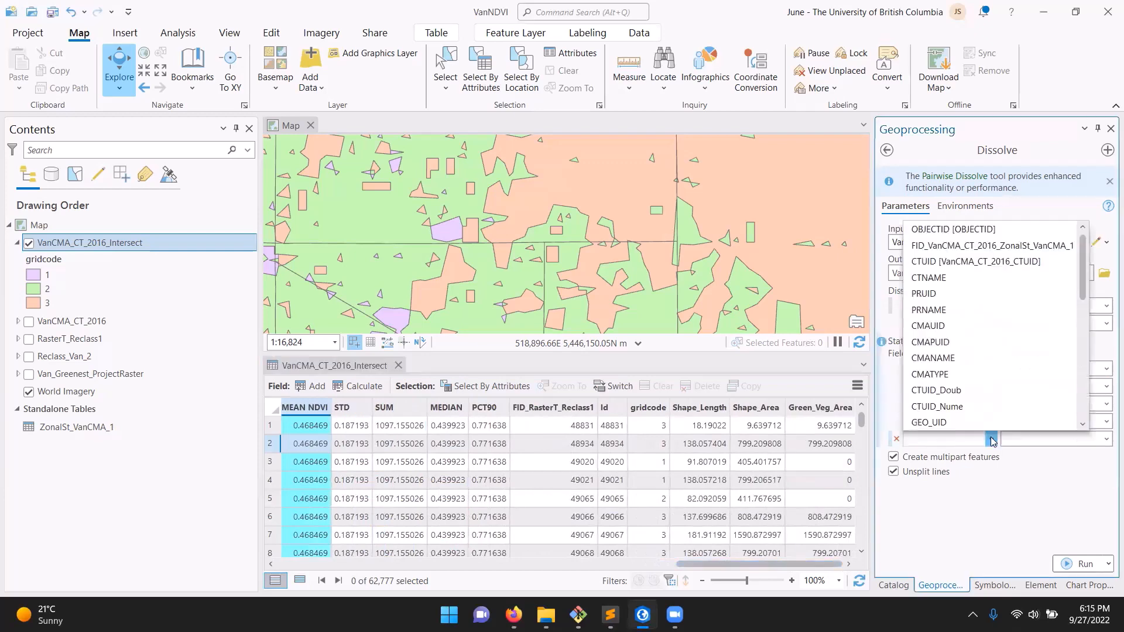
pyautogui.scroll(-5, 994, 404)
pyautogui.click(977, 423)
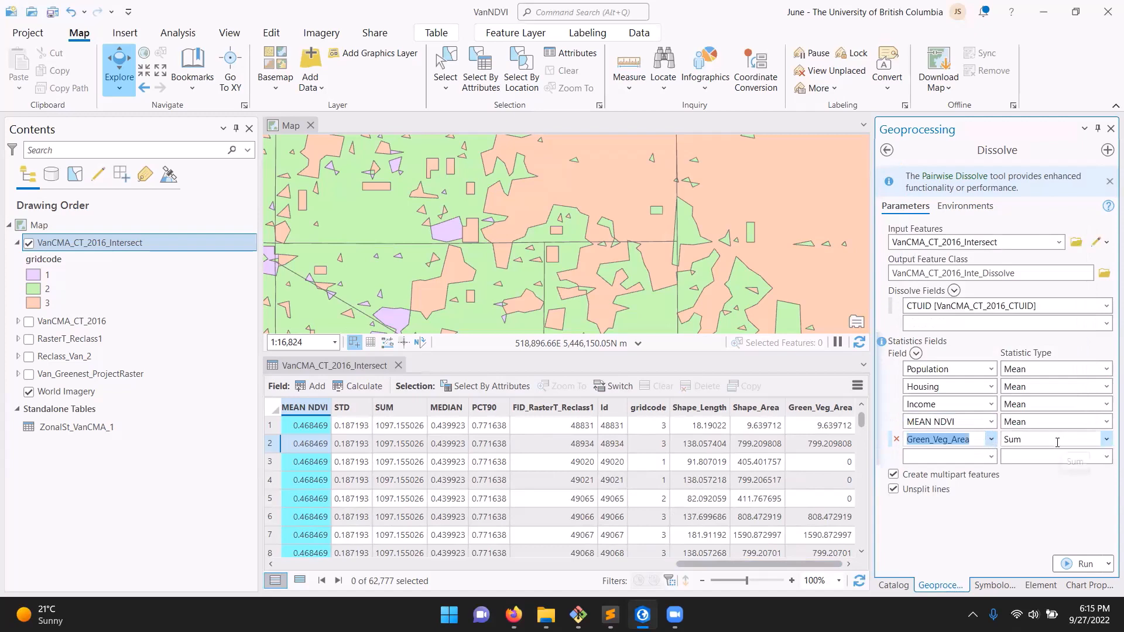
# Review the Green_Veg_Area values of table rows 6 and 7 and keep Sum as that field's statistic type
pyautogui.click(794, 575)
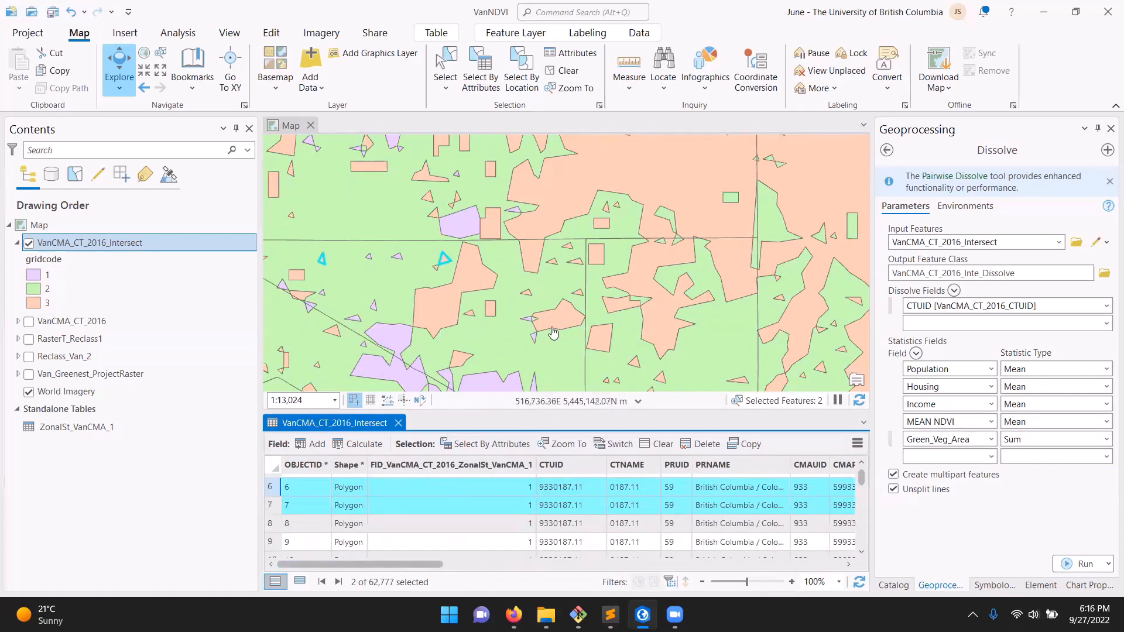
pyautogui.moveTo(425, 570); pyautogui.dragTo(826, 568)
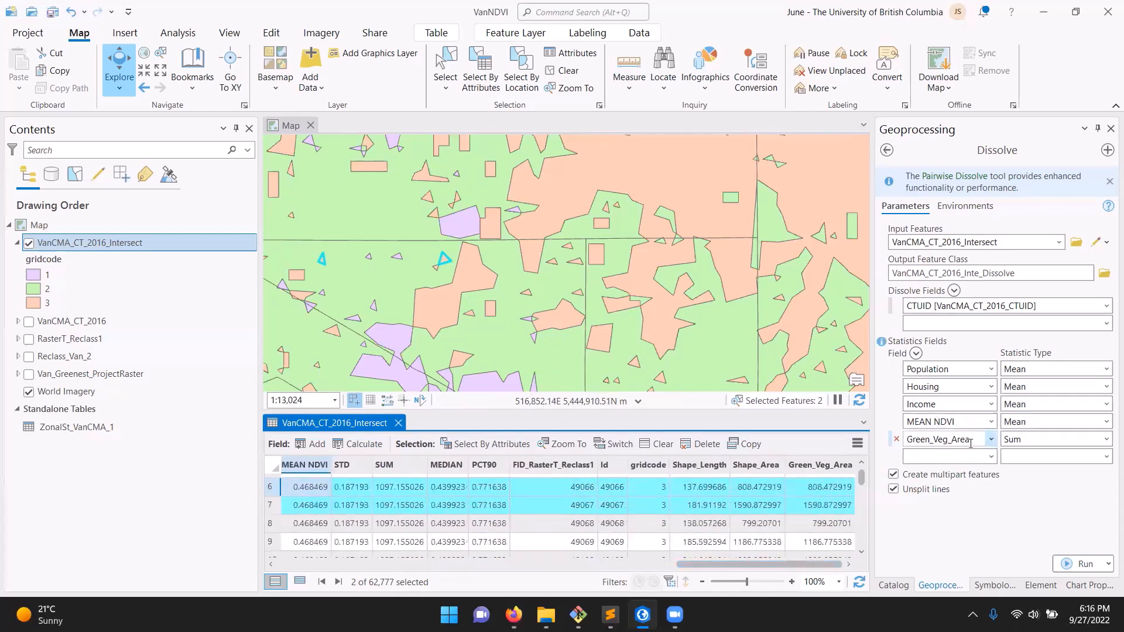
pyautogui.click(1104, 445)
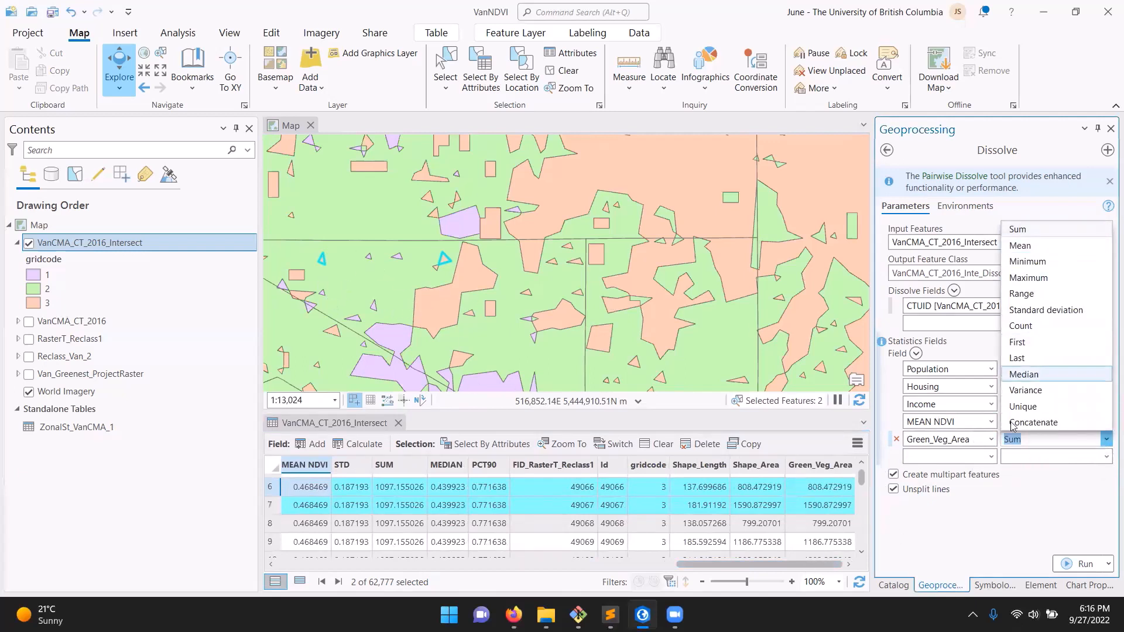
pyautogui.click(1029, 230)
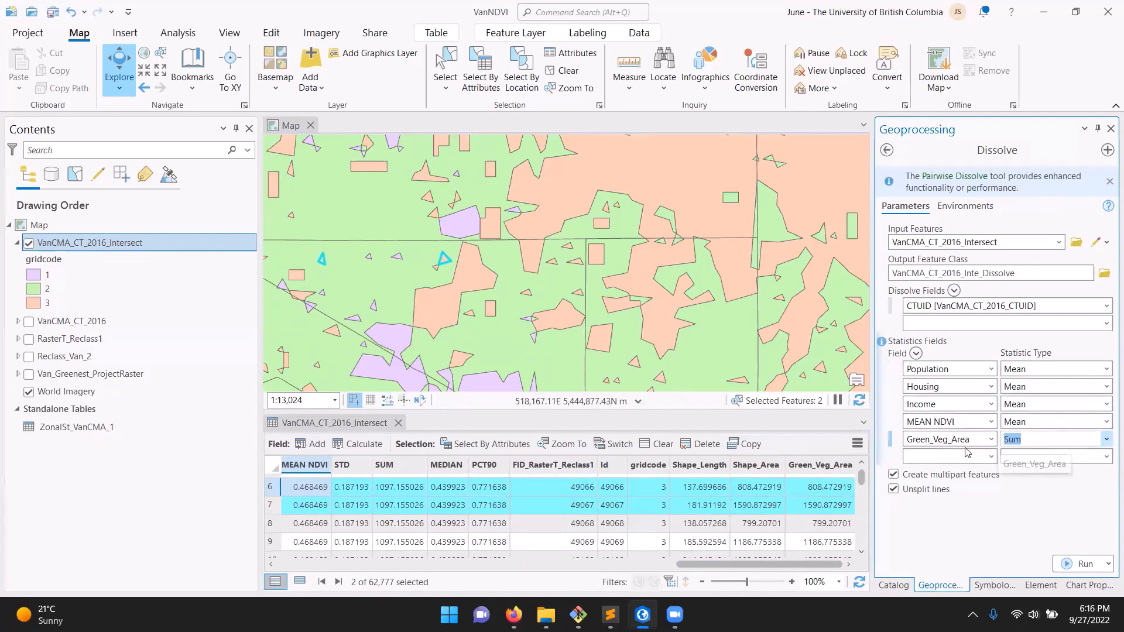
pyautogui.click(828, 563)
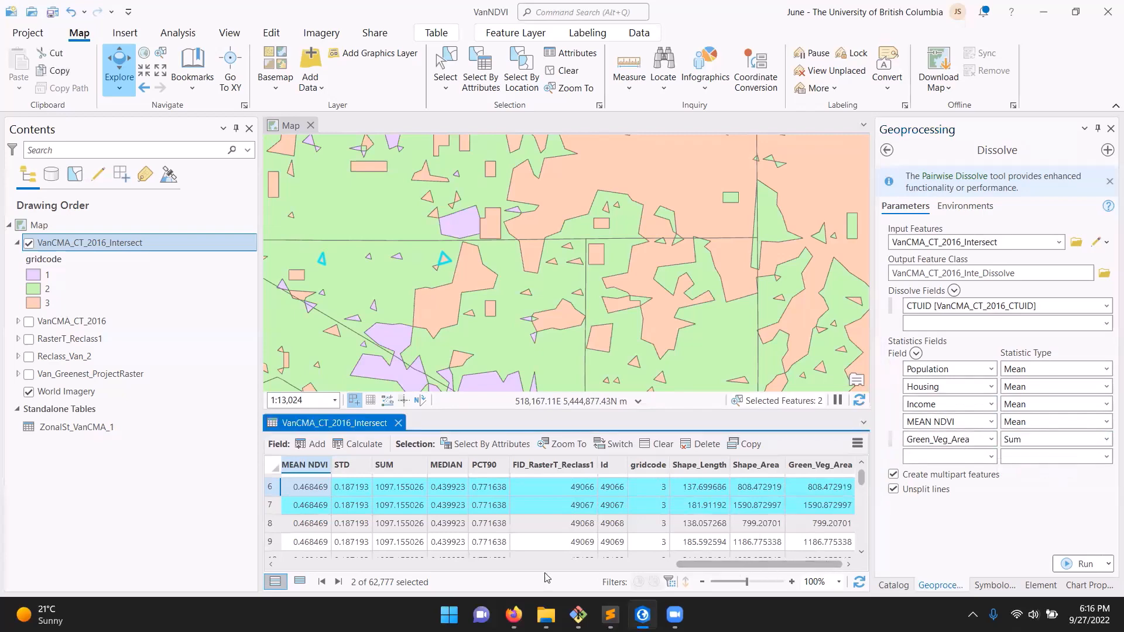
# Name the Dissolve output feature class VanCMA_CT_NDVI_Veg in VanNDVI.gdb
pyautogui.hscroll(-10, 724, 568)
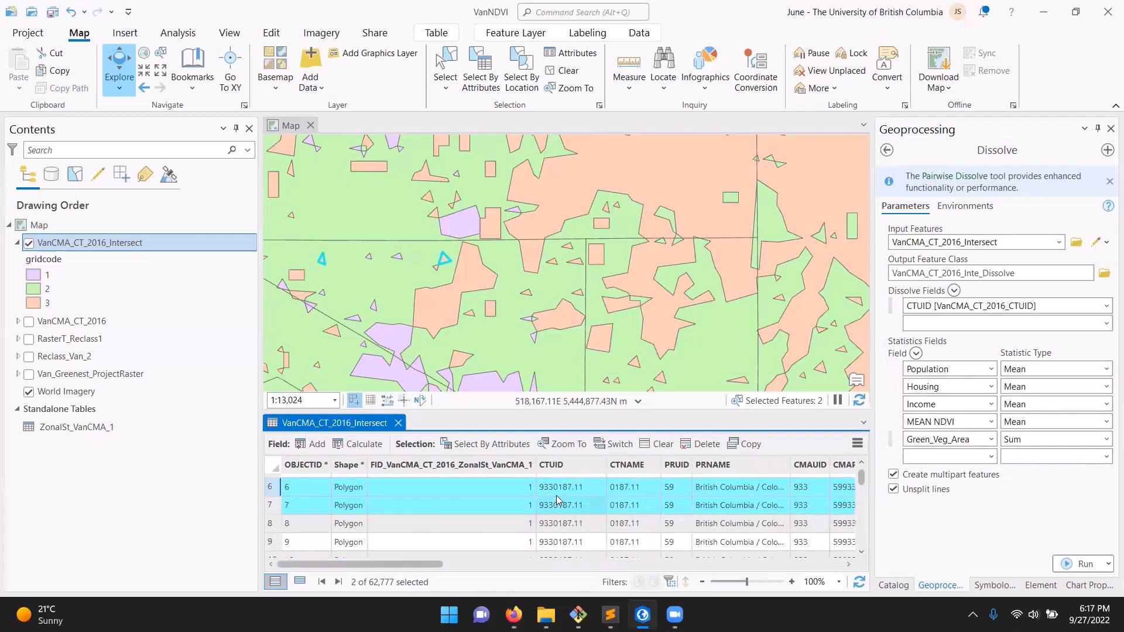
pyautogui.hscroll(10, 790, 562)
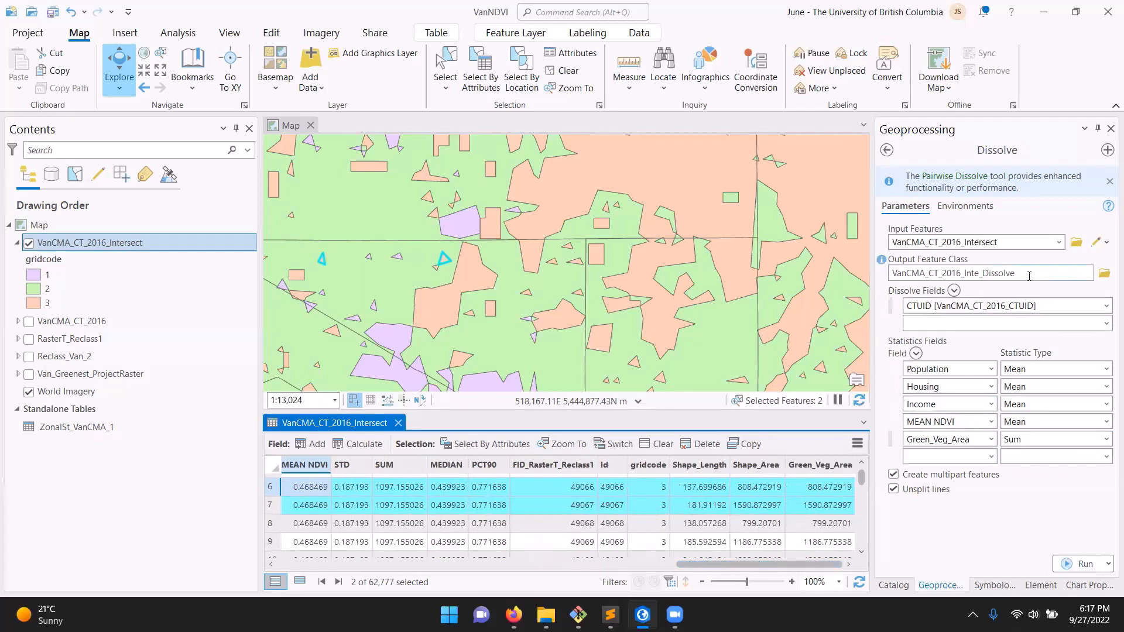
pyautogui.click(1050, 275)
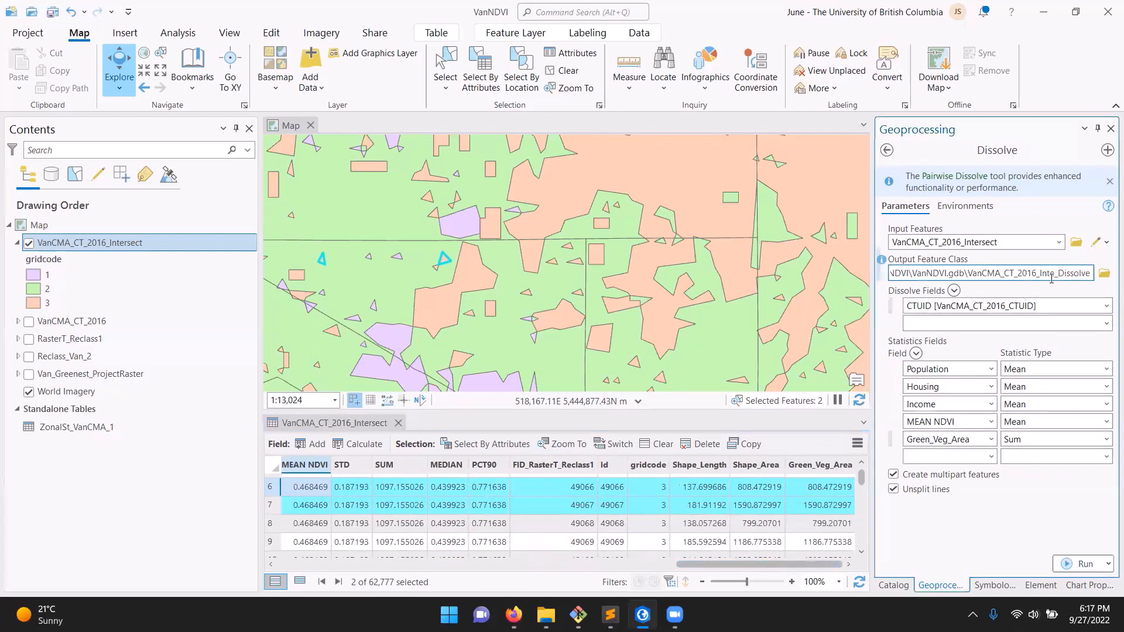
pyautogui.keyDown('shift'); pyautogui.click(1017, 273); pyautogui.keyUp('shift')
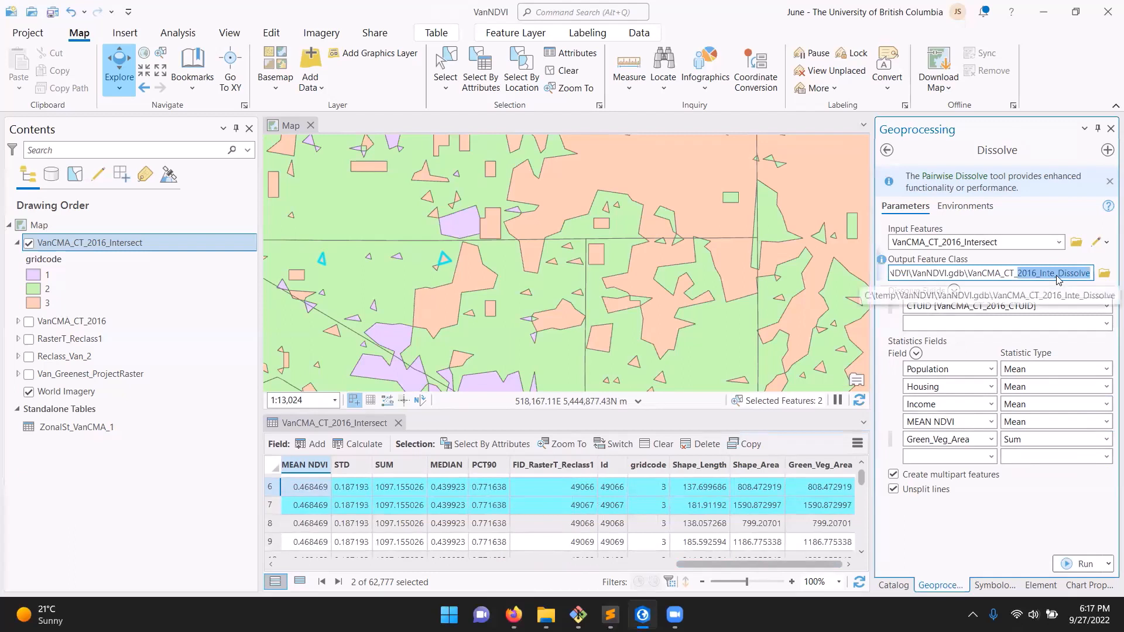
pyautogui.write('V')
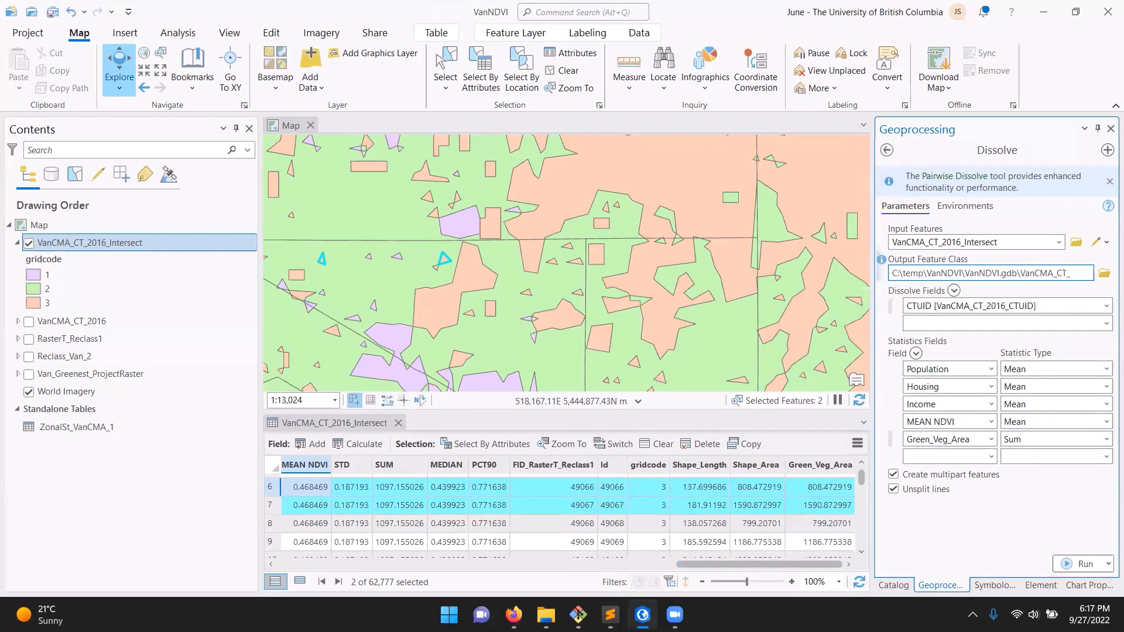
pyautogui.write('DVI')
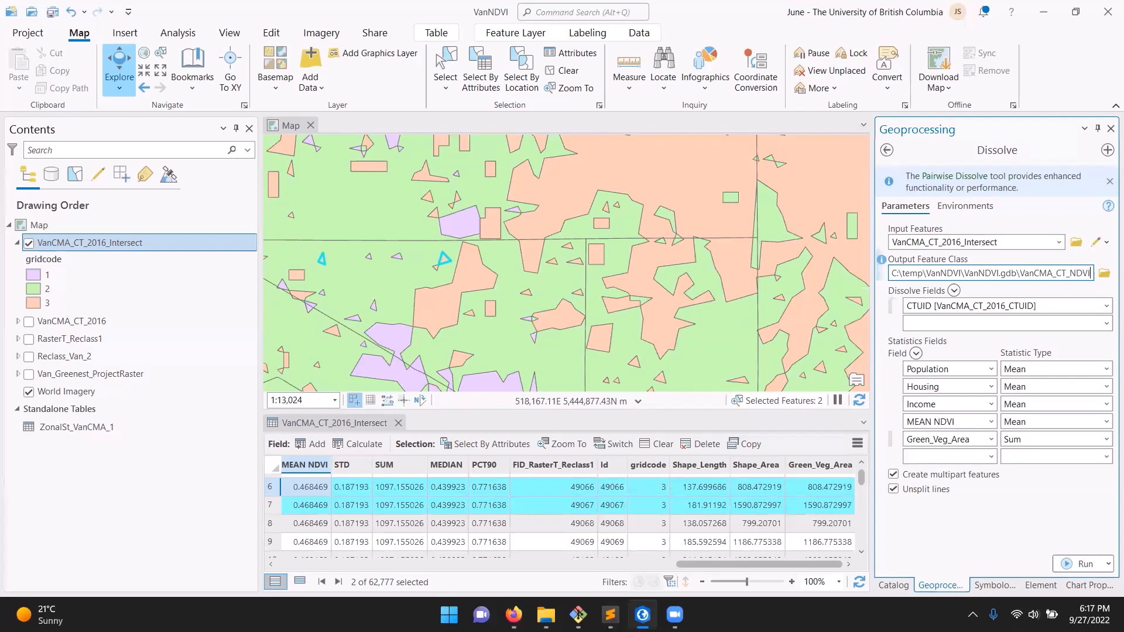
pyautogui.write('_')
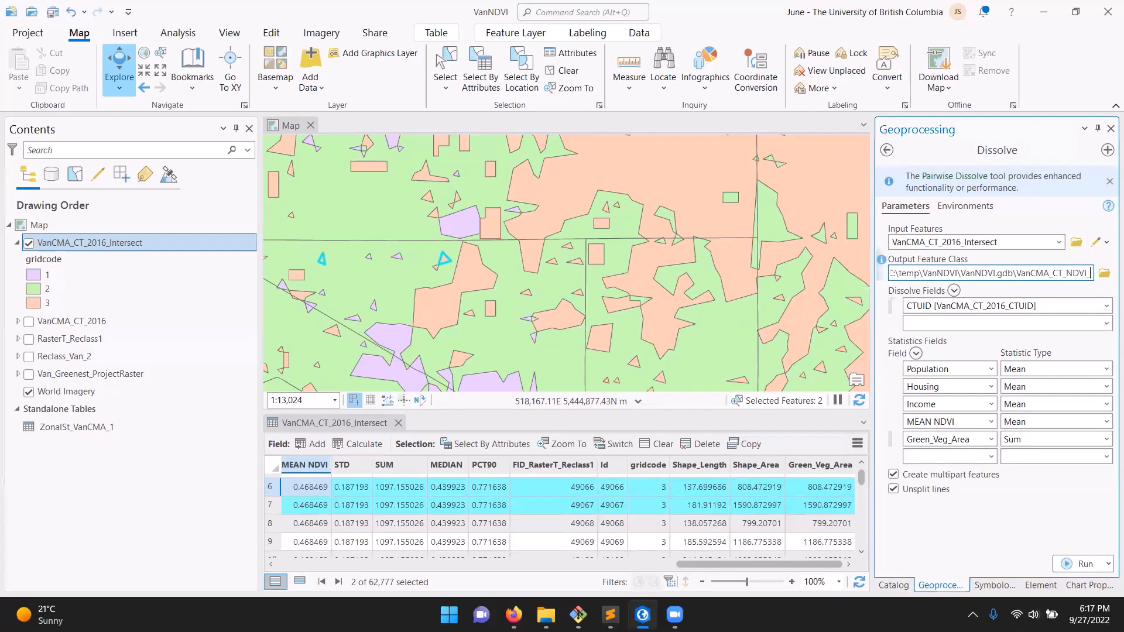
pyautogui.write('Vegetati')
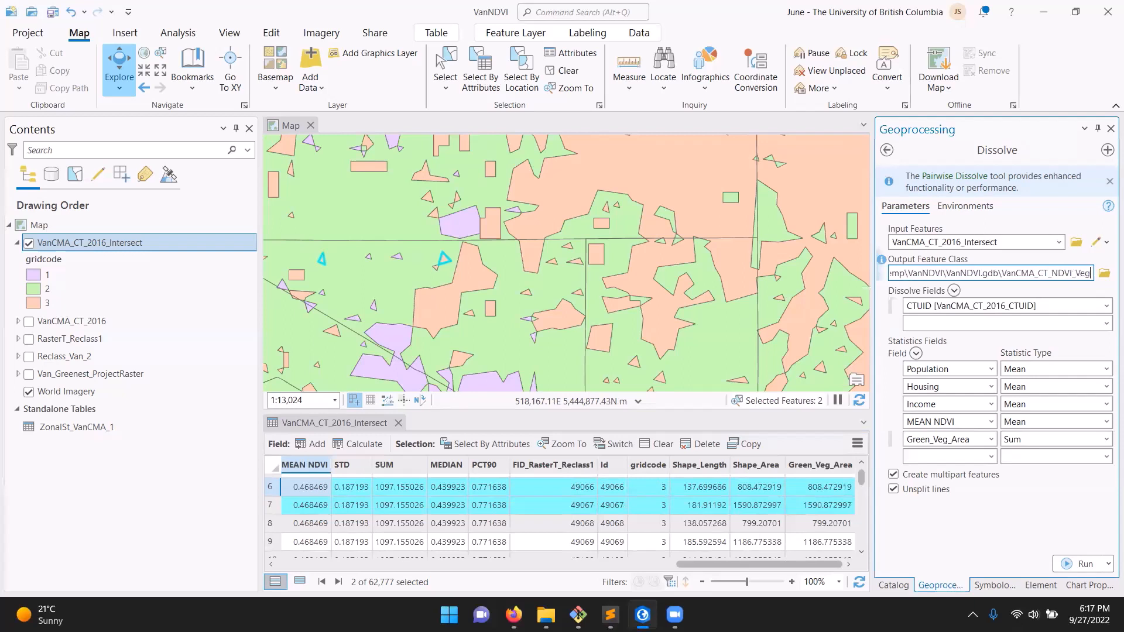
pyautogui.press('BackSpace')
pyautogui.press('BackSpace')
pyautogui.press('BackSpace')
pyautogui.press('BackSpace')
pyautogui.press('BackSpace')
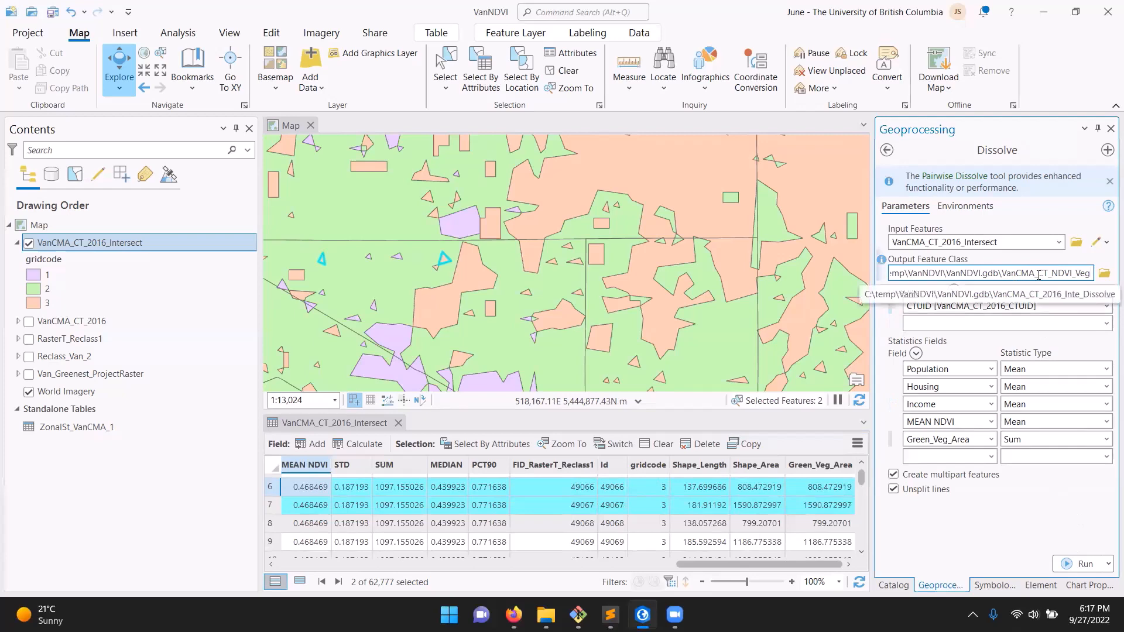
# Run Dissolve with the two features still selected and inspect the resulting polygons on the map
pyautogui.click(1080, 564)
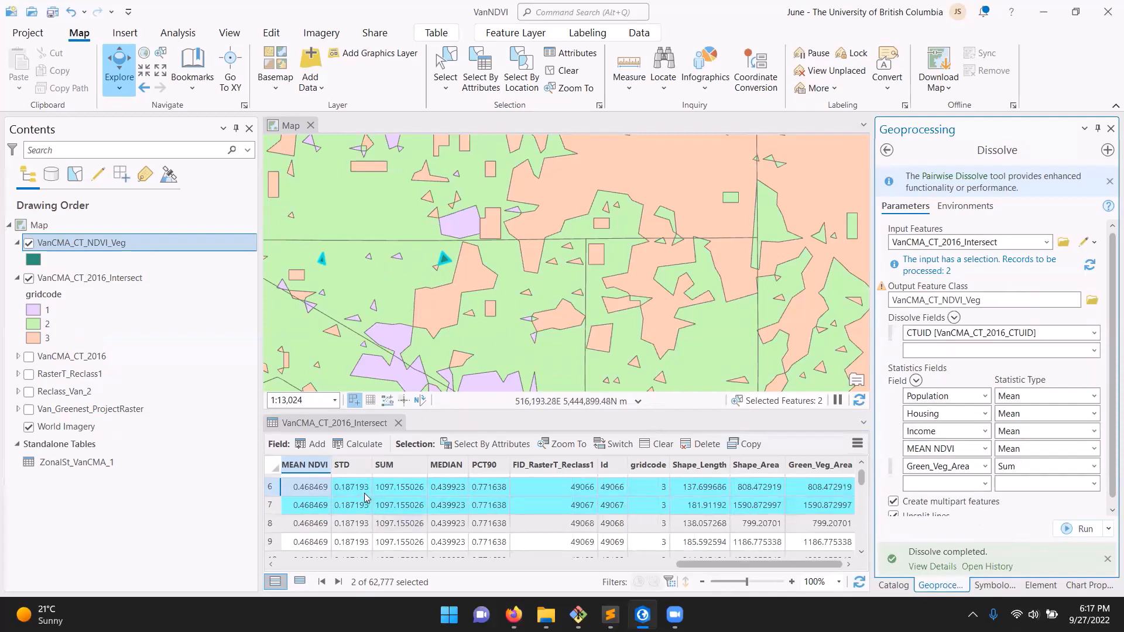
pyautogui.scroll(3, 436, 275)
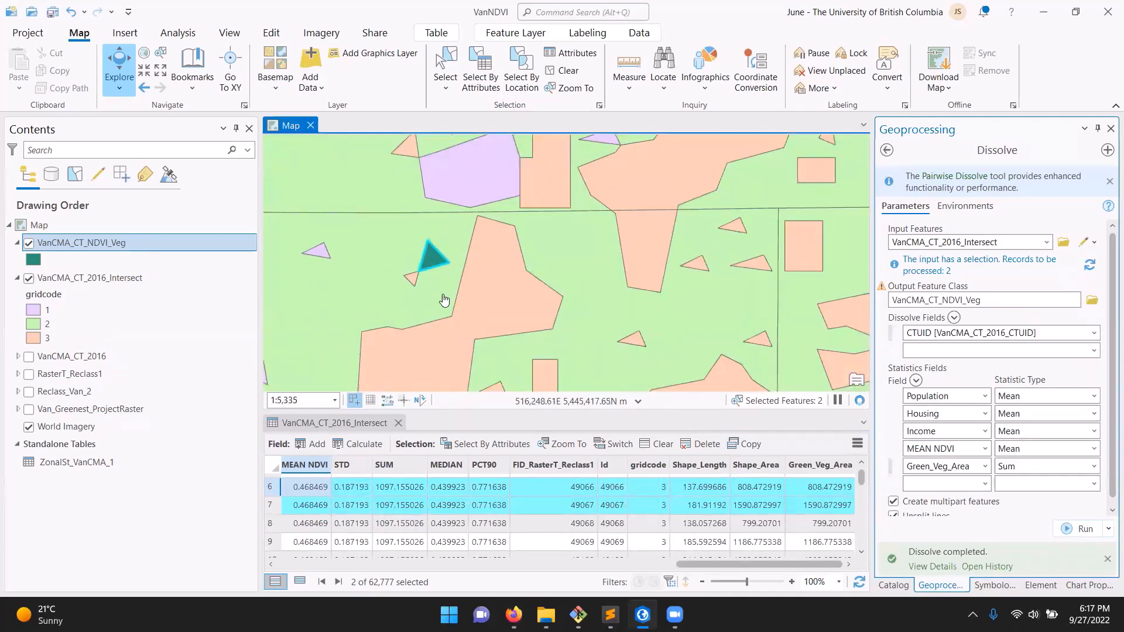
pyautogui.moveTo(440, 304); pyautogui.dragTo(618, 296)
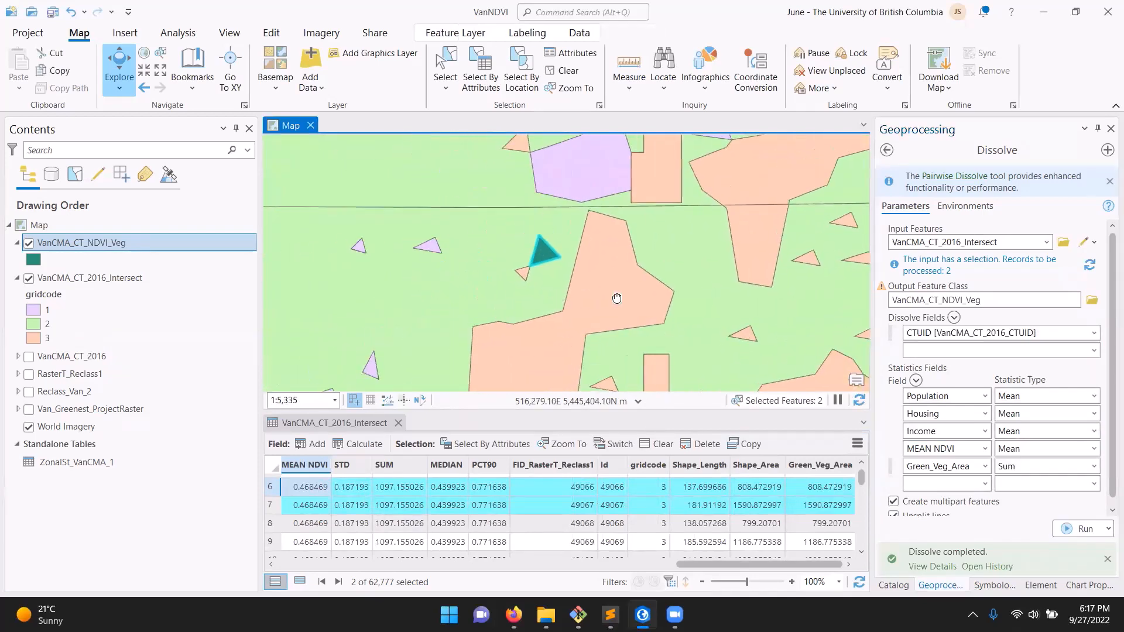
# Clear the feature selection and rerun Dissolve on all features of VanCMA_CT_2016_Intersect
pyautogui.click(566, 72)
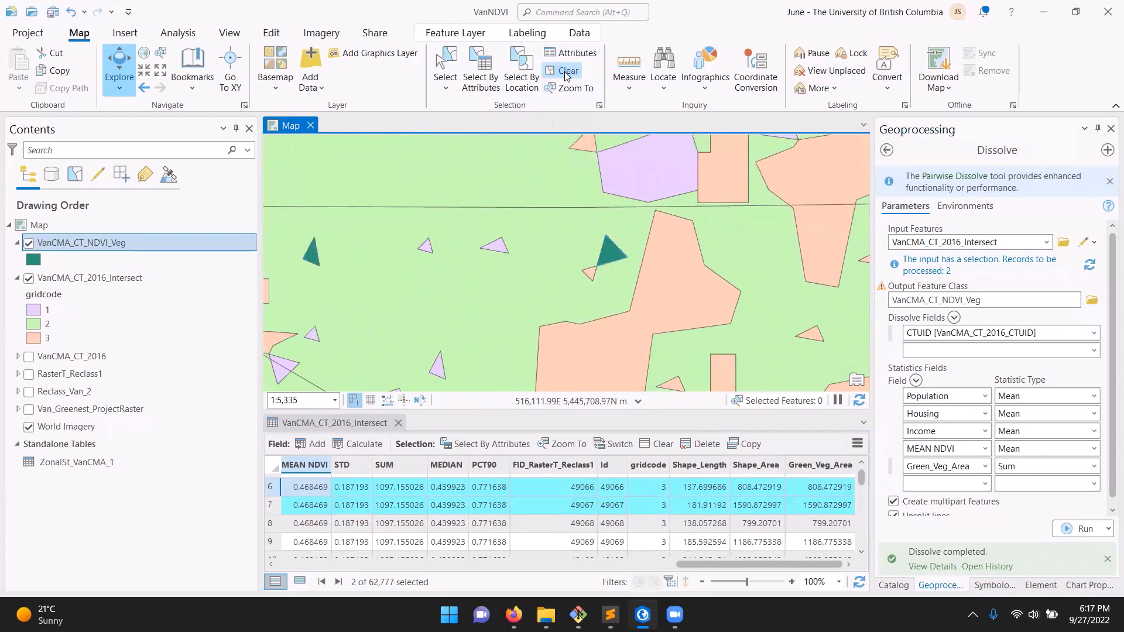
pyautogui.click(1080, 563)
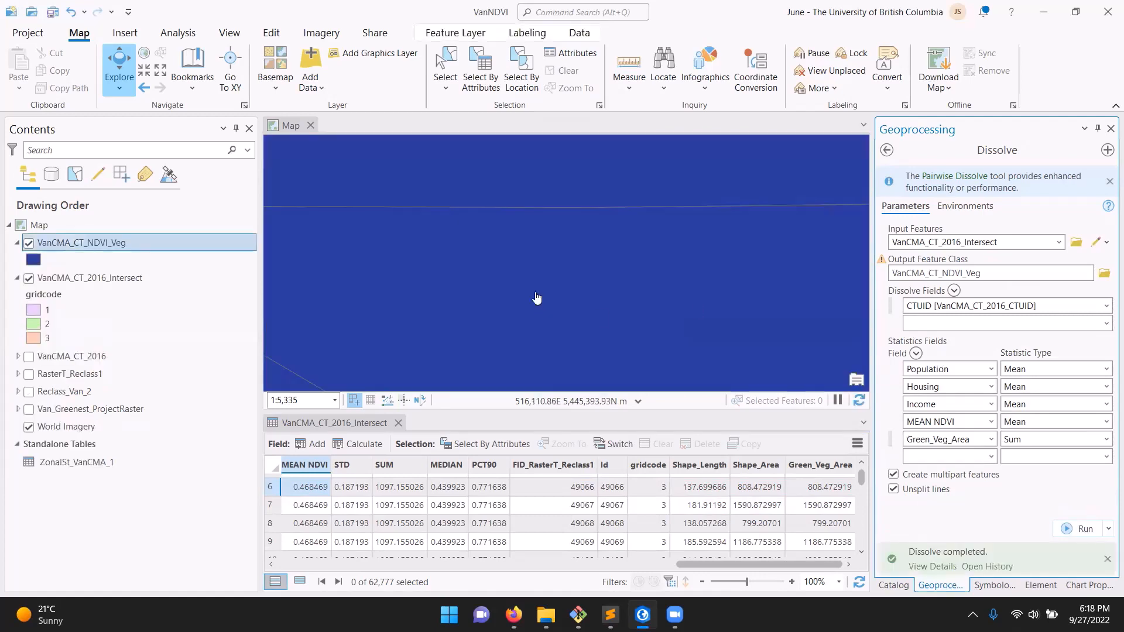
pyautogui.scroll(-5, 536, 298)
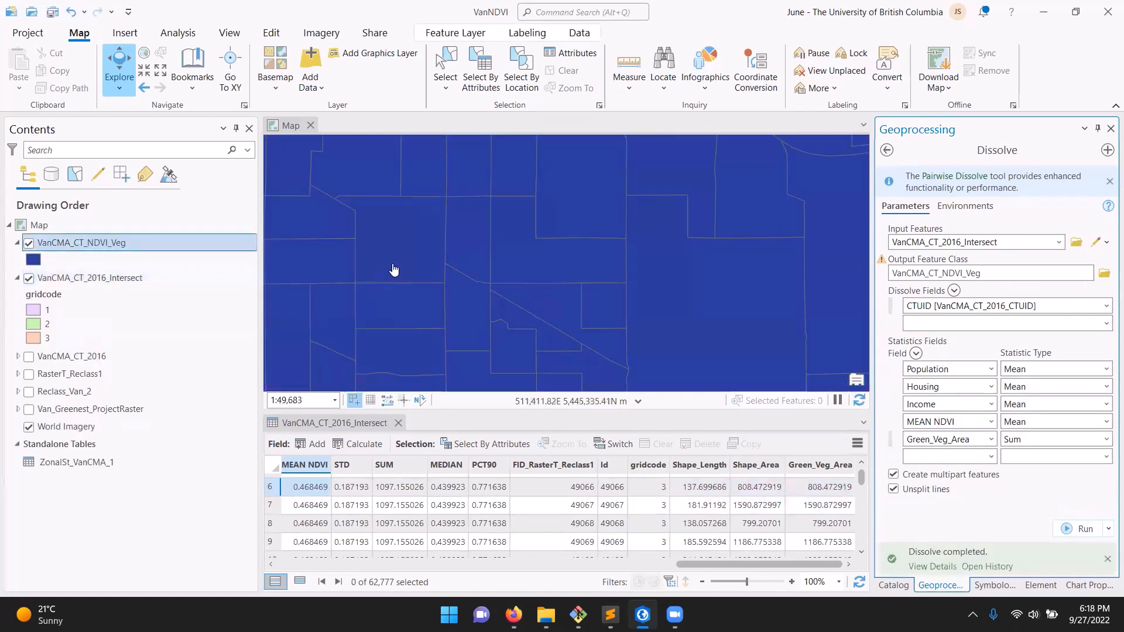
pyautogui.scroll(-1, 414, 276)
pyautogui.scroll(-3, 450, 294)
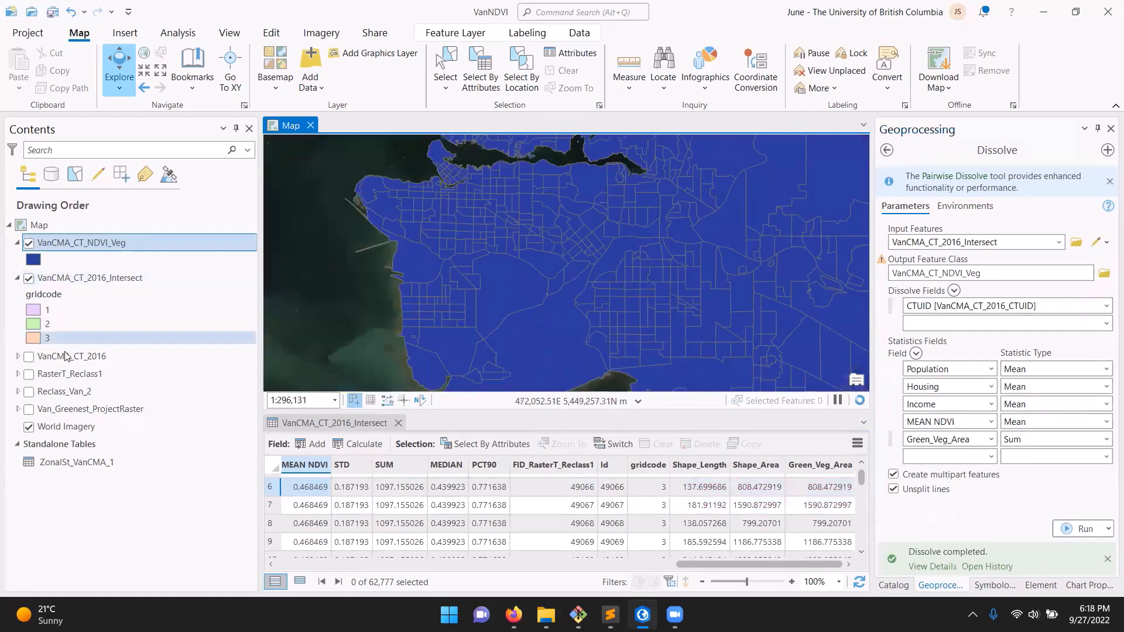
# Compare VanCMA_CT_NDVI_Veg with the original tracts and VanCMA_CT_2016_Intersect by toggling their visibility, leaving the intersect layer hidden
pyautogui.click(29, 356)
pyautogui.click(29, 277)
pyautogui.click(30, 243)
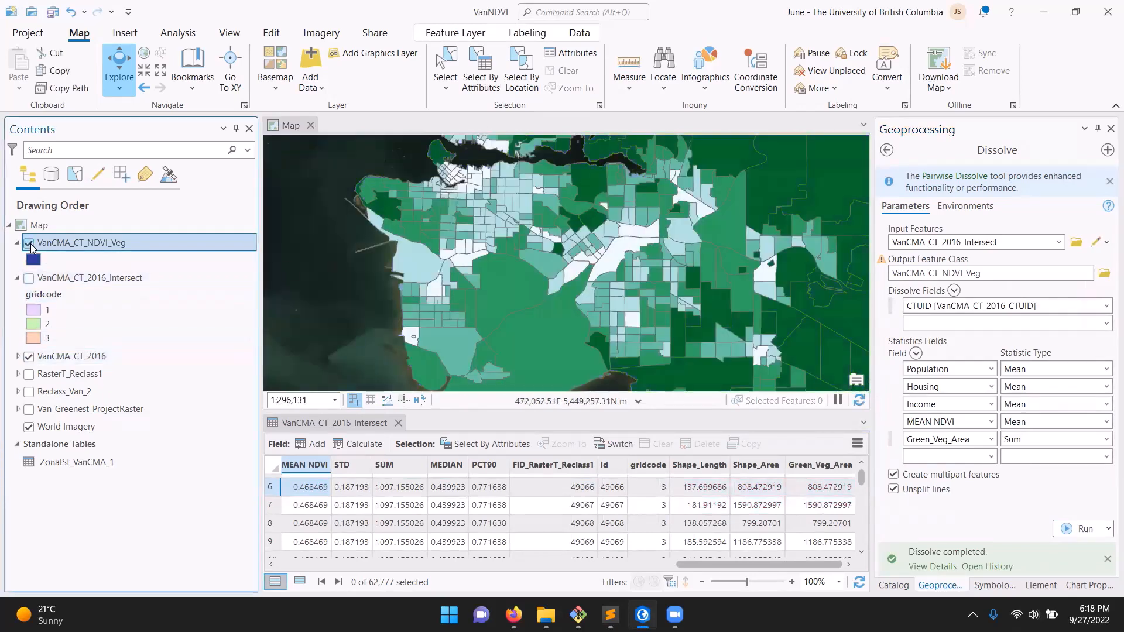
pyautogui.click(28, 278)
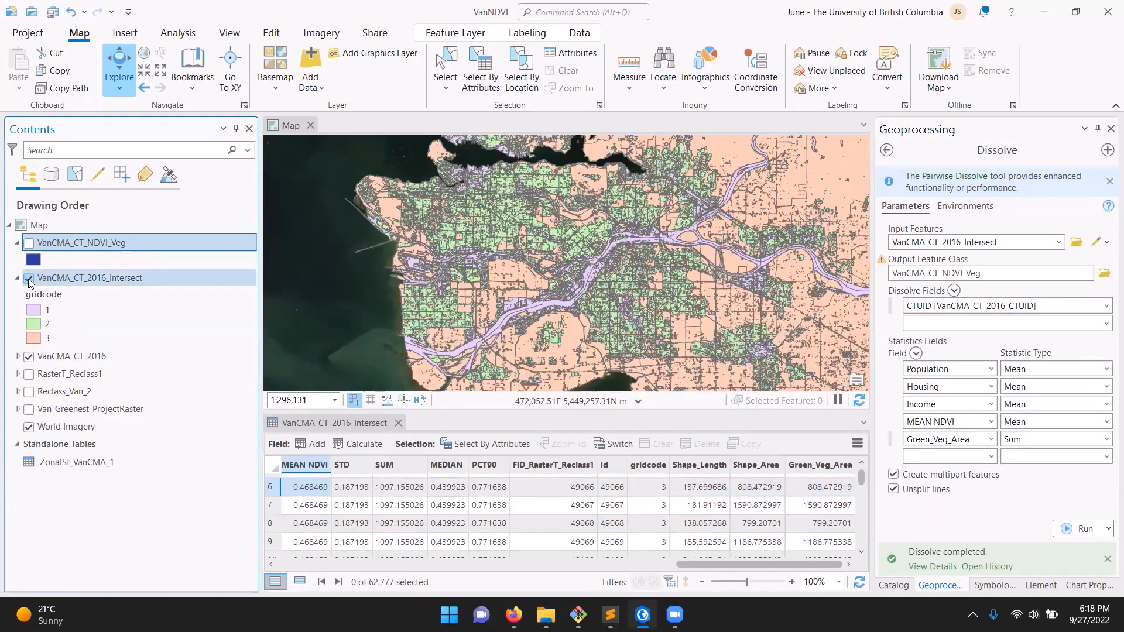
pyautogui.click(28, 279)
pyautogui.click(29, 243)
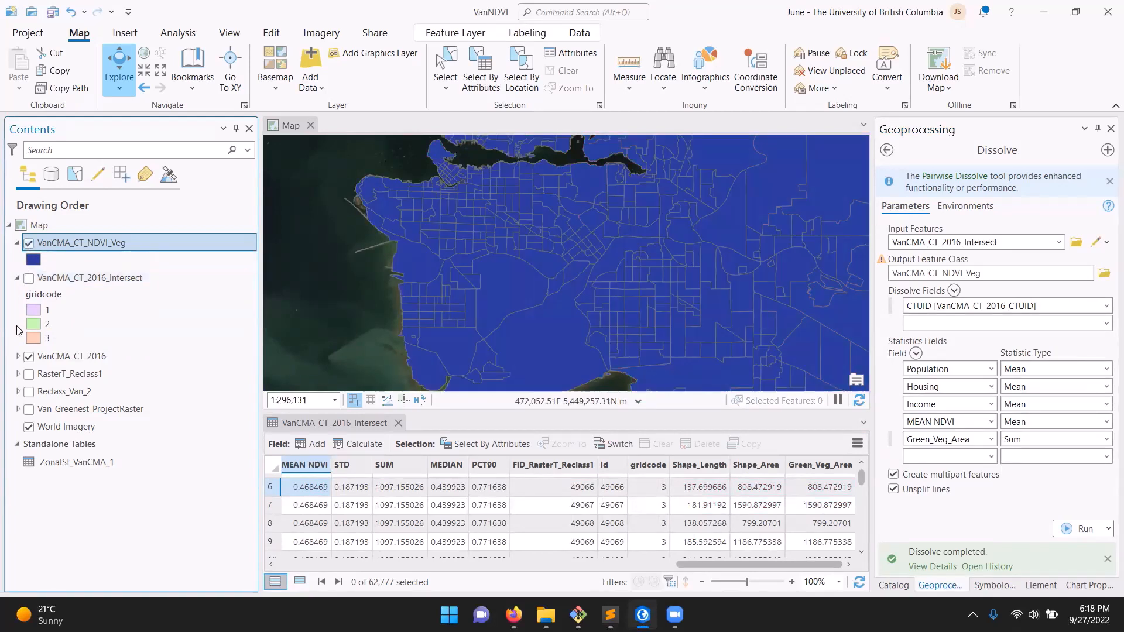
# Open the attribute table of VanCMA_CT_NDVI_Veg and look over all its columns
pyautogui.rightClick(75, 245)
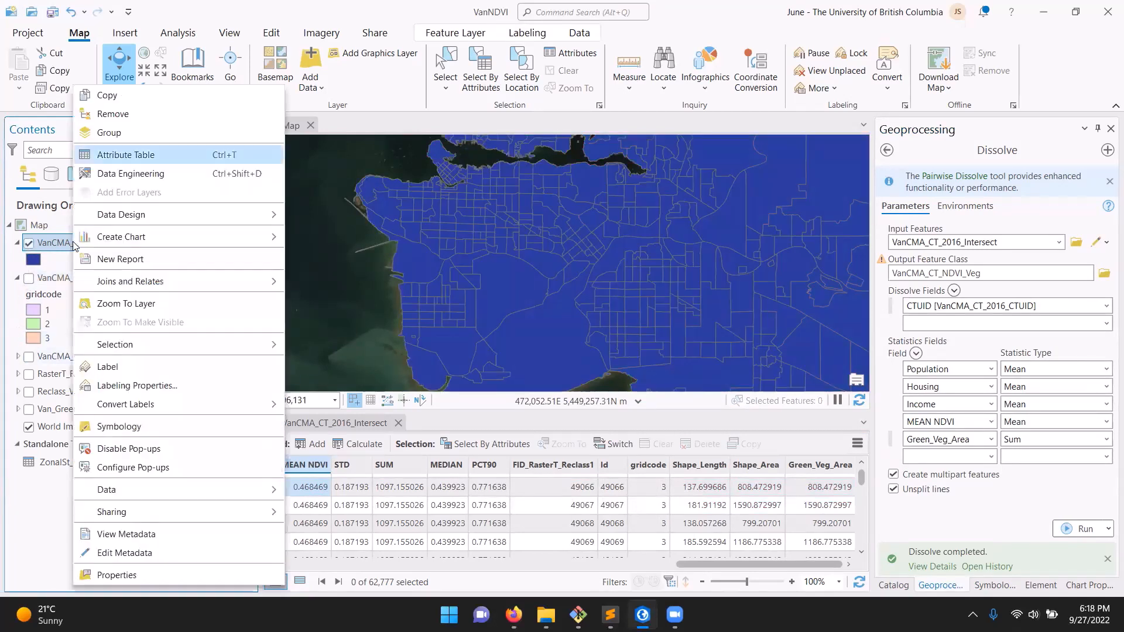
pyautogui.click(132, 156)
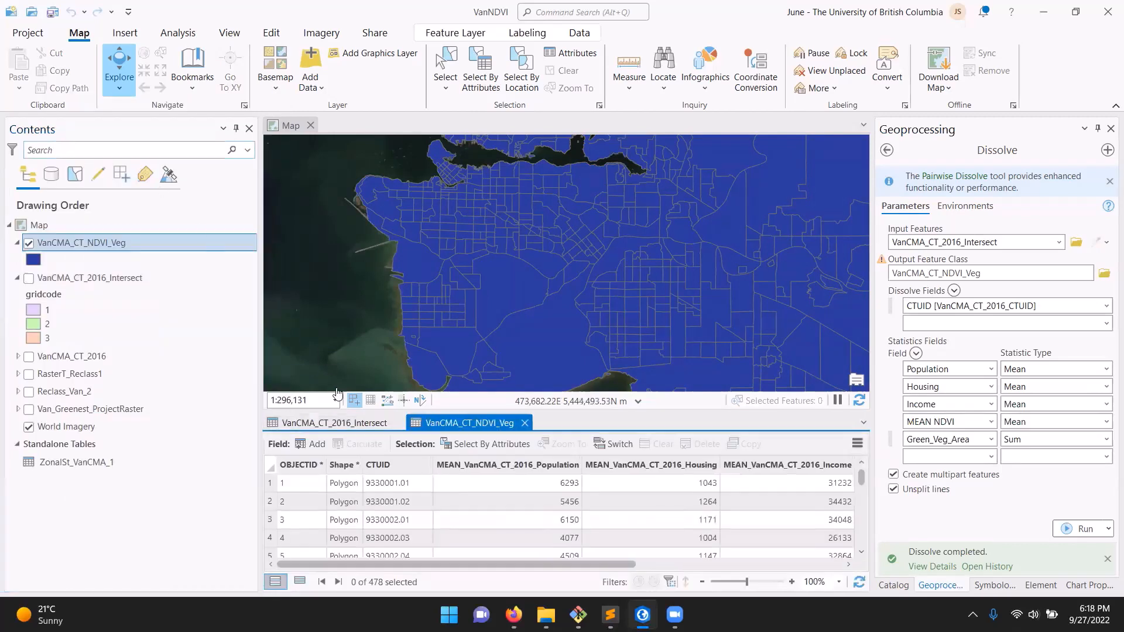
pyautogui.moveTo(505, 564); pyautogui.dragTo(799, 565)
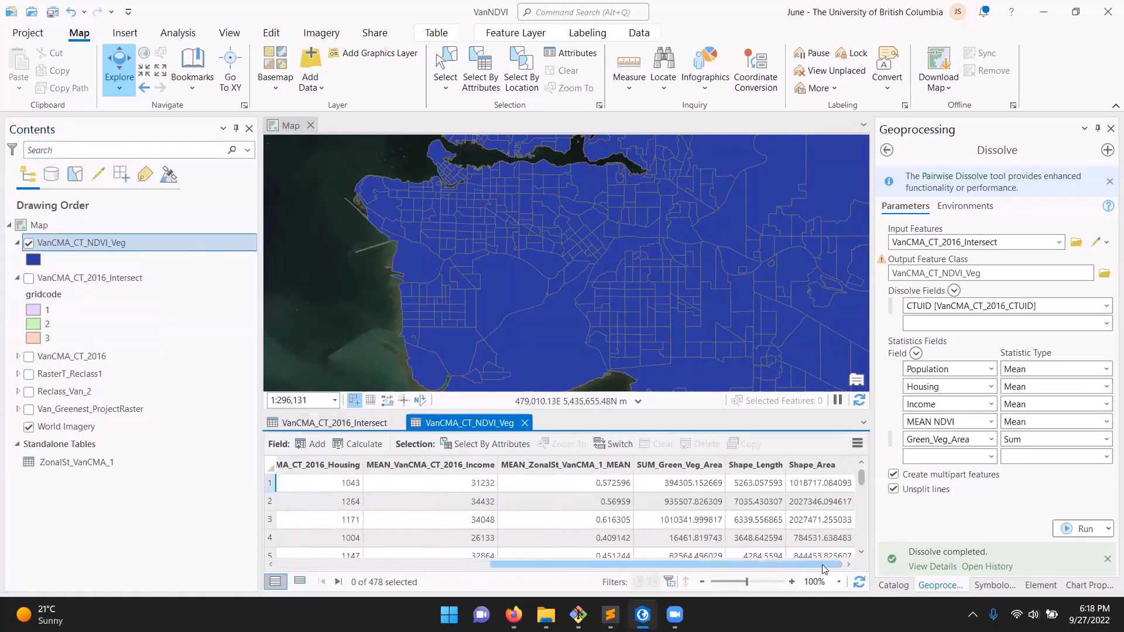
pyautogui.moveTo(692, 564); pyautogui.dragTo(510, 564)
# Examine the mean population, housing, income and NDVI columns of the dissolved table by highlighting each in turn
pyautogui.click(442, 465)
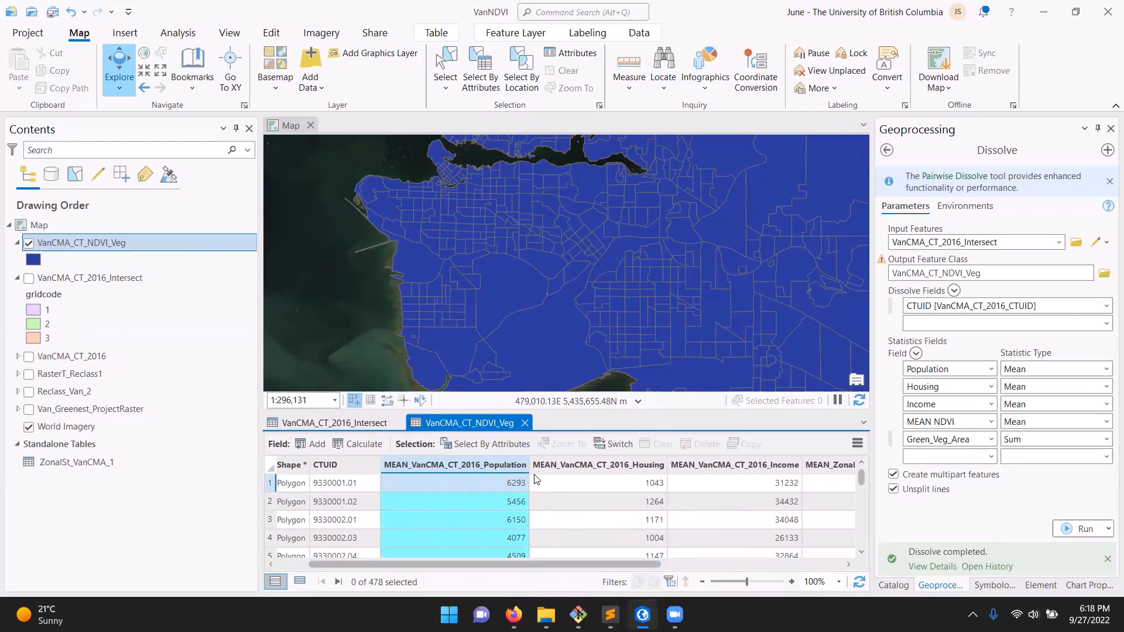
pyautogui.moveTo(440, 562); pyautogui.dragTo(658, 566)
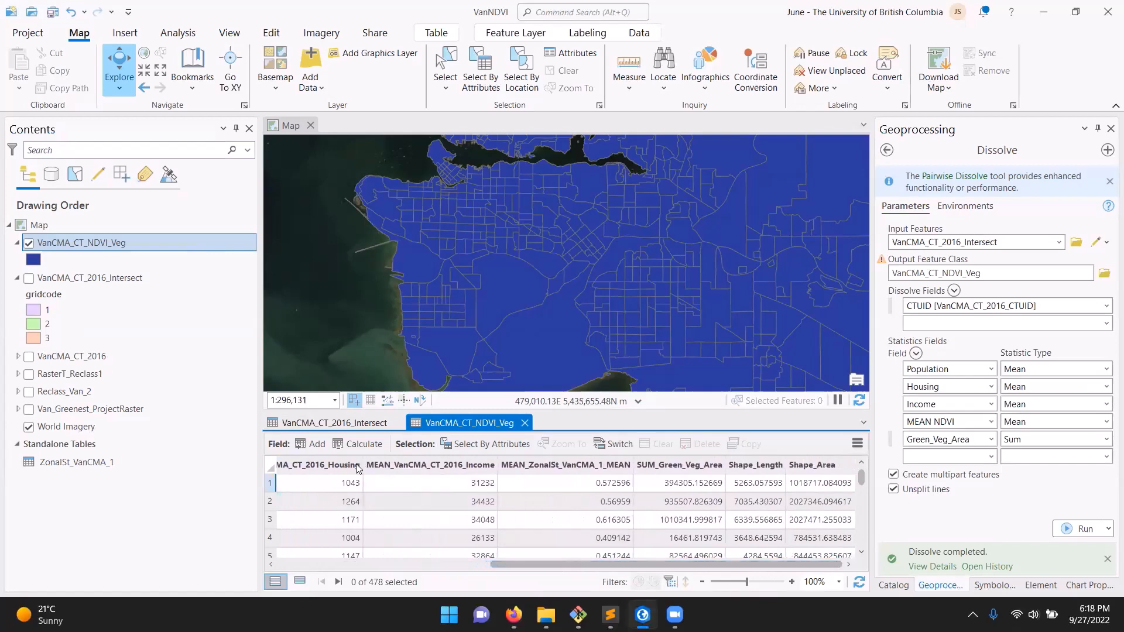
pyautogui.click(328, 465)
pyautogui.moveTo(641, 564); pyautogui.dragTo(509, 567)
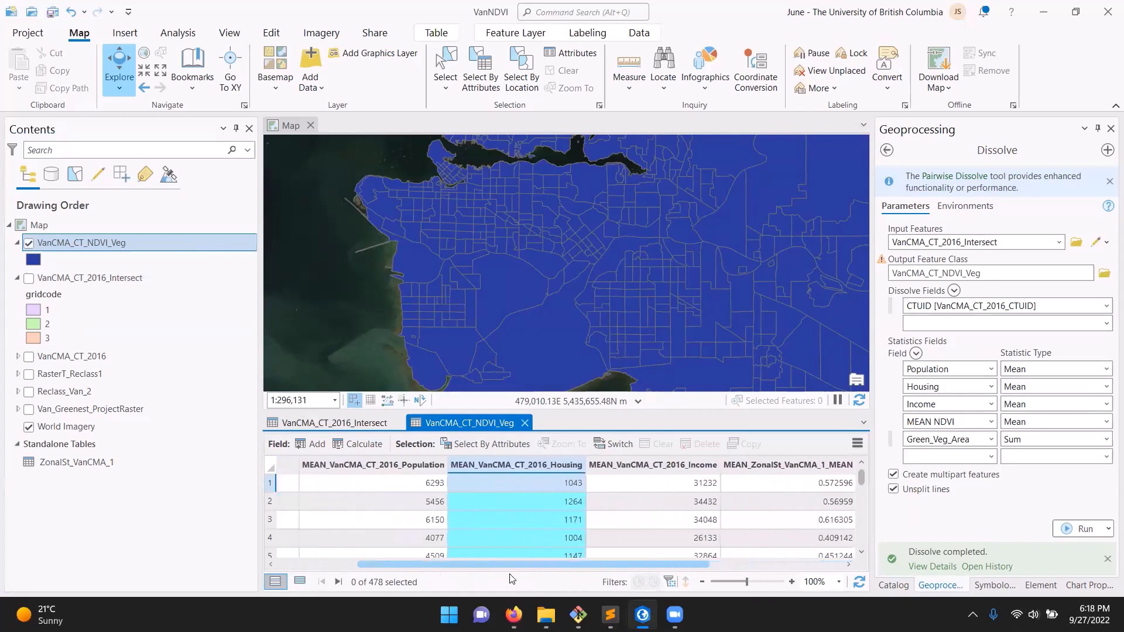
pyautogui.click(413, 467)
pyautogui.click(532, 467)
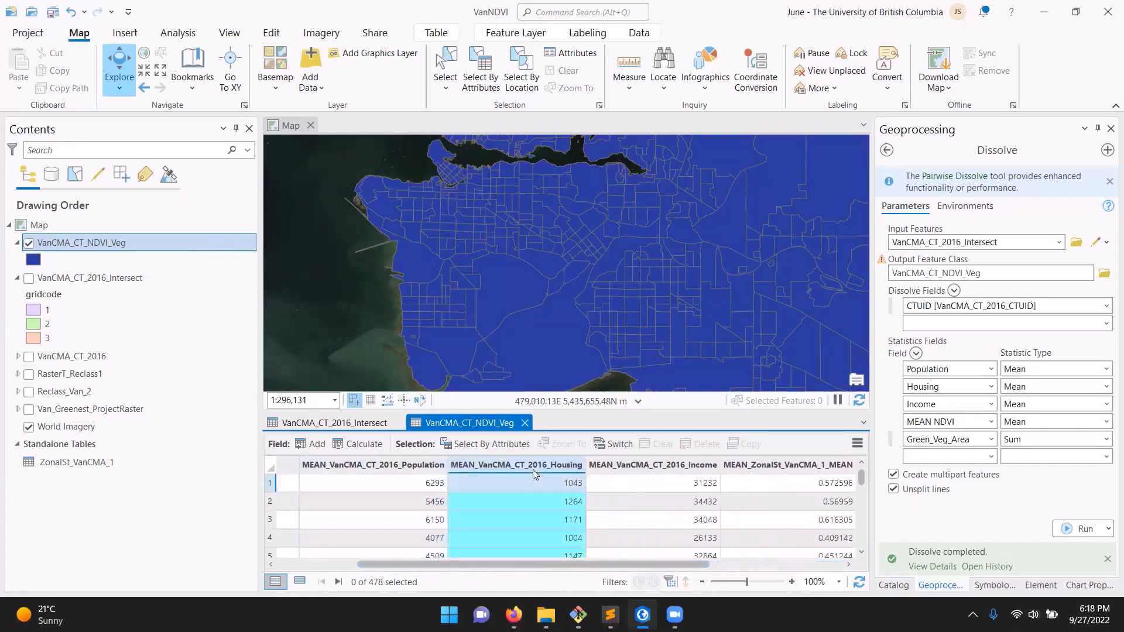
pyautogui.click(673, 467)
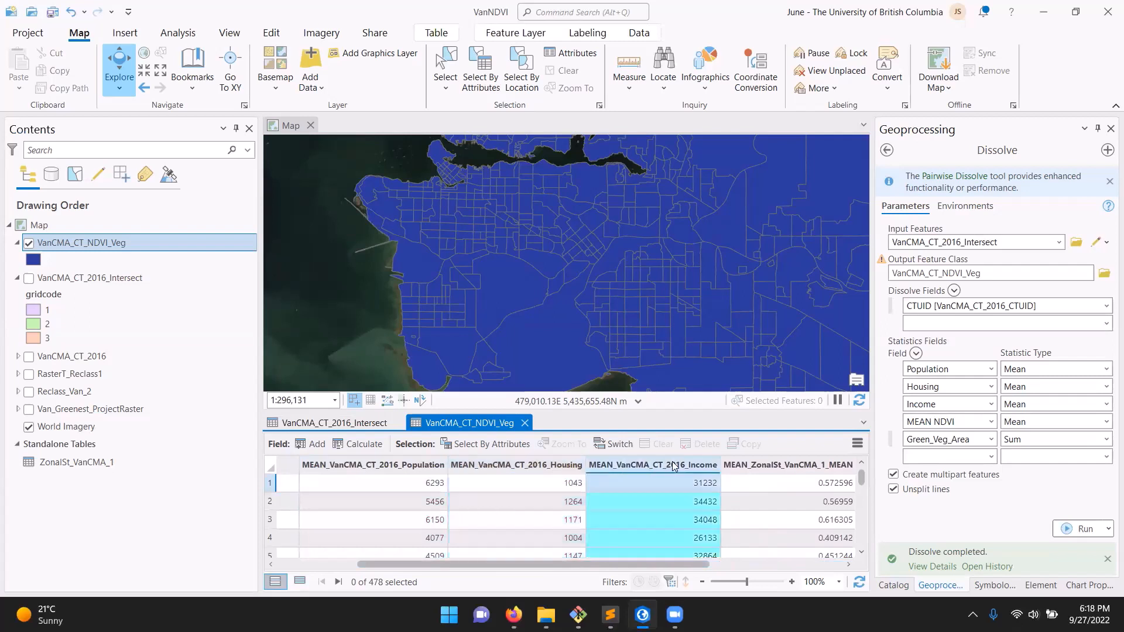
pyautogui.moveTo(692, 568); pyautogui.dragTo(784, 568)
pyautogui.click(703, 465)
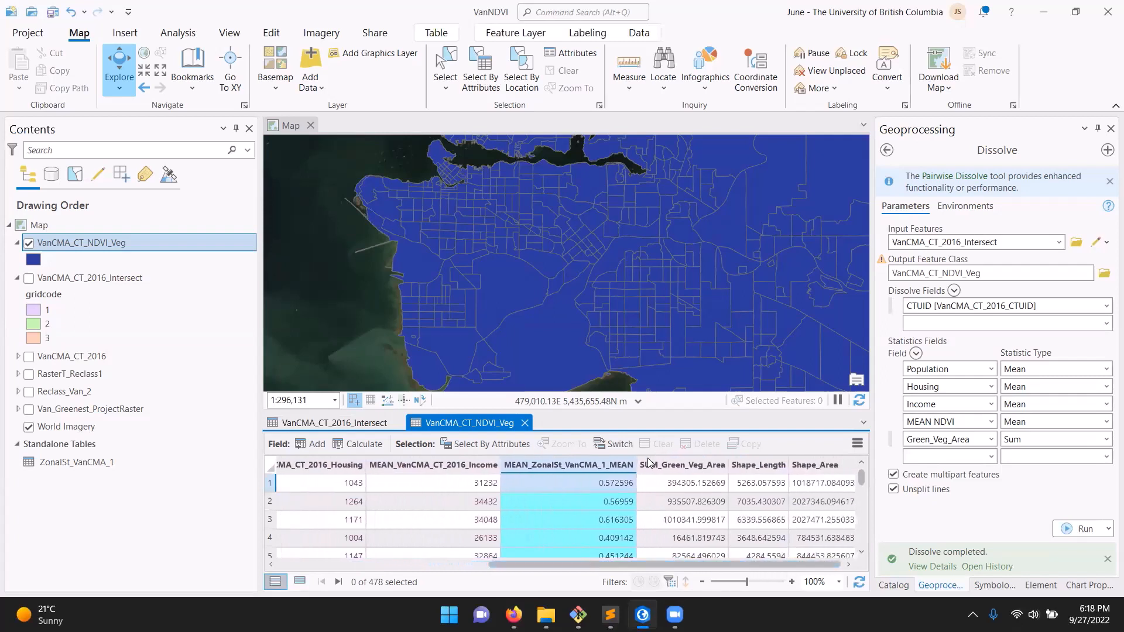
# Widen the MEAN_ZonalSt_VanCMA_1_MEAN column, sort it in ascending order, and highlight SUM_Green_Veg_Area
pyautogui.moveTo(634, 461)
pyautogui.mouseDown()
pyautogui.moveTo(724, 481)
pyautogui.moveTo(652, 466)
pyautogui.mouseUp()
pyautogui.click(638, 466)
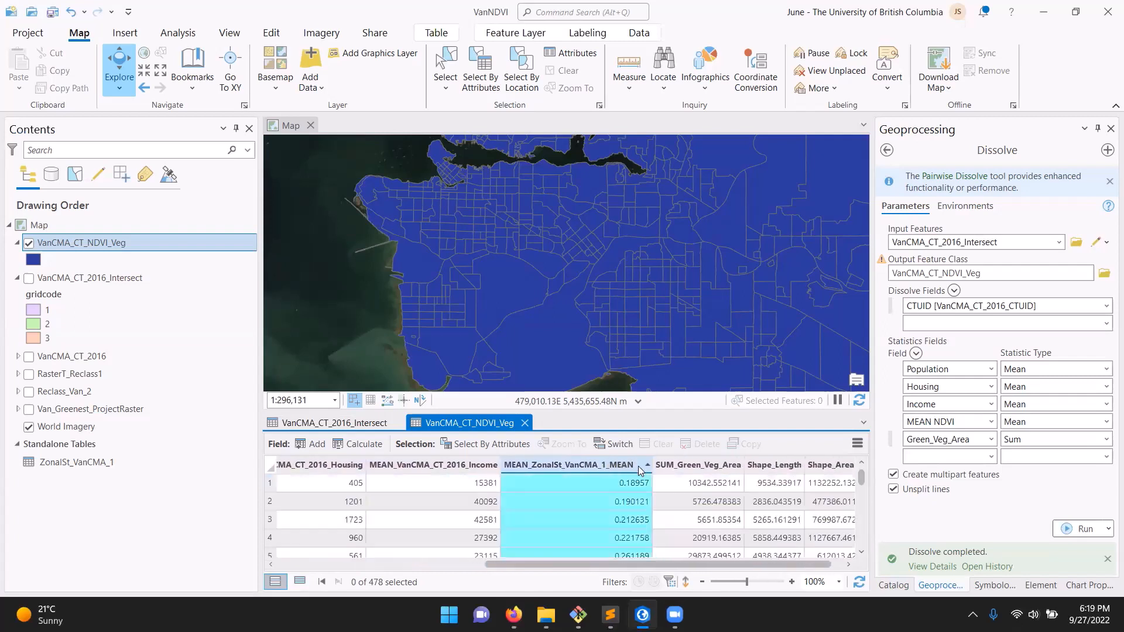
pyautogui.click(705, 471)
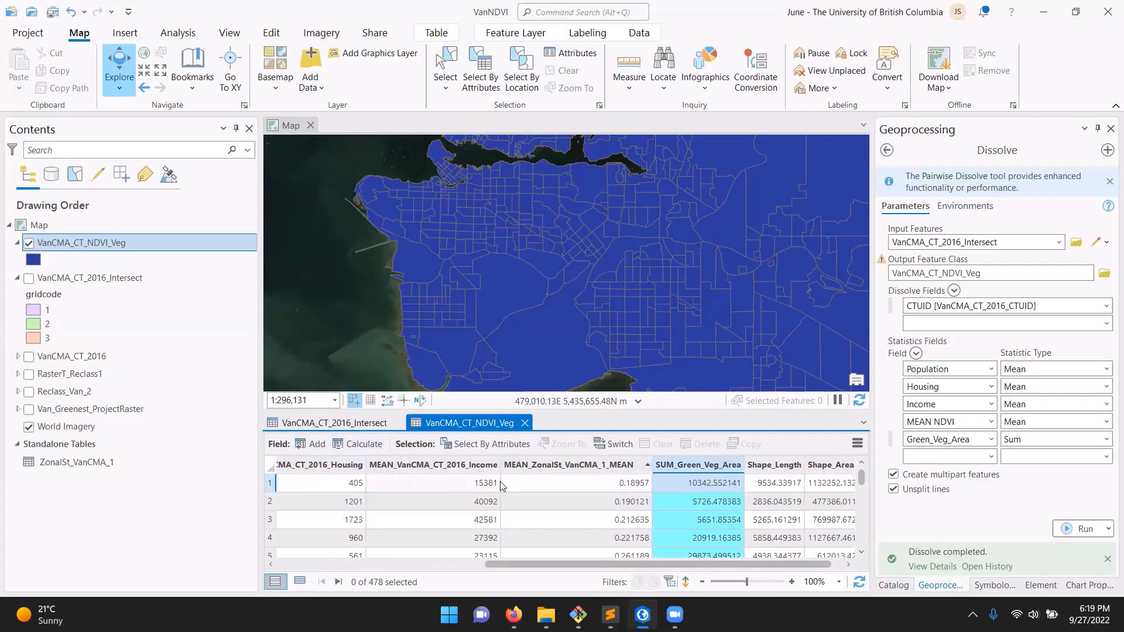
# Open the Fields view of VanCMA_CT_NDVI_Veg from the mean income column and enlarge it to show all fields
pyautogui.click(451, 465)
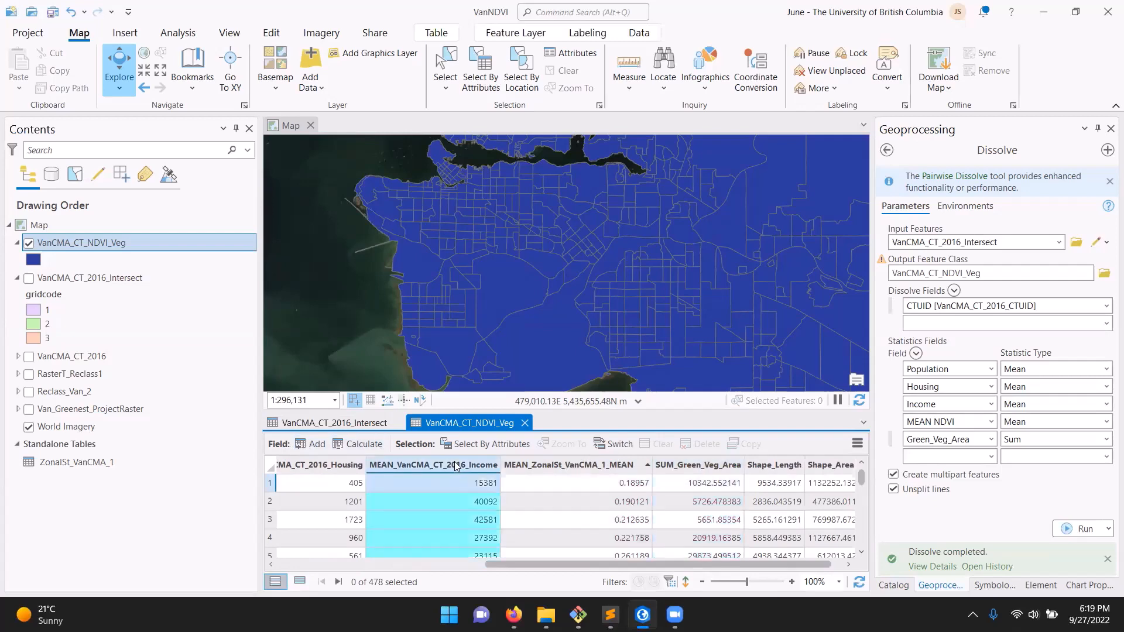
pyautogui.rightClick(455, 466)
pyautogui.click(488, 557)
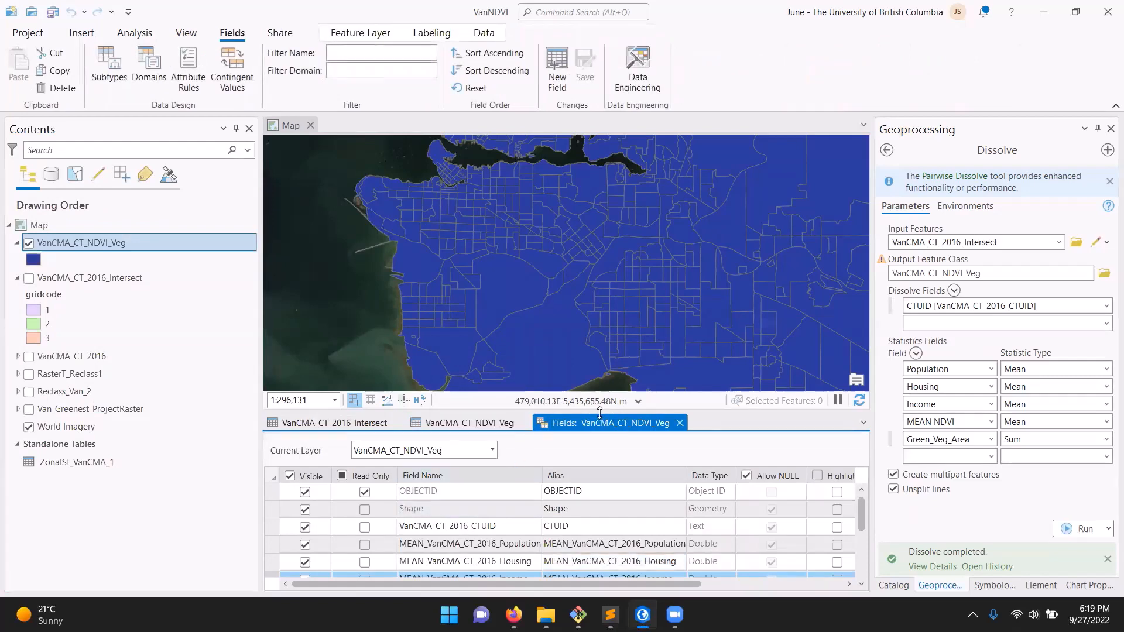
pyautogui.moveTo(599, 413); pyautogui.dragTo(585, 272)
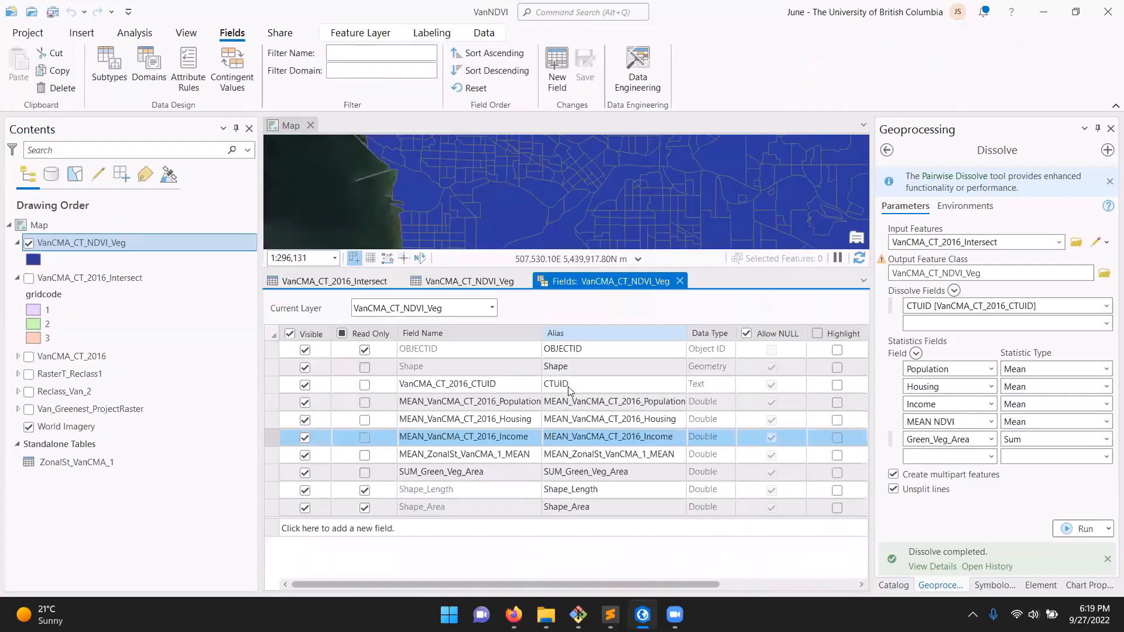
# Rename the MEAN_VanCMA_CT_2016_Population field to Population, in both its field name and its alias
pyautogui.click(499, 403)
pyautogui.click(501, 402)
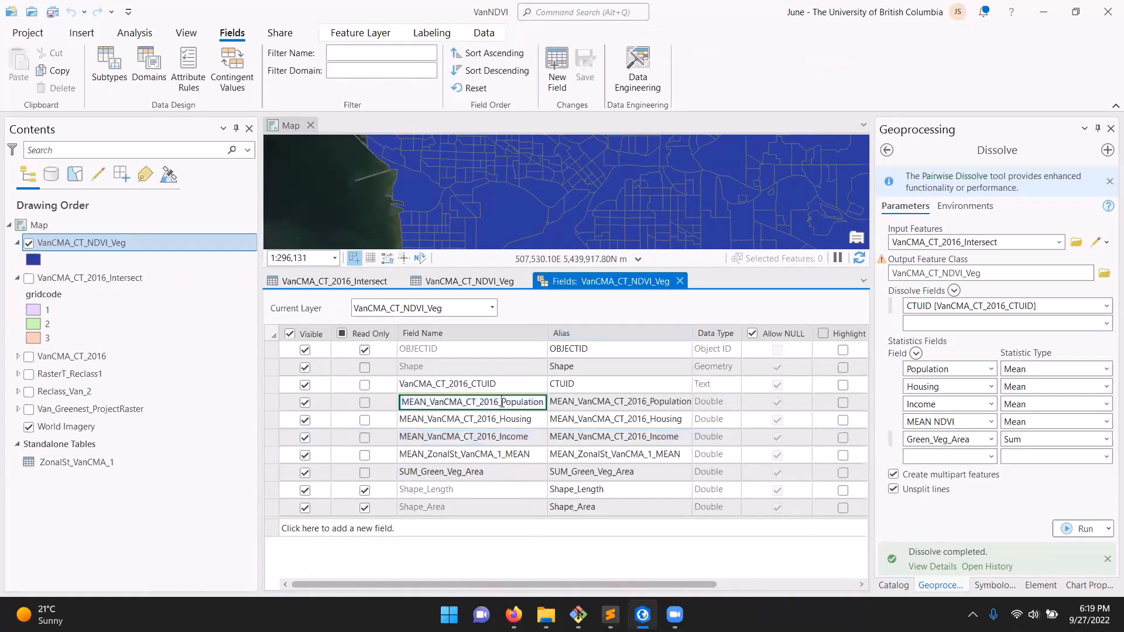
pyautogui.moveTo(543, 402); pyautogui.dragTo(351, 401)
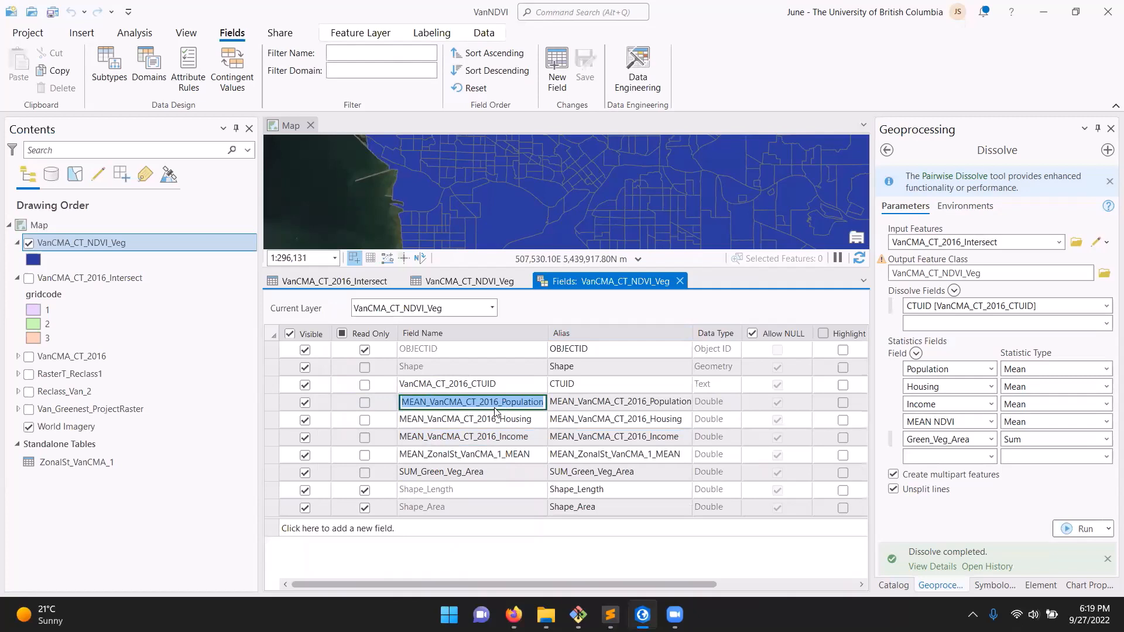
pyautogui.press('Left')
pyautogui.press('Delete')
pyautogui.press('Delete')
pyautogui.press('Delete')
pyautogui.press('Delete')
pyautogui.press('Delete')
pyautogui.press('Delete')
pyautogui.press('Delete')
pyautogui.press('Delete')
pyautogui.press('Delete')
pyautogui.press('Delete')
pyautogui.press('Delete')
pyautogui.press('Delete')
pyautogui.press('Delete')
pyautogui.press('Delete')
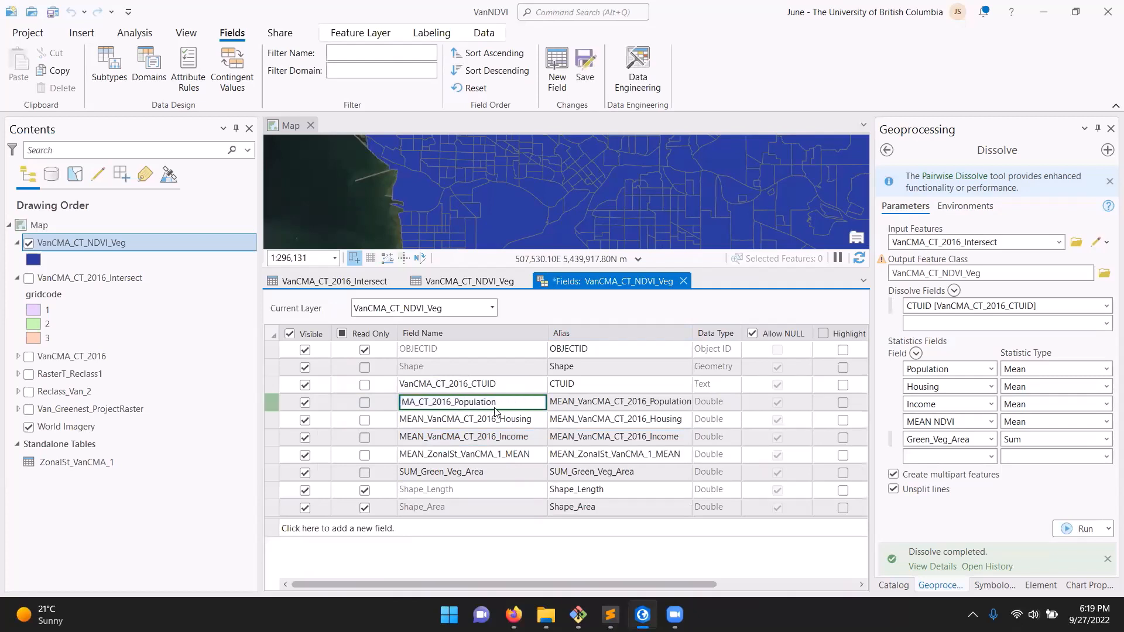
pyautogui.press('Delete')
pyautogui.press('Delete')
pyautogui.press('Delete')
pyautogui.press('Delete')
pyautogui.press('Delete')
pyautogui.press('Delete')
pyautogui.click(620, 404)
pyautogui.click(620, 404)
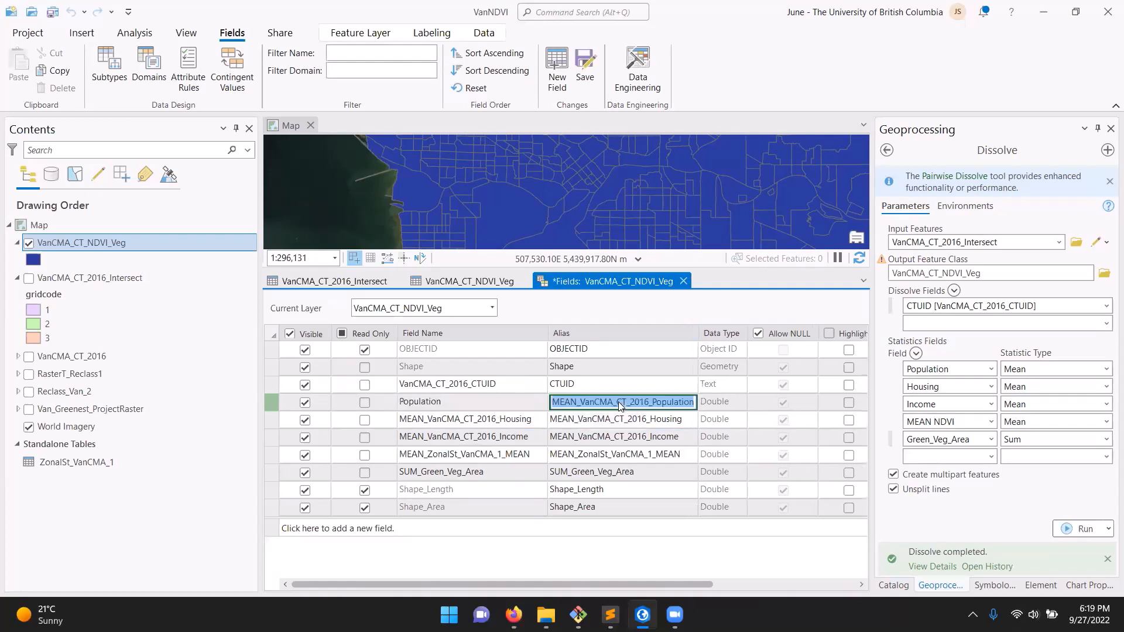
pyautogui.press('Delete')
# Rename the mean housing, income and ZonalSt mean fields and their aliases to Housing, Income and Mean_NDVI
pyautogui.click(530, 425)
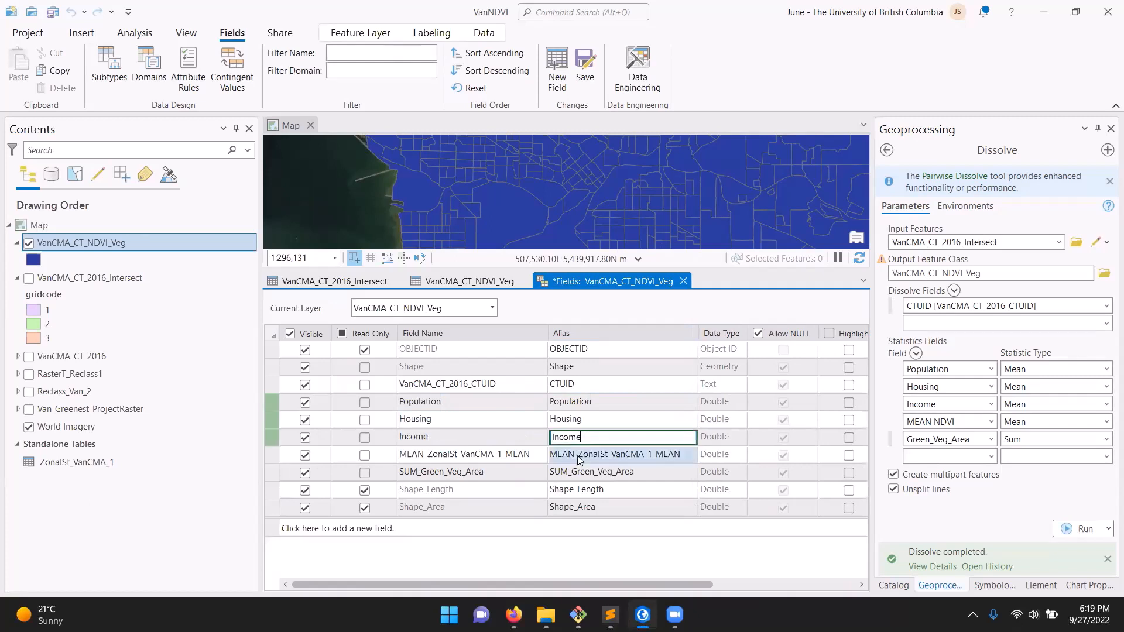
pyautogui.click(480, 455)
pyautogui.click(479, 455)
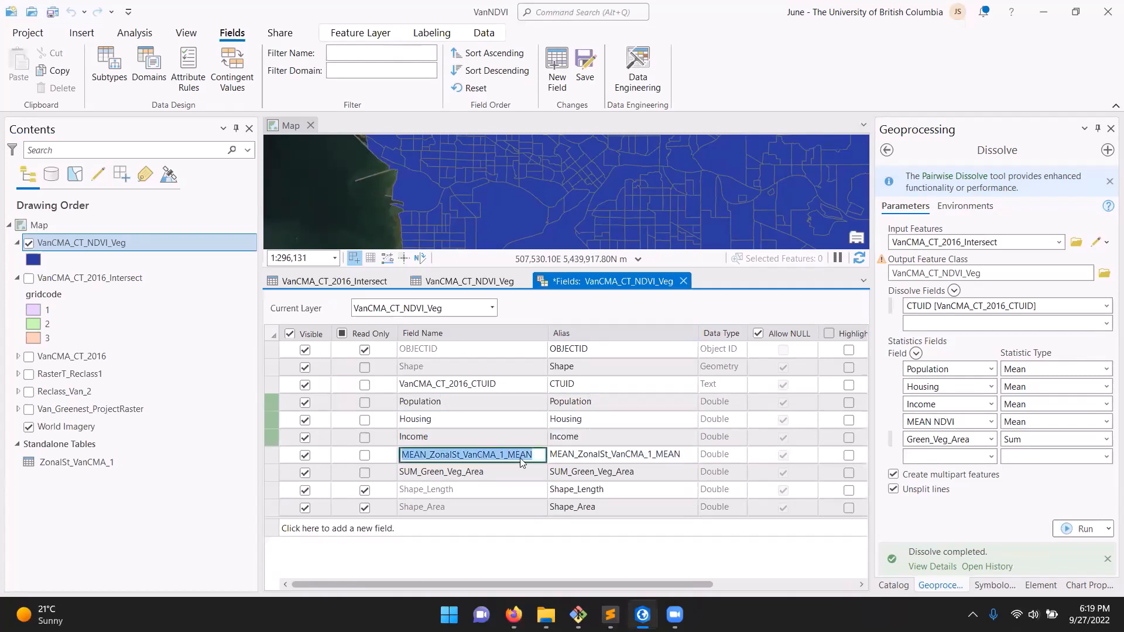
pyautogui.write('Mean')
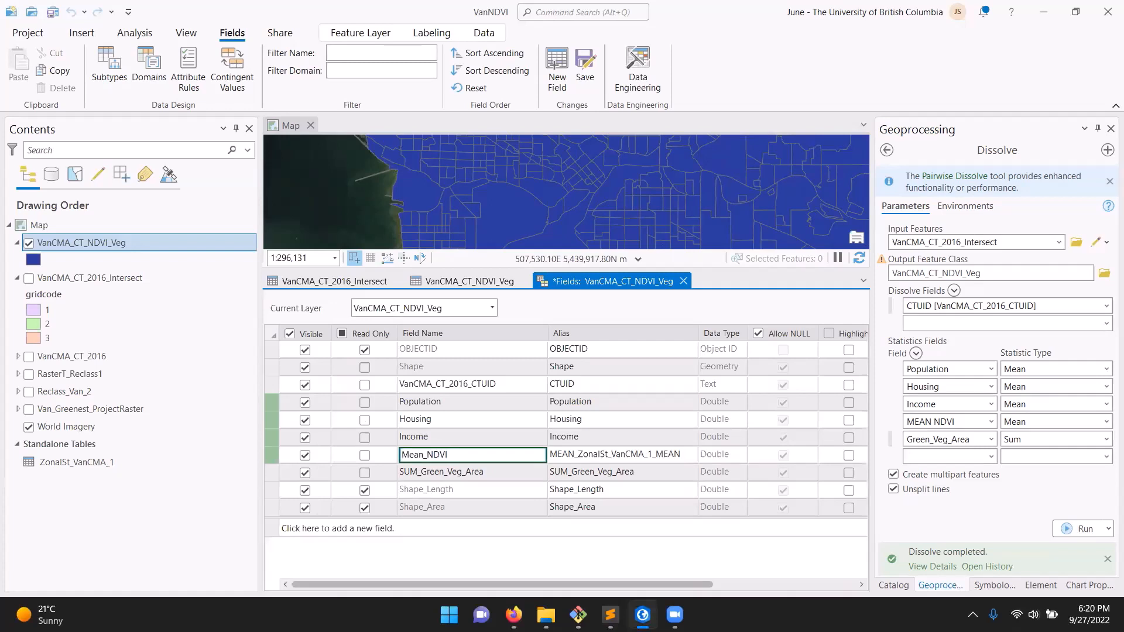
pyautogui.write('_NDVI')
pyautogui.press('Tab')
# Save the field name and alias changes of VanCMA_CT_NDVI_Veg and close its Fields view
pyautogui.click(489, 468)
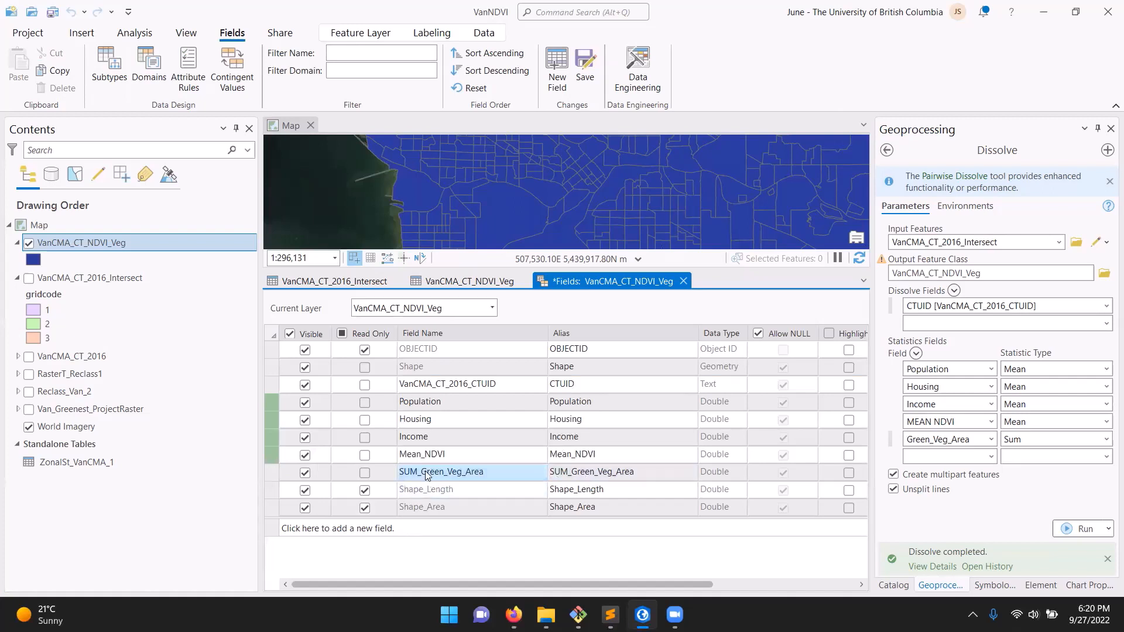
pyautogui.click(631, 472)
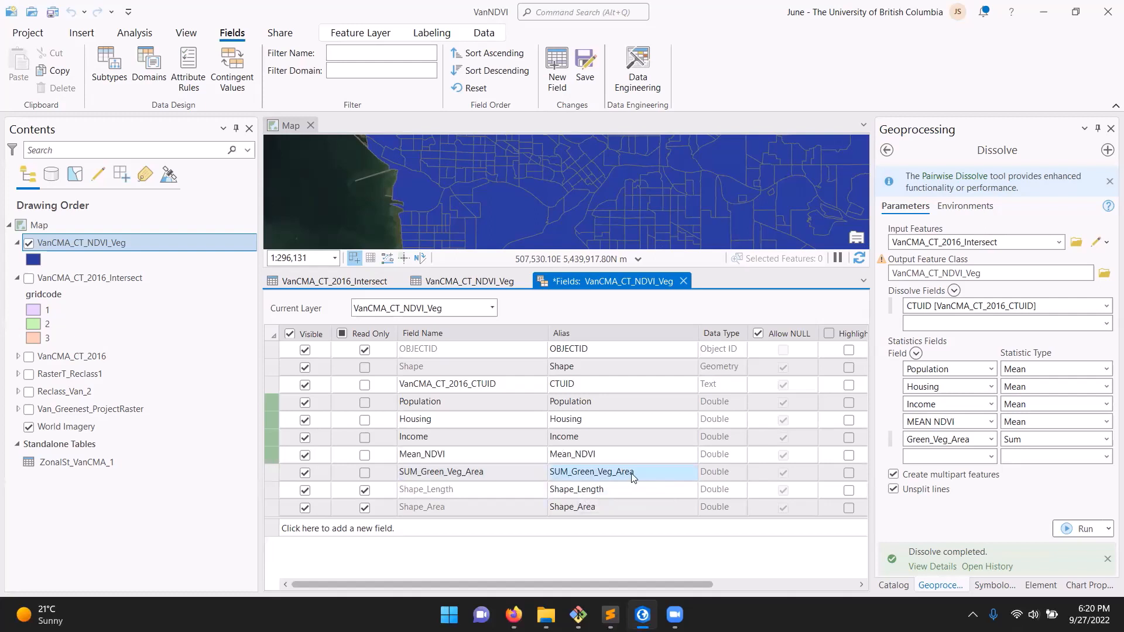
pyautogui.click(584, 67)
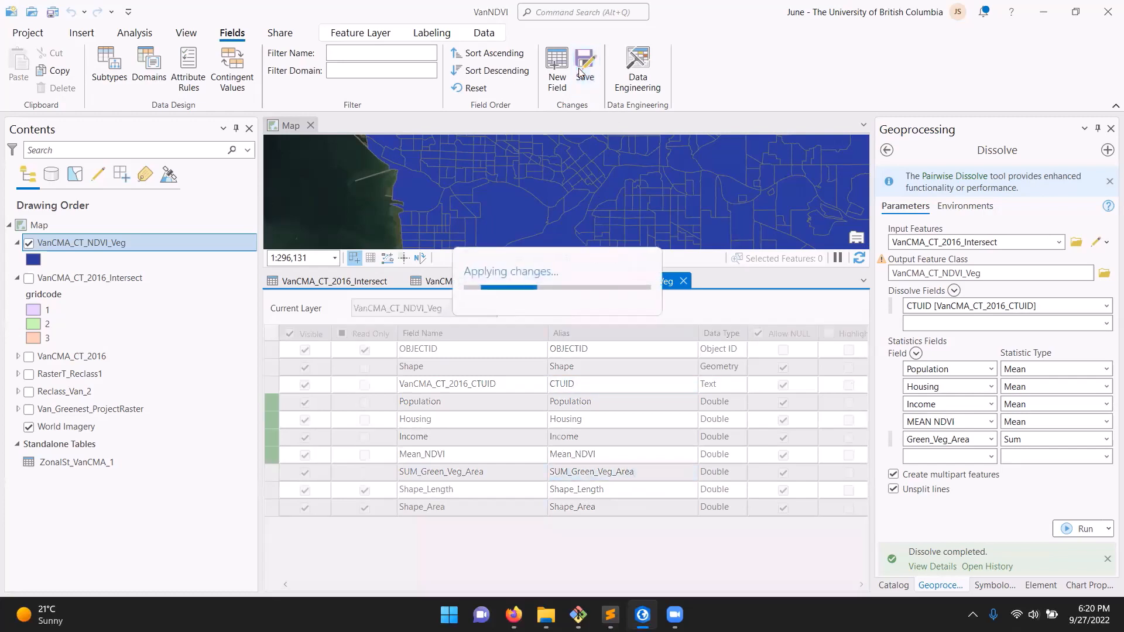
pyautogui.click(683, 281)
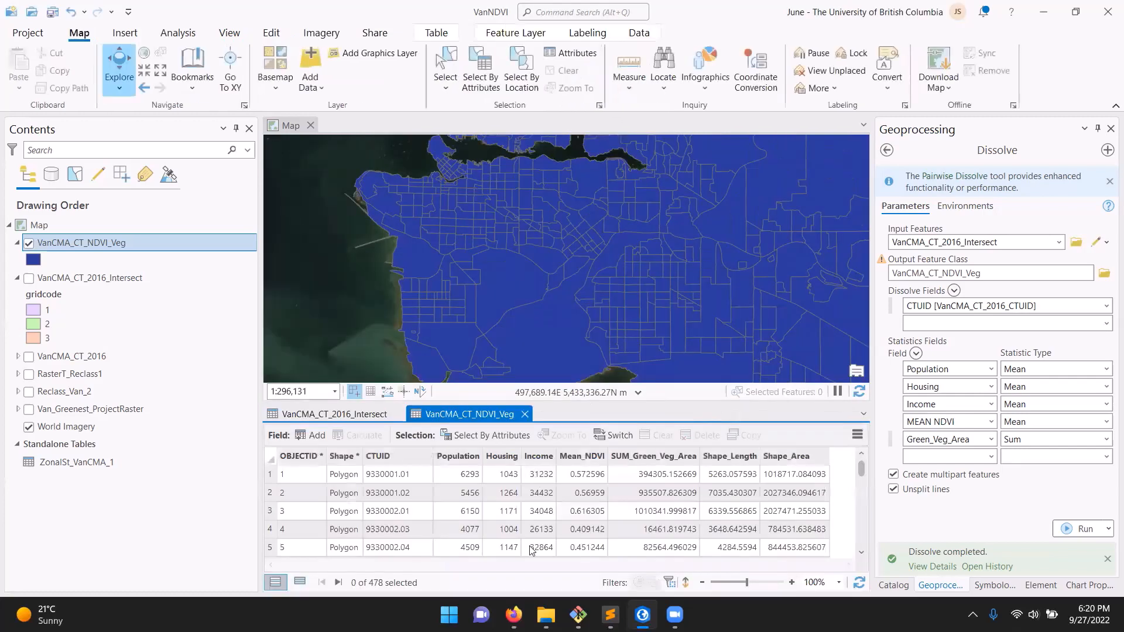
# Symbolize the VanCMA_CT_NDVI_Veg layer with Graduated Colors based on the SUM_Green_Veg_Area field
pyautogui.rightClick(59, 243)
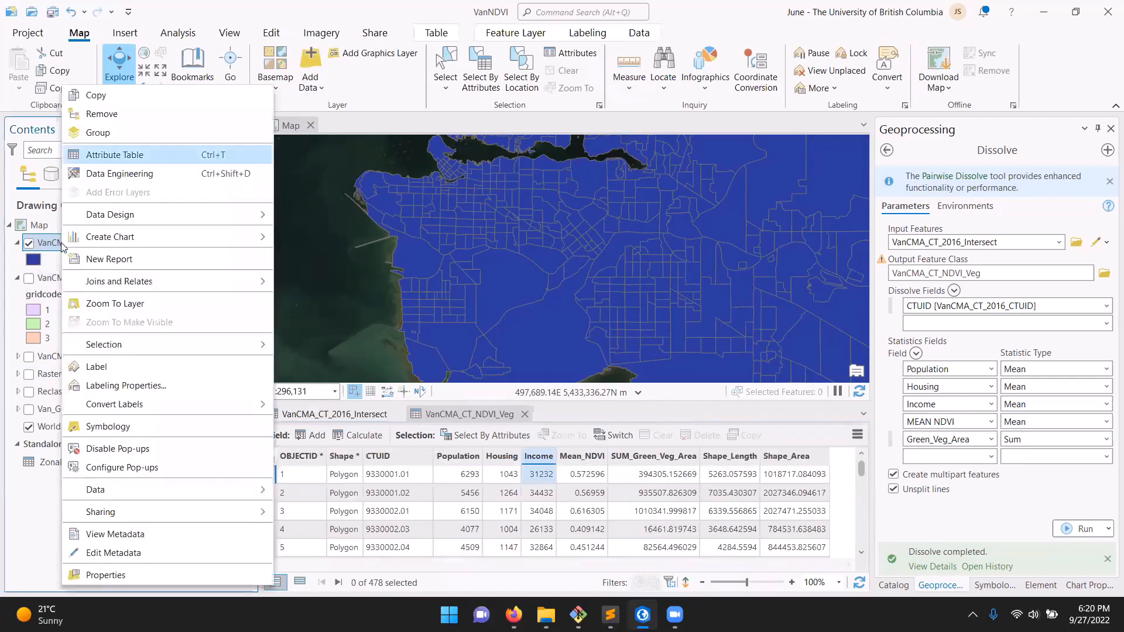
pyautogui.click(157, 425)
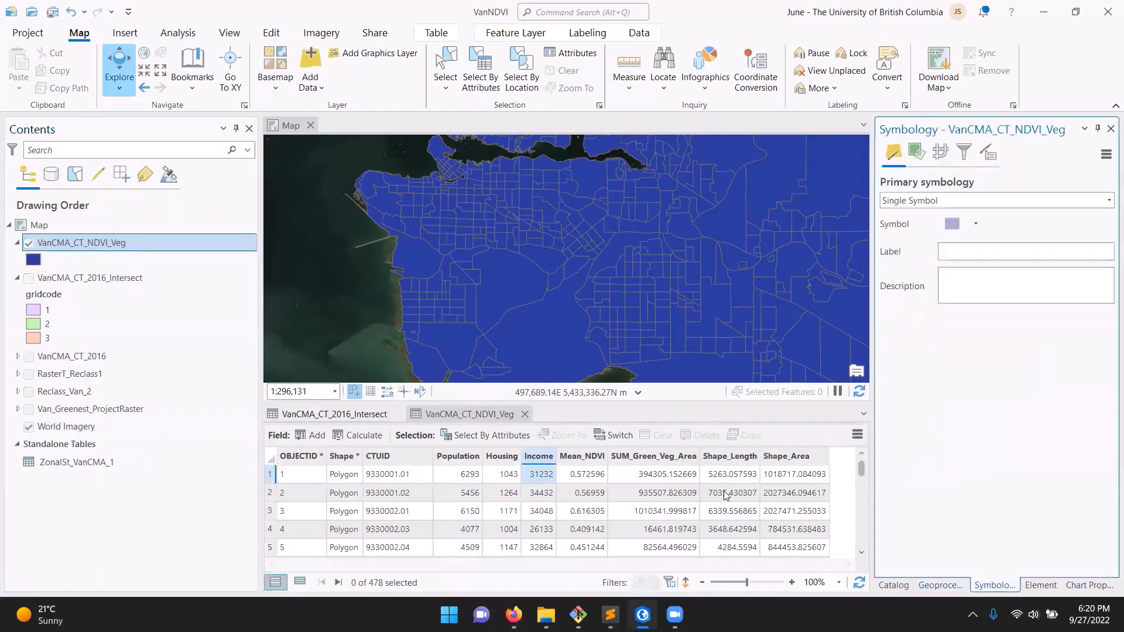
pyautogui.click(1108, 201)
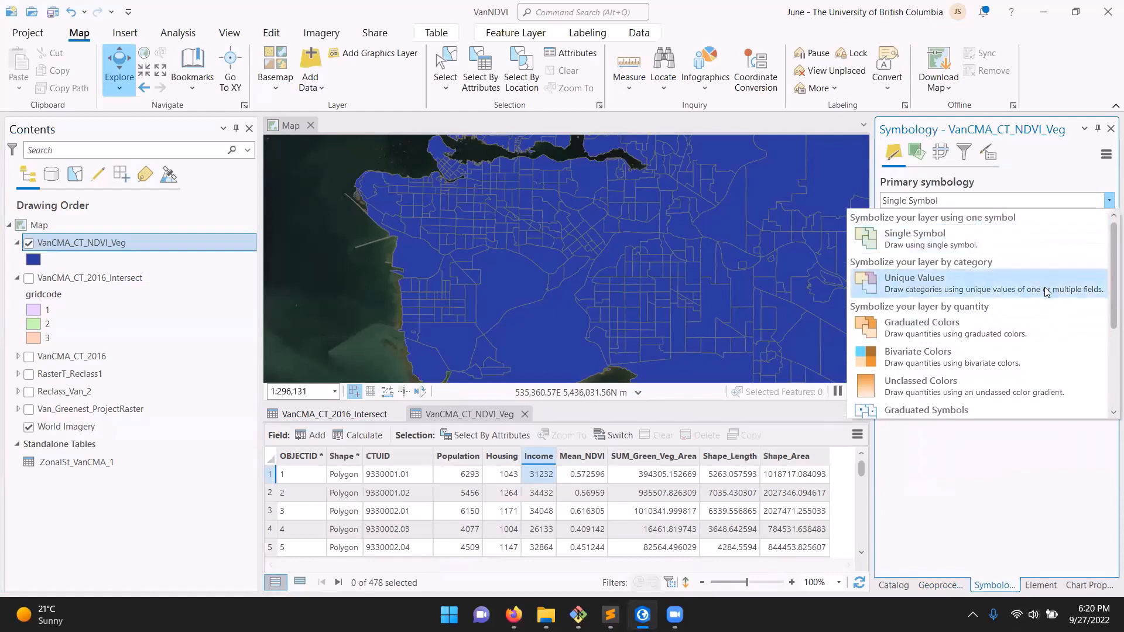
pyautogui.click(1022, 320)
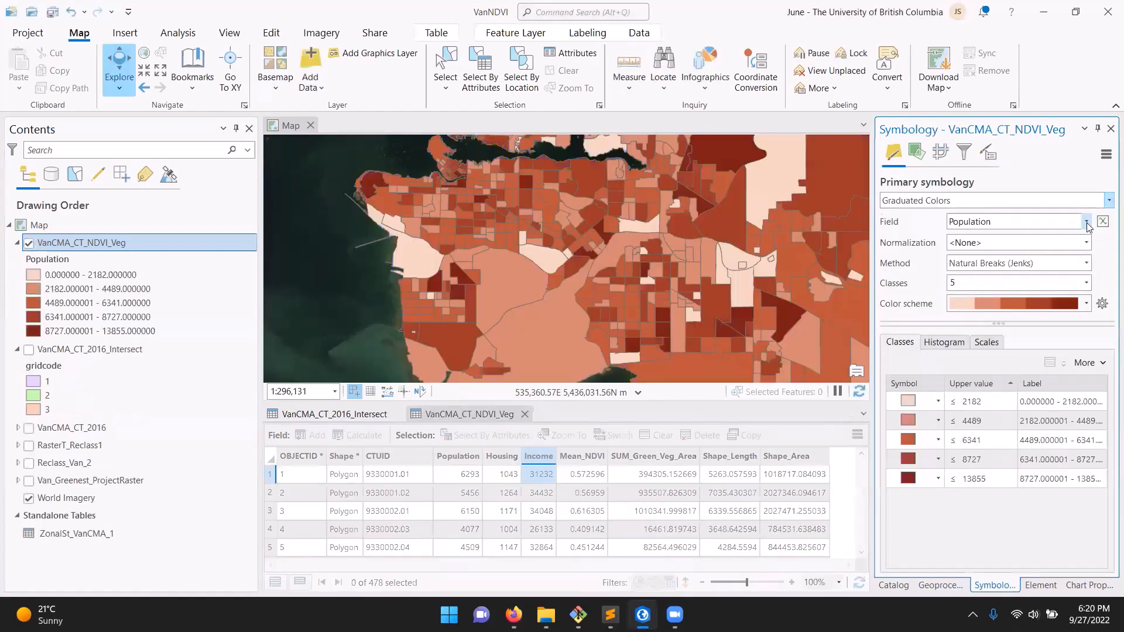
pyautogui.click(1086, 223)
pyautogui.click(1041, 302)
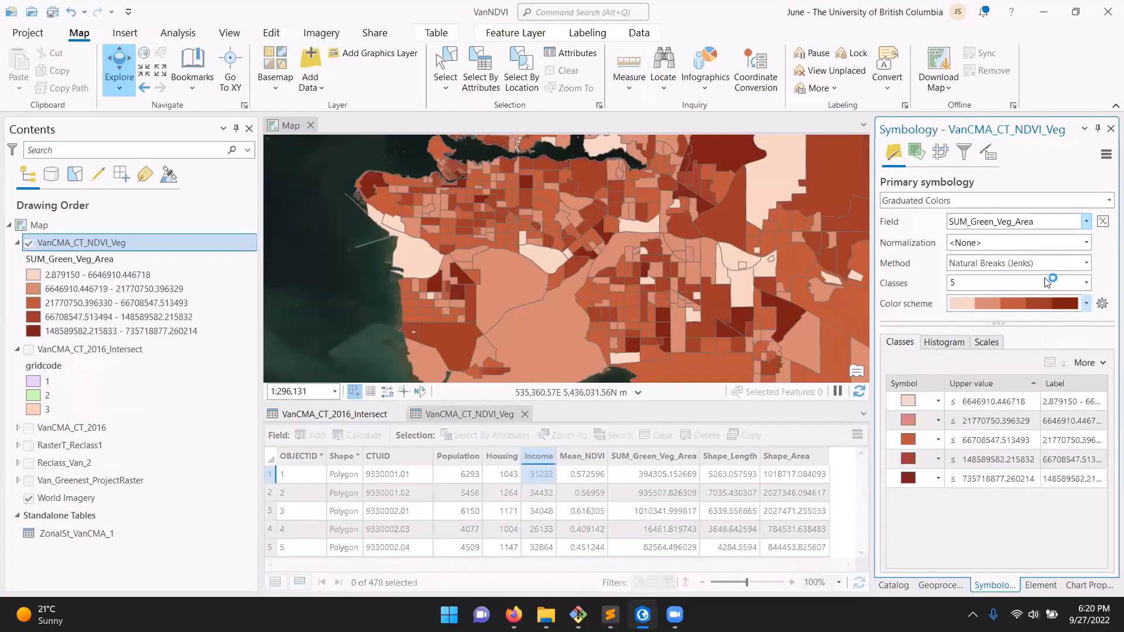
# Change the color scheme of the green vegetation area classes to a ramp from near-white through teal to dark green
pyautogui.click(1086, 303)
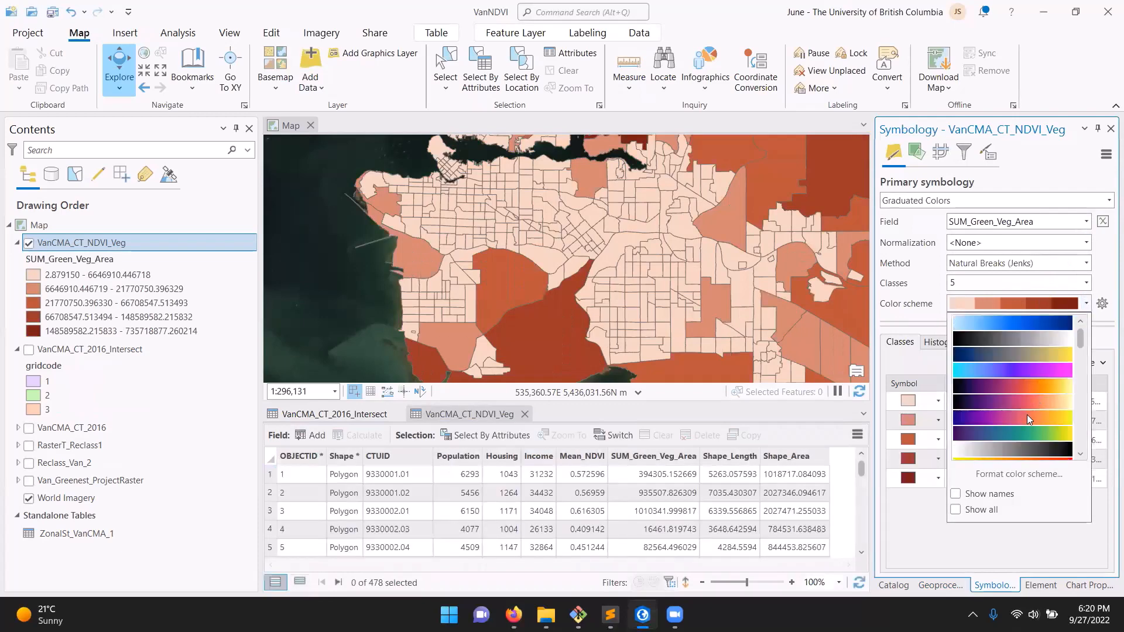
pyautogui.scroll(-3, 1027, 414)
pyautogui.click(1044, 340)
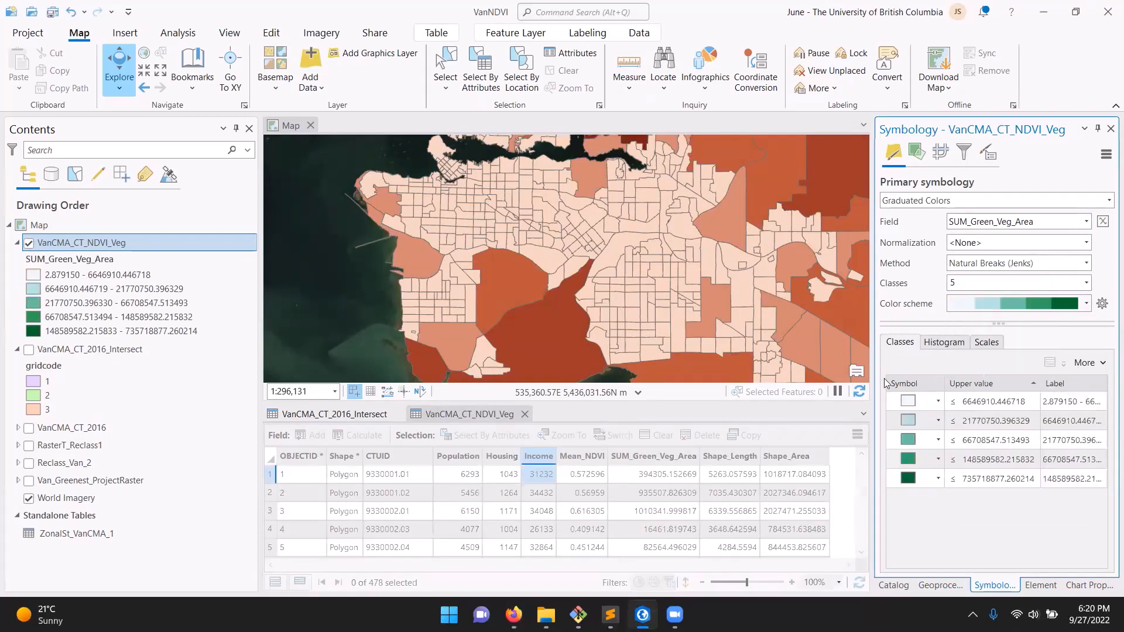
pyautogui.scroll(-3, 625, 243)
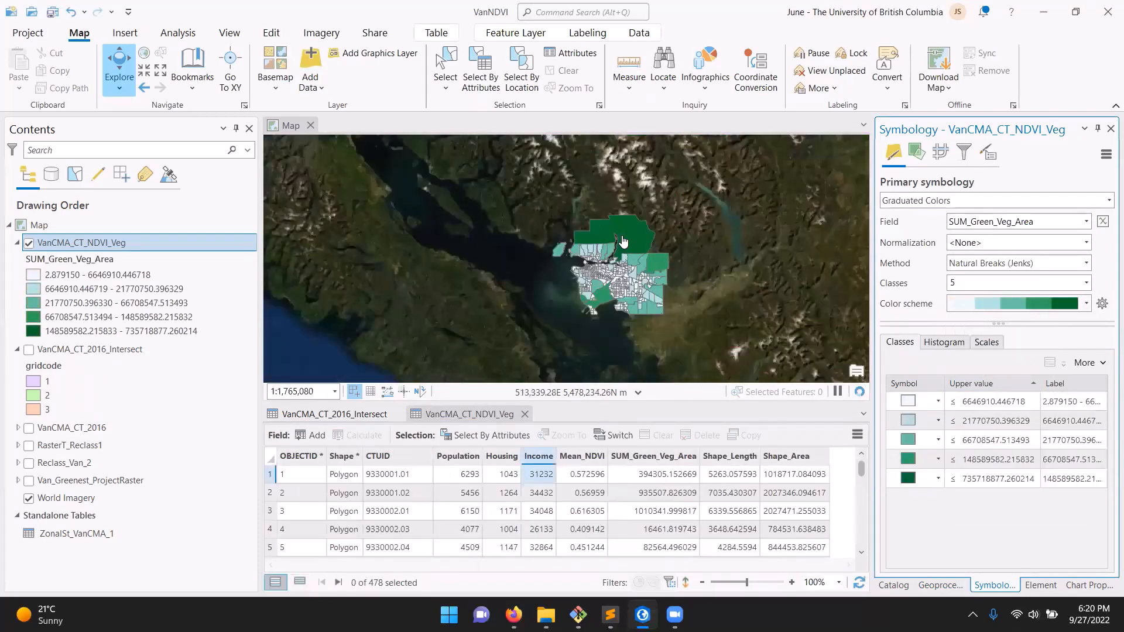
pyautogui.scroll(2, 626, 246)
pyautogui.moveTo(651, 299); pyautogui.dragTo(642, 234)
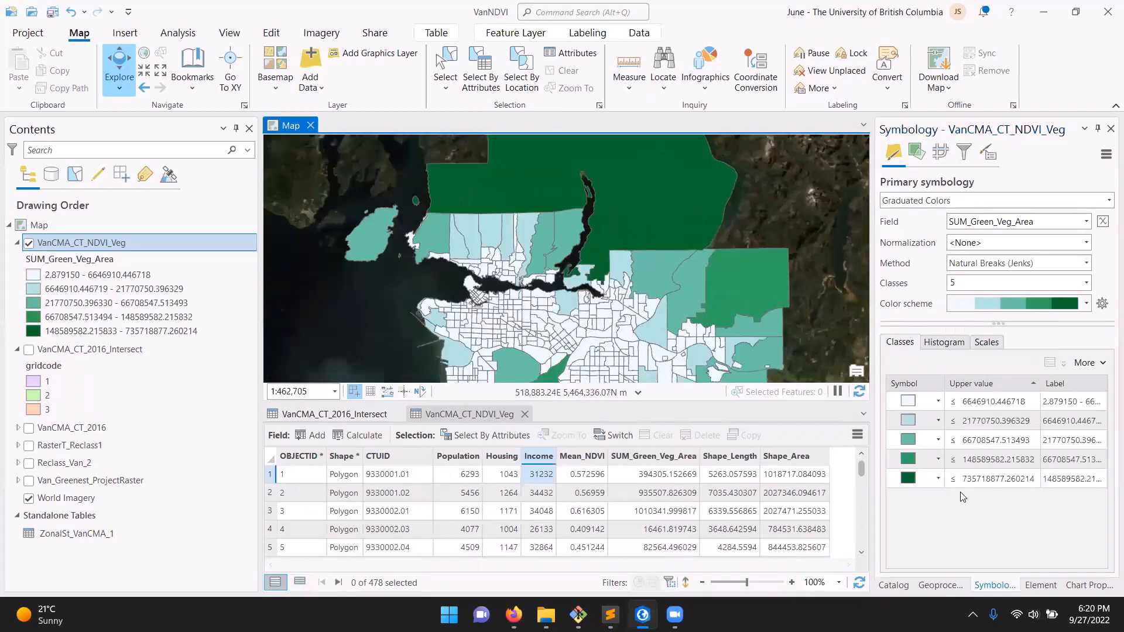